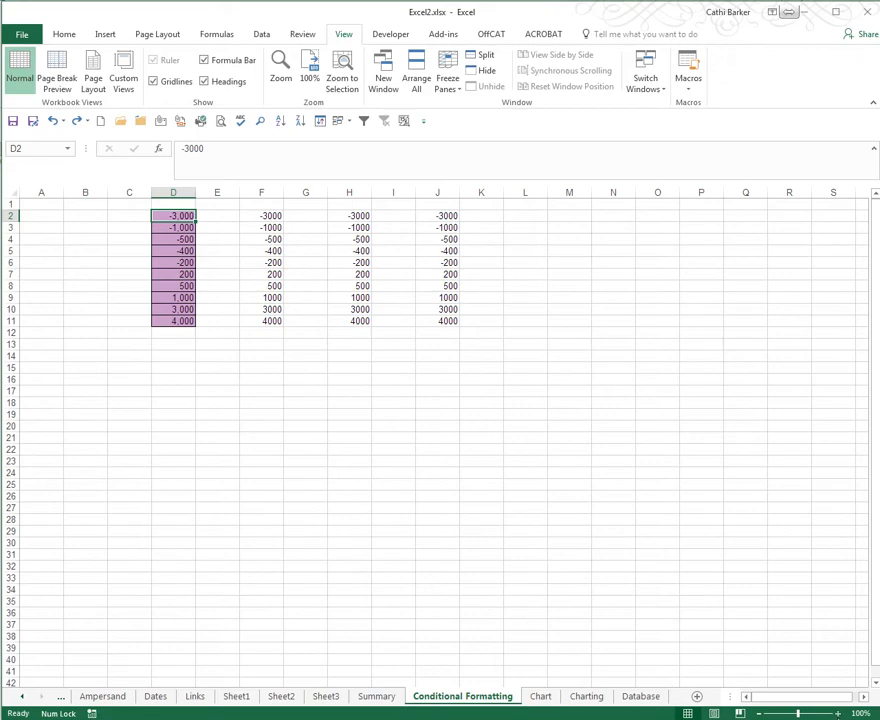
Narrow the empty spacer columns E, G and I between the number columns.
scroll(793, 667, "up", 8)
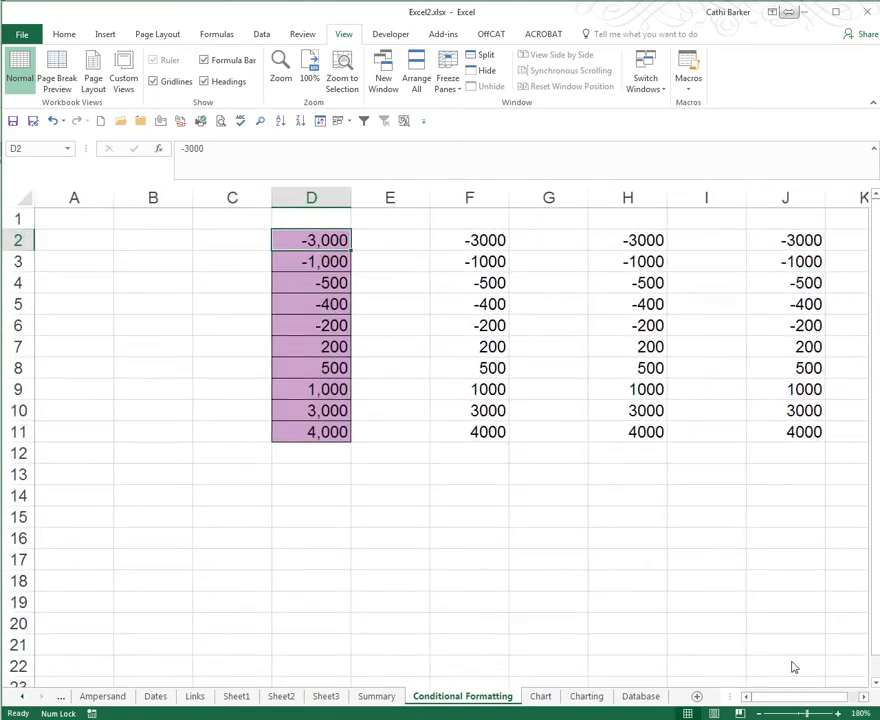
left_click_drag(430, 197, 383, 197)
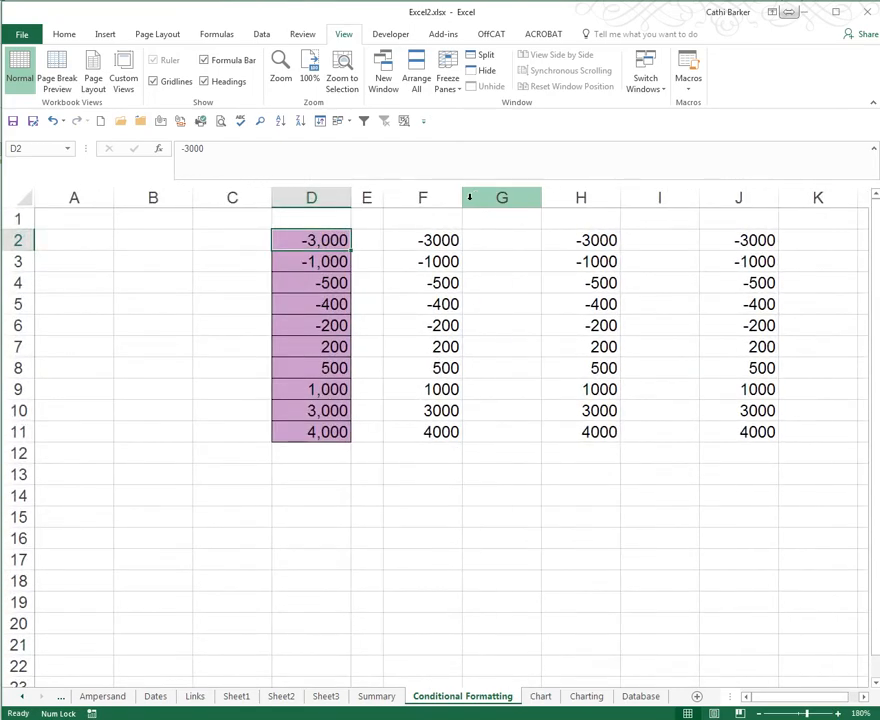
left_click(522, 197)
left_click_drag(541, 197, 491, 198)
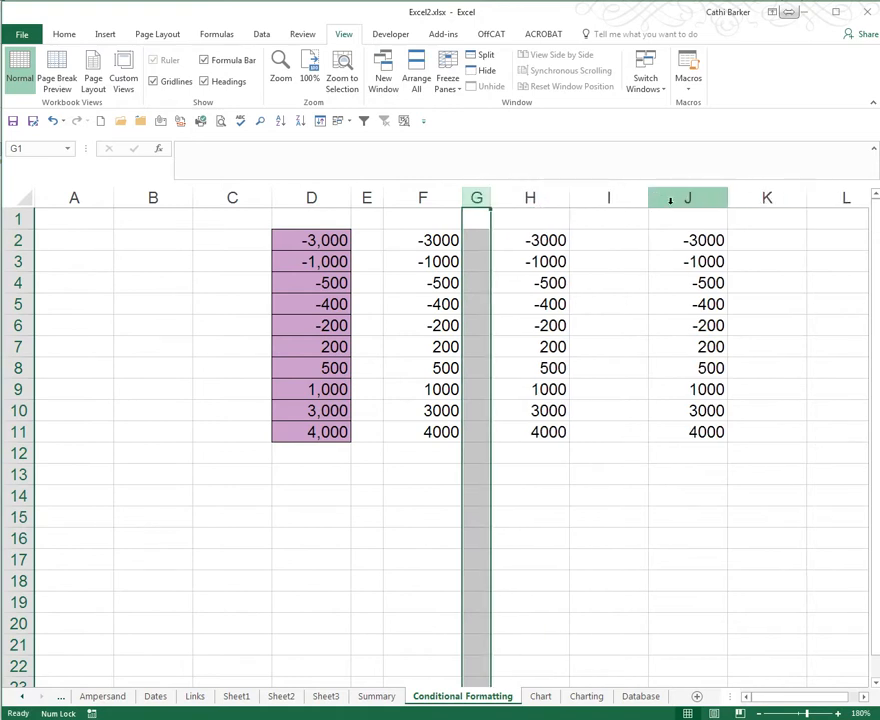
left_click_drag(647, 197, 598, 197)
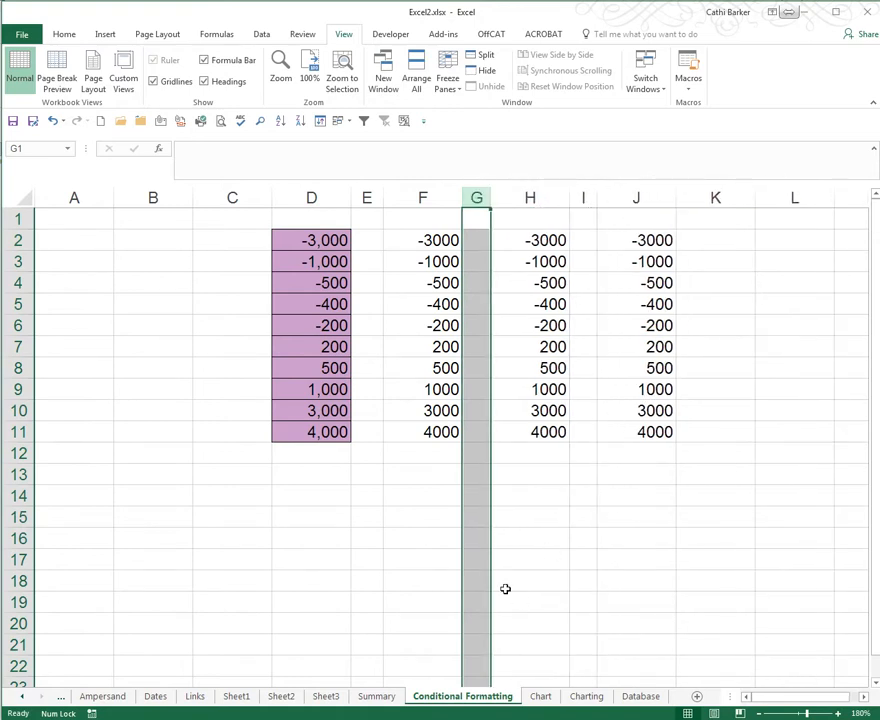
left_click(476, 559)
Enter the column headings Heading 1 in D1, Heading 2 in F1, heading 3 in H1 and Heading 4 in J1.
left_click(324, 221)
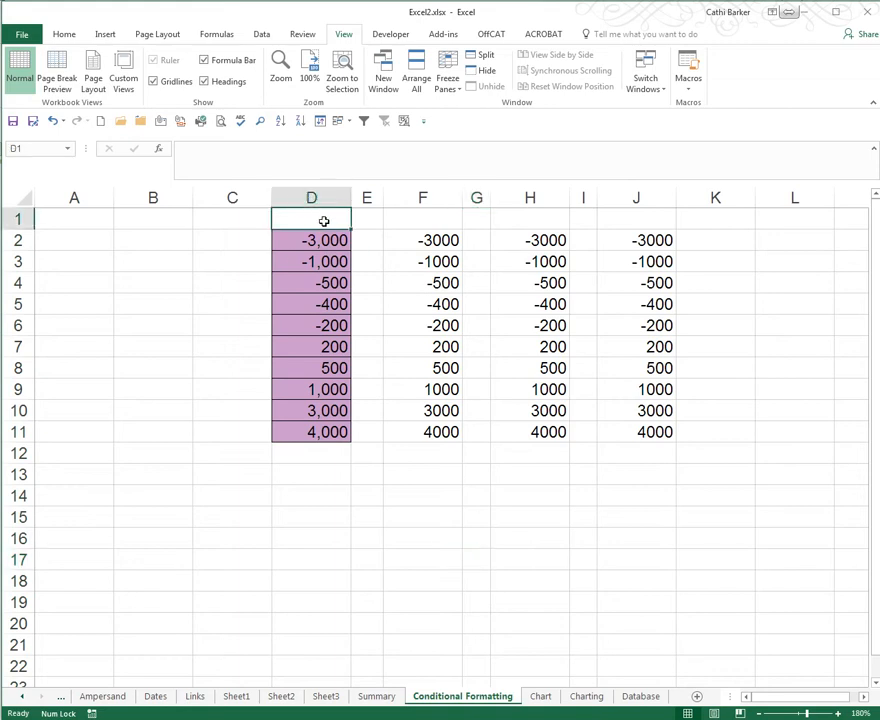
type("Heading 1")
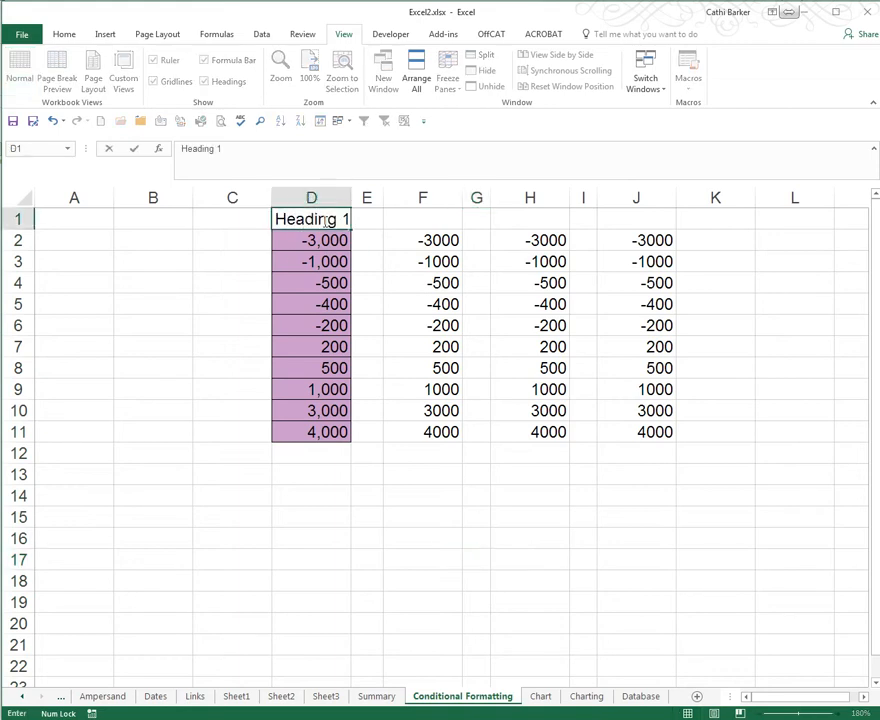
key("ctrl+Return")
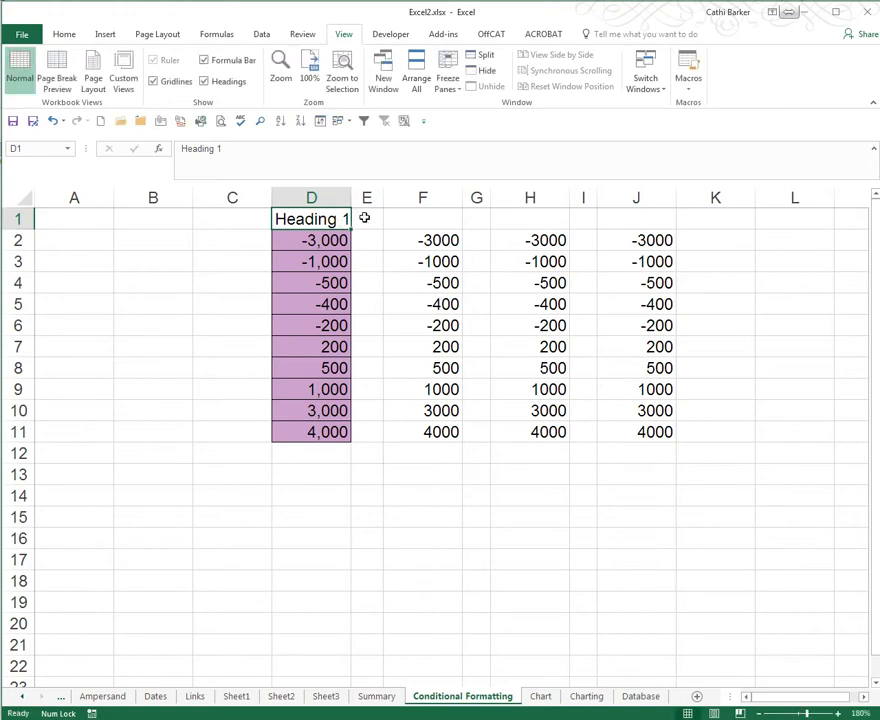
left_click(417, 222)
type("Heading 2")
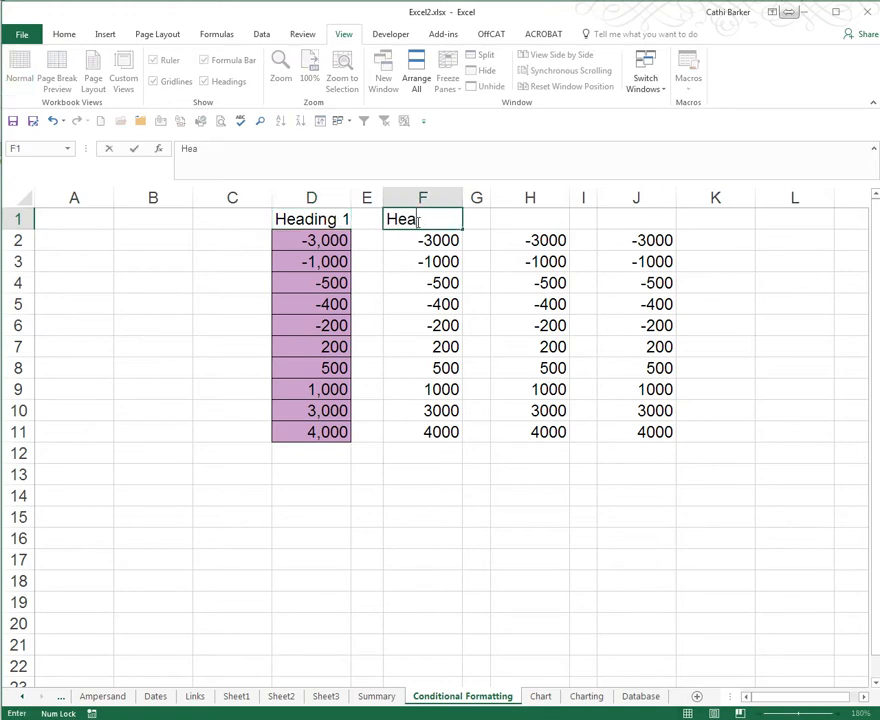
key("Tab")
key("Tab")
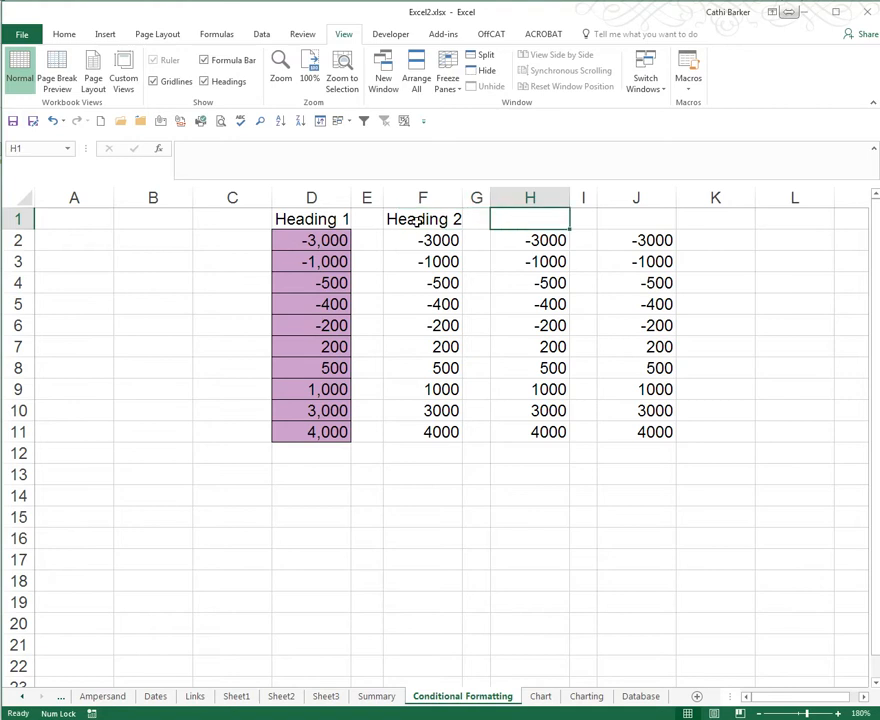
type("heading 3")
key("Tab")
key("Tab")
type("Heading 4")
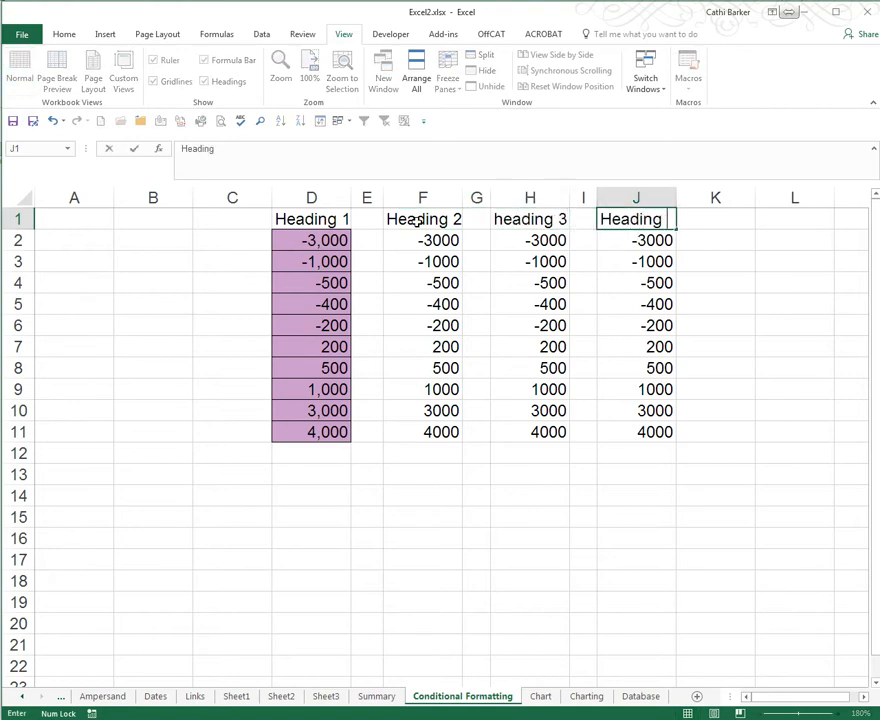
key("ctrl+Return")
Correct the heading in H1 to start with a capital letter, reading Heading 3.
key("Left")
key("Left")
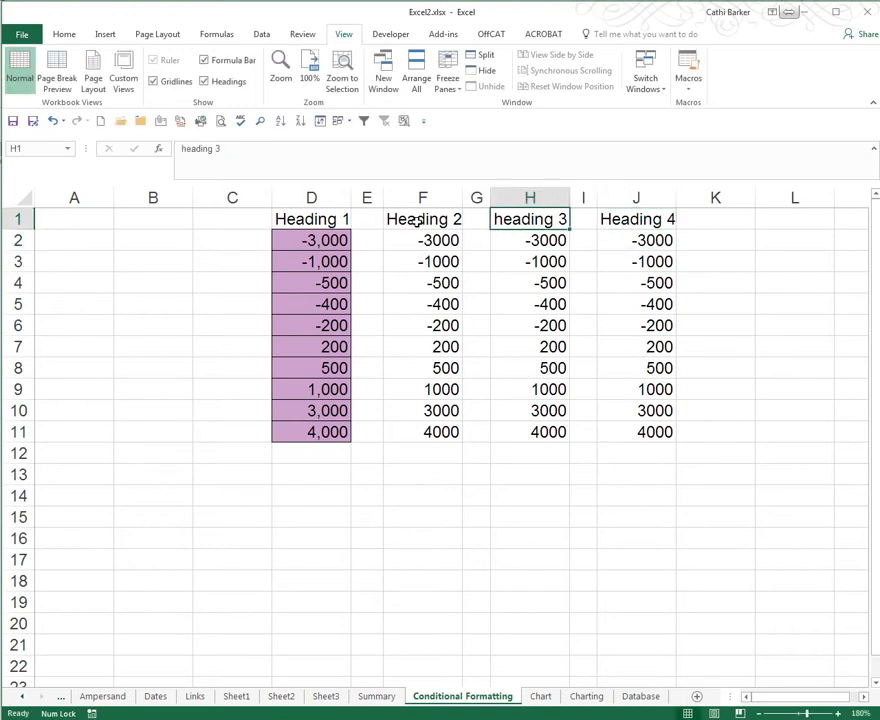
key("F1")
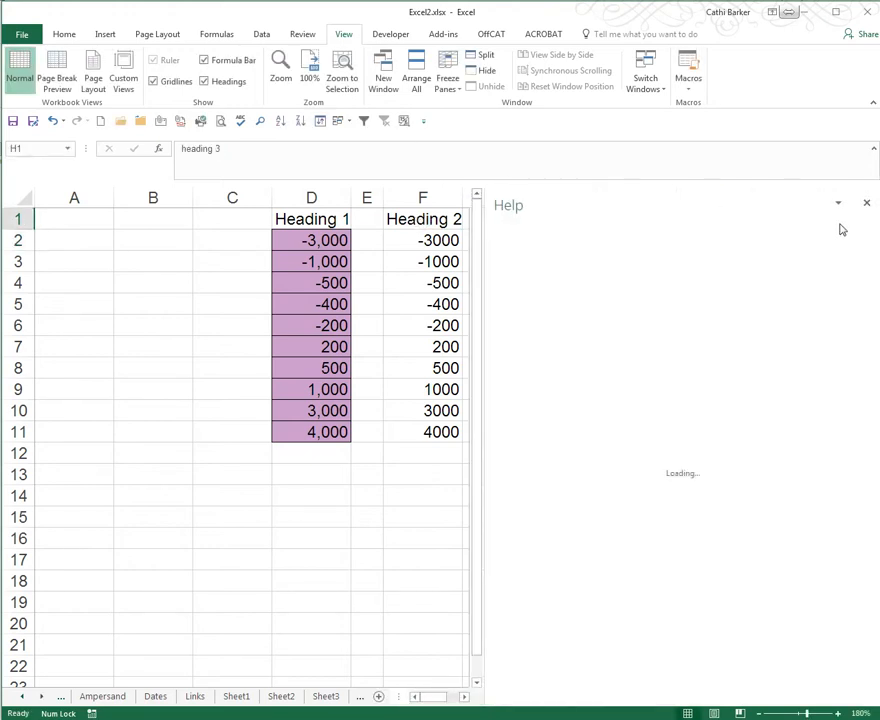
left_click(866, 202)
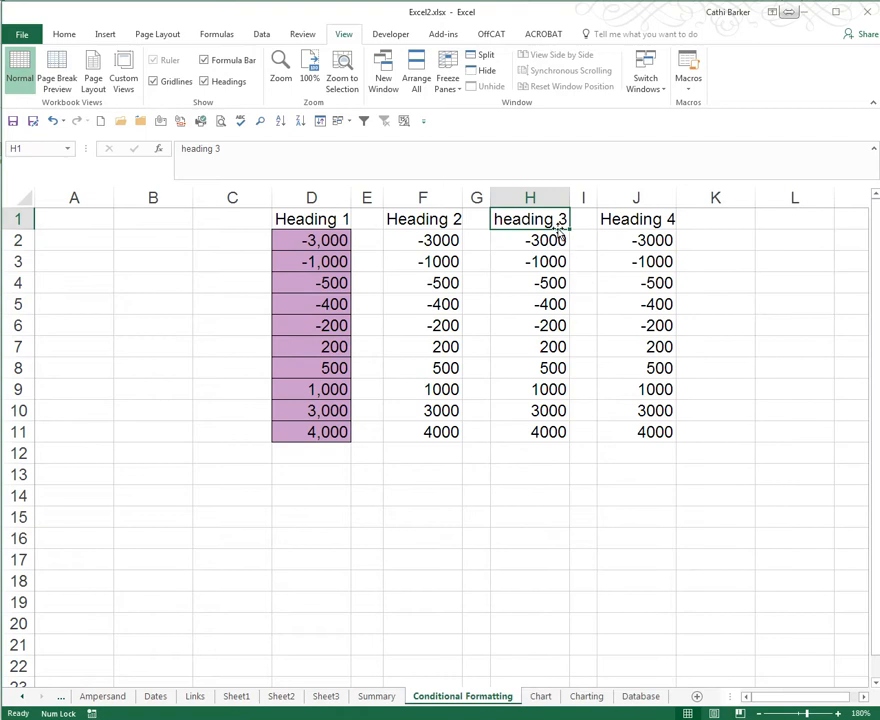
key("F2")
key("Home")
key("Delete")
type("H")
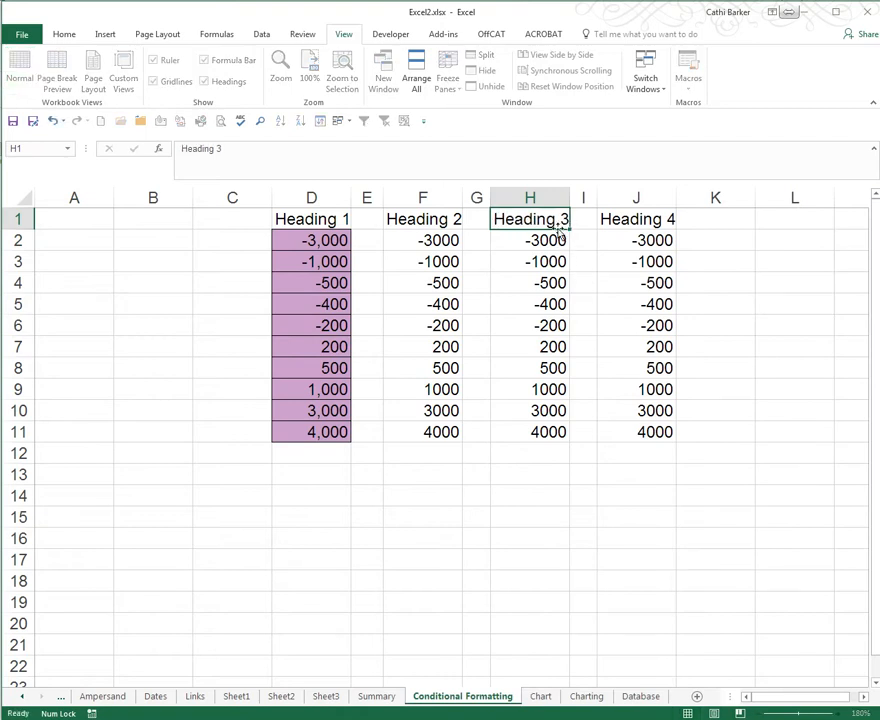
key("ctrl+Return")
Start a Greater Than highlight rule for the numbers in D2:D11 with 1000 as the threshold.
left_click(315, 242)
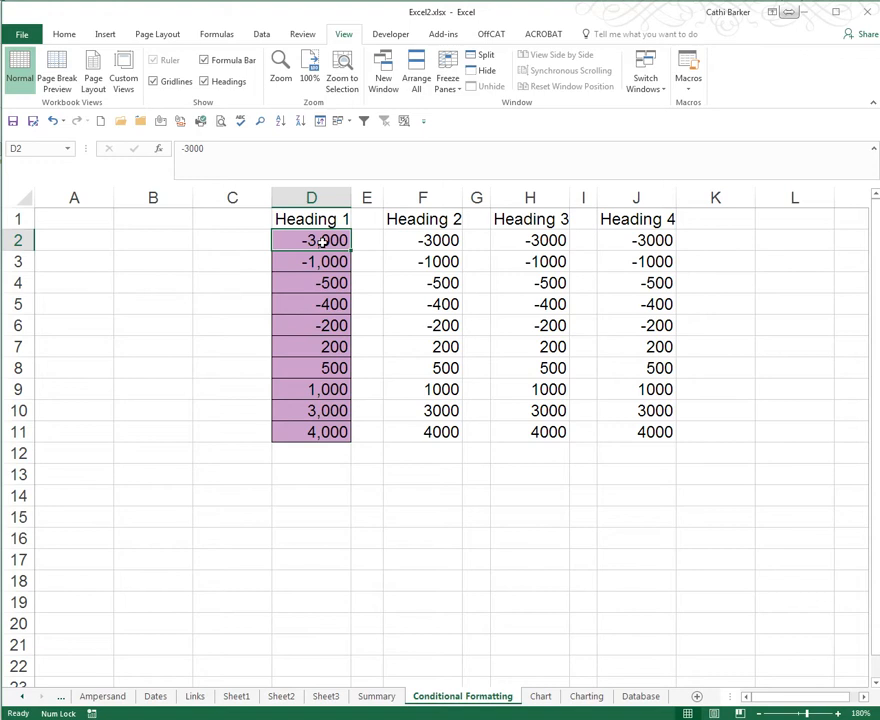
key("ctrl+shift+Down")
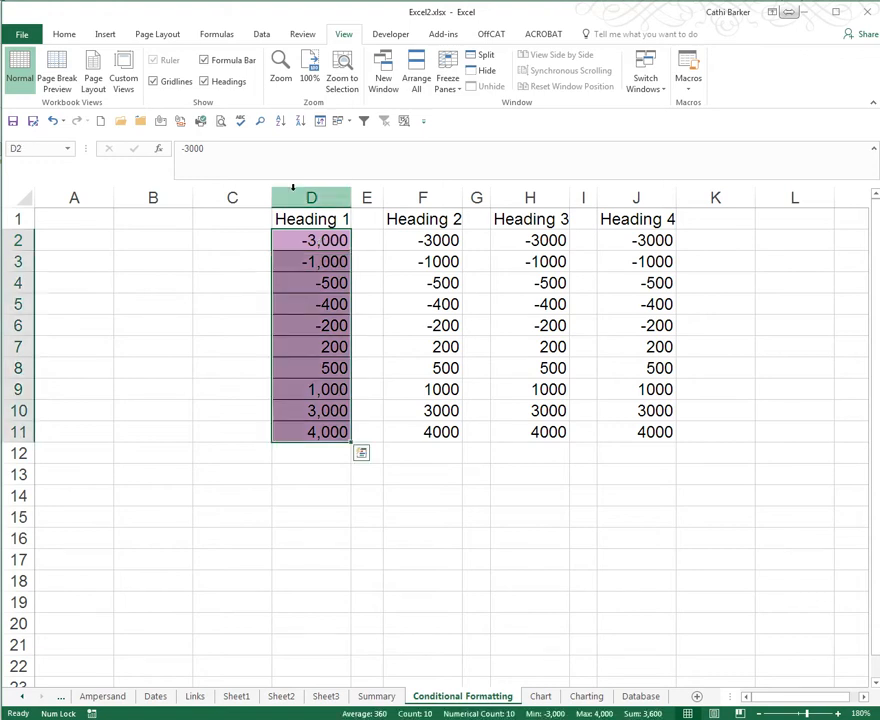
left_click(64, 36)
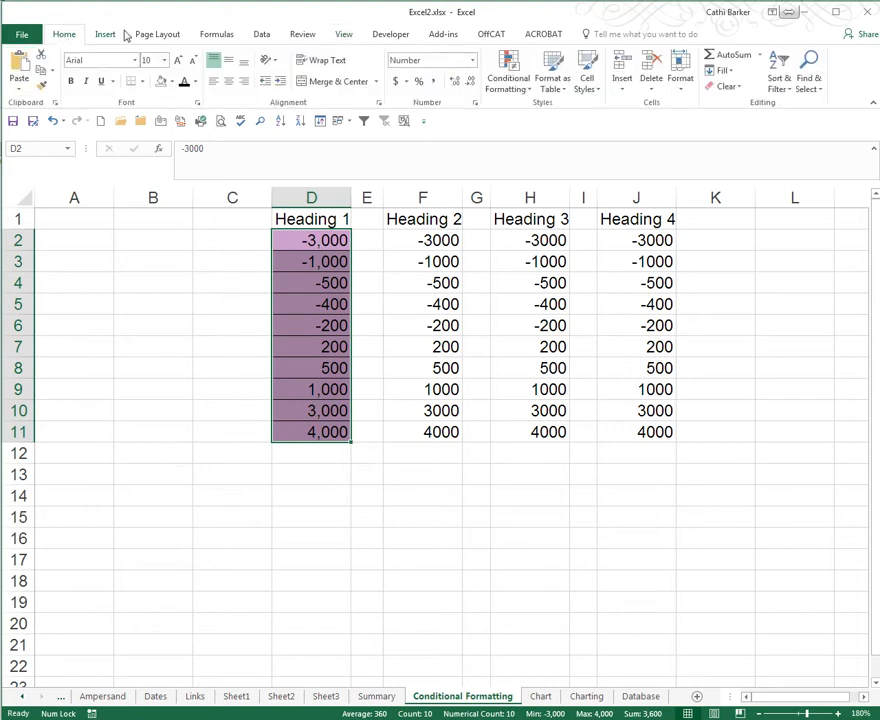
left_click(512, 80)
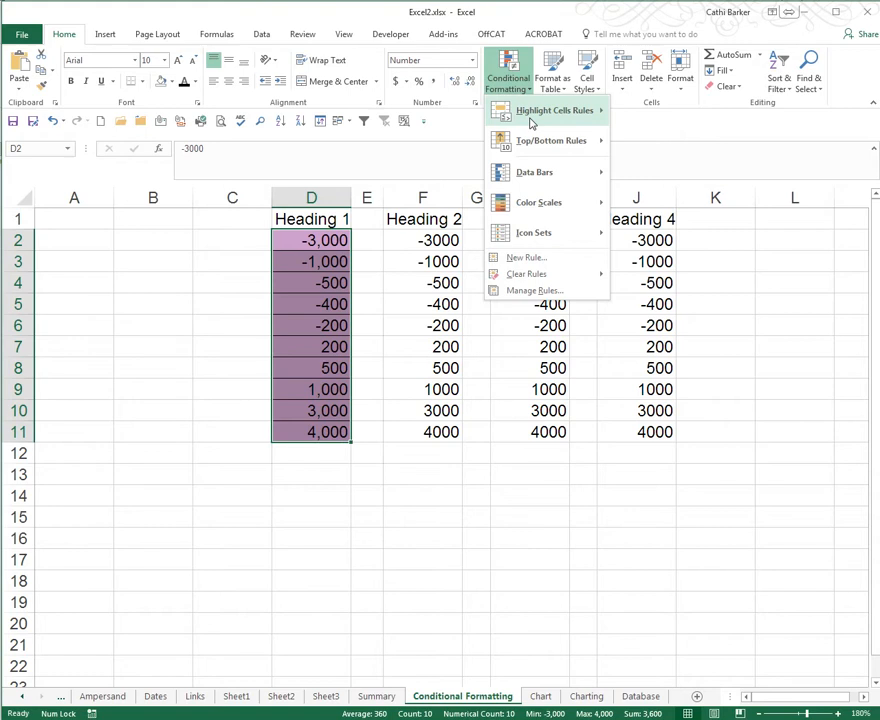
mouse_move(531, 122)
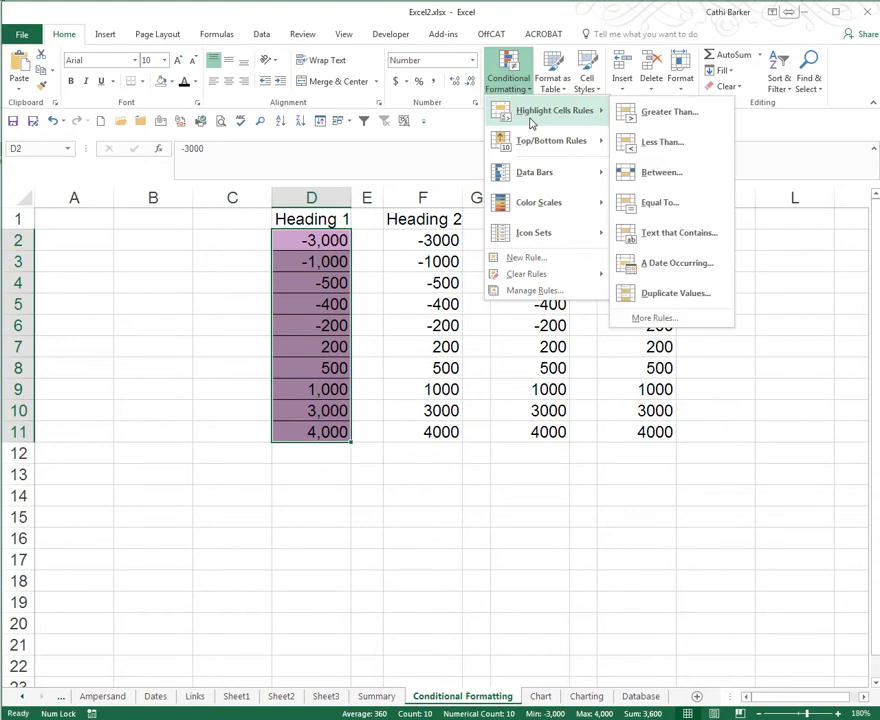
left_click(663, 116)
type("500")
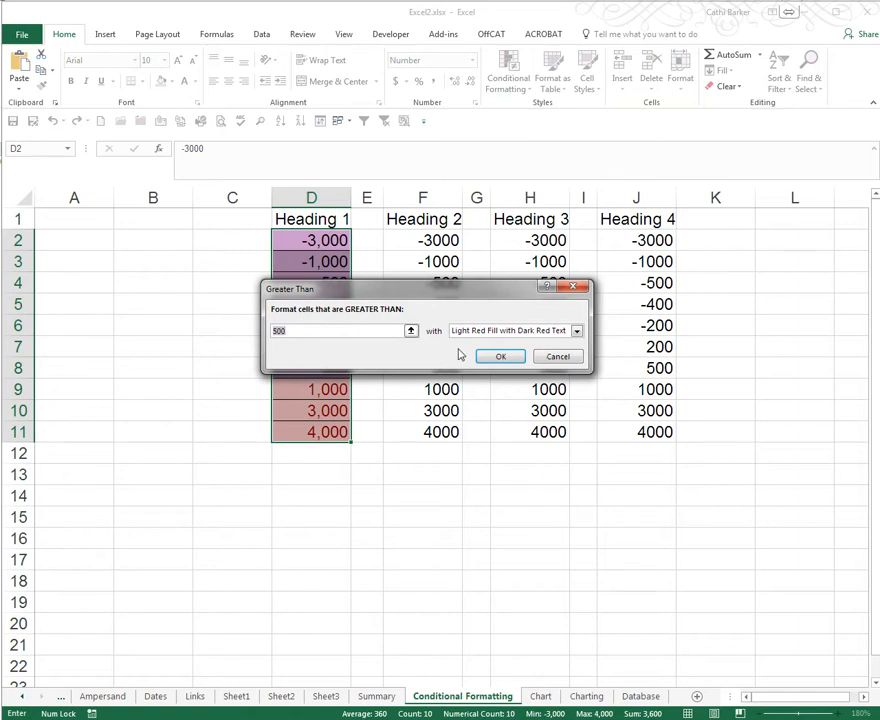
type("1000")
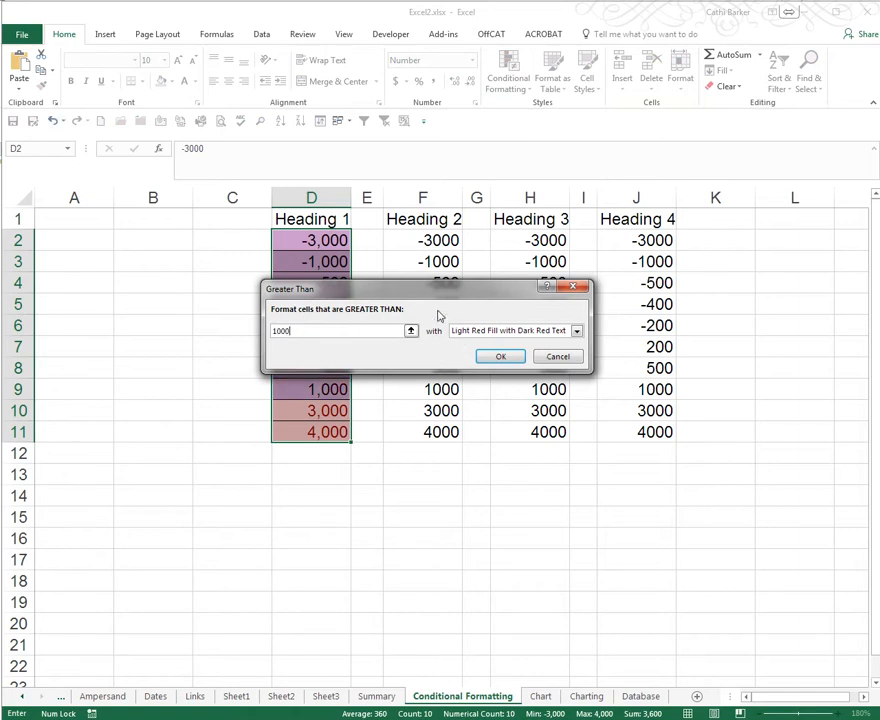
left_click_drag(431, 292, 583, 270)
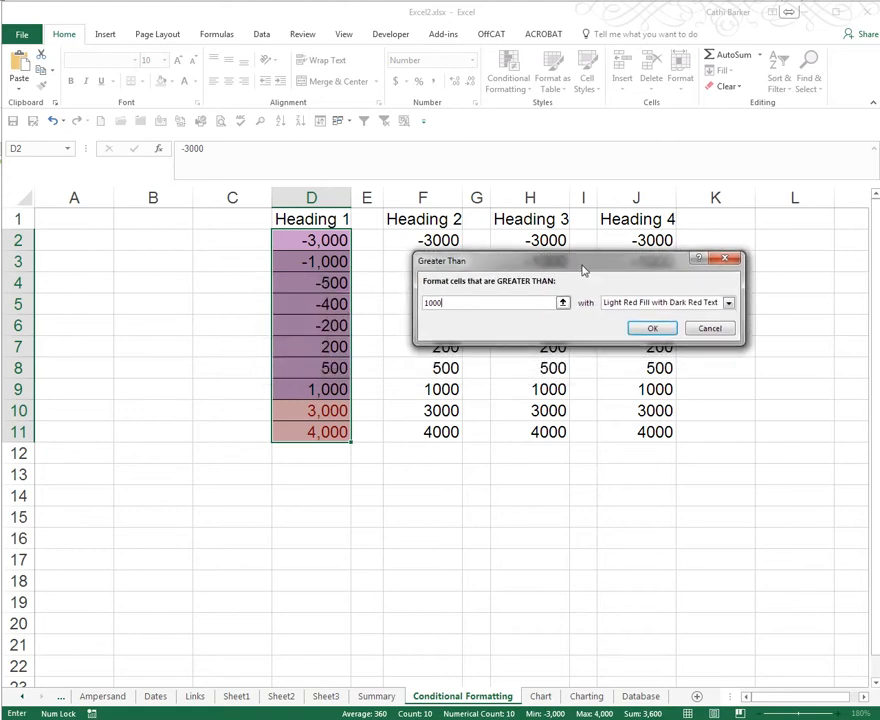
Choose a custom format for the Greater Than rule with a bold, red font.
left_click(729, 303)
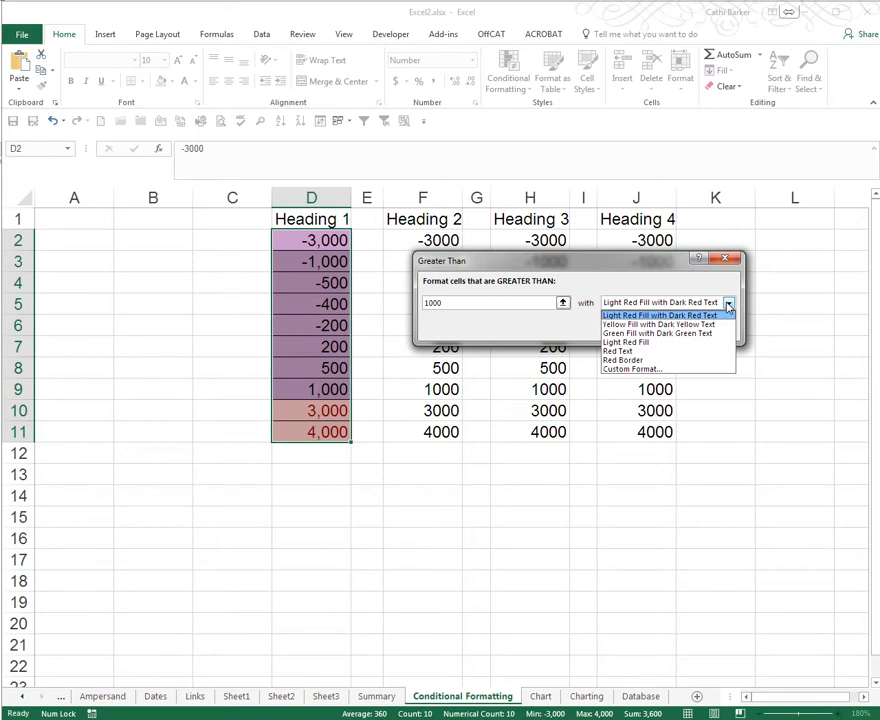
left_click(651, 369)
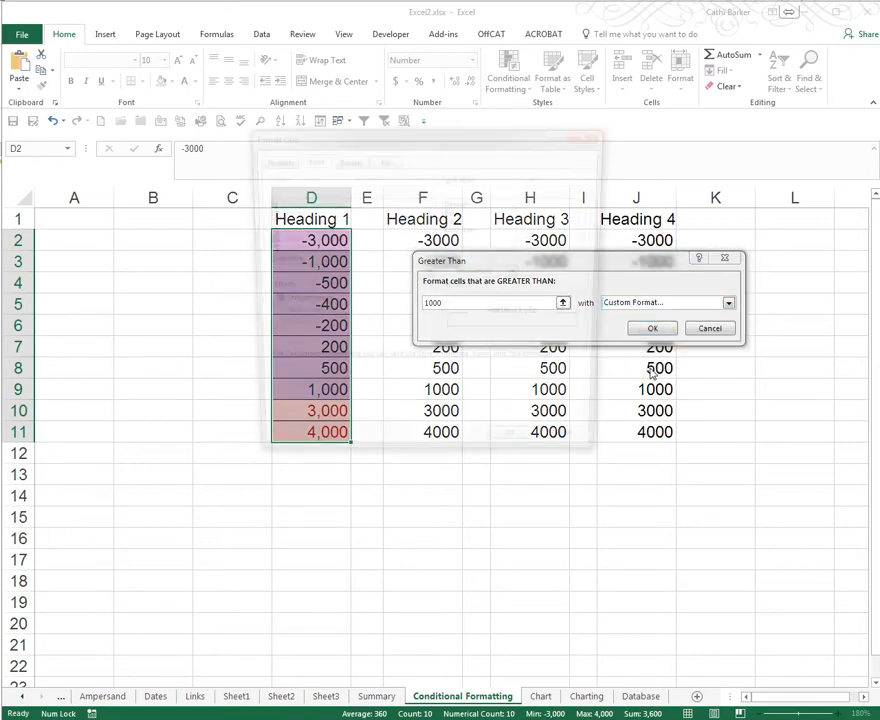
left_click_drag(462, 133, 628, 137)
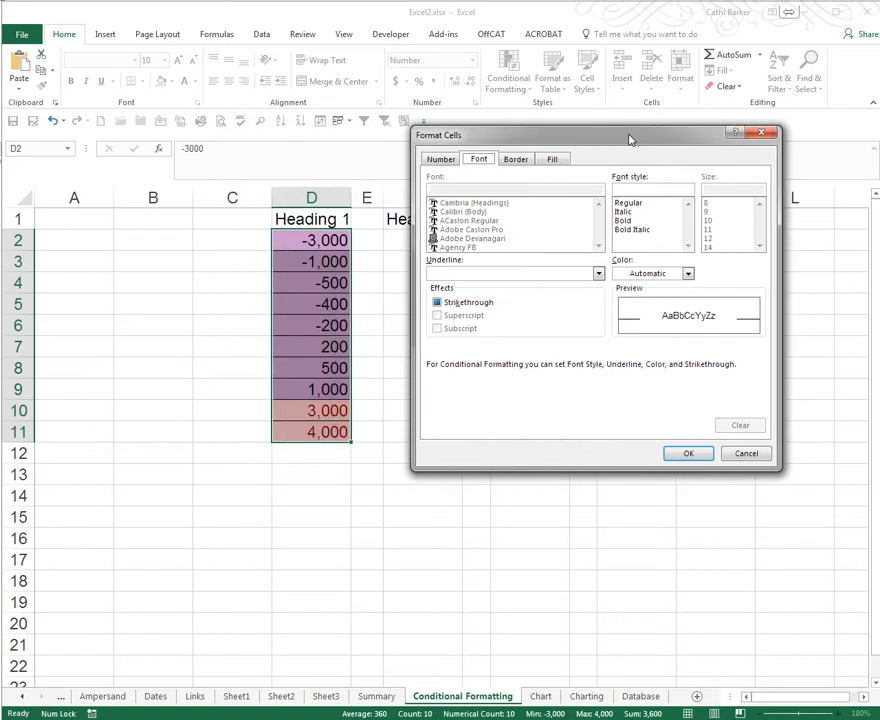
left_click(646, 221)
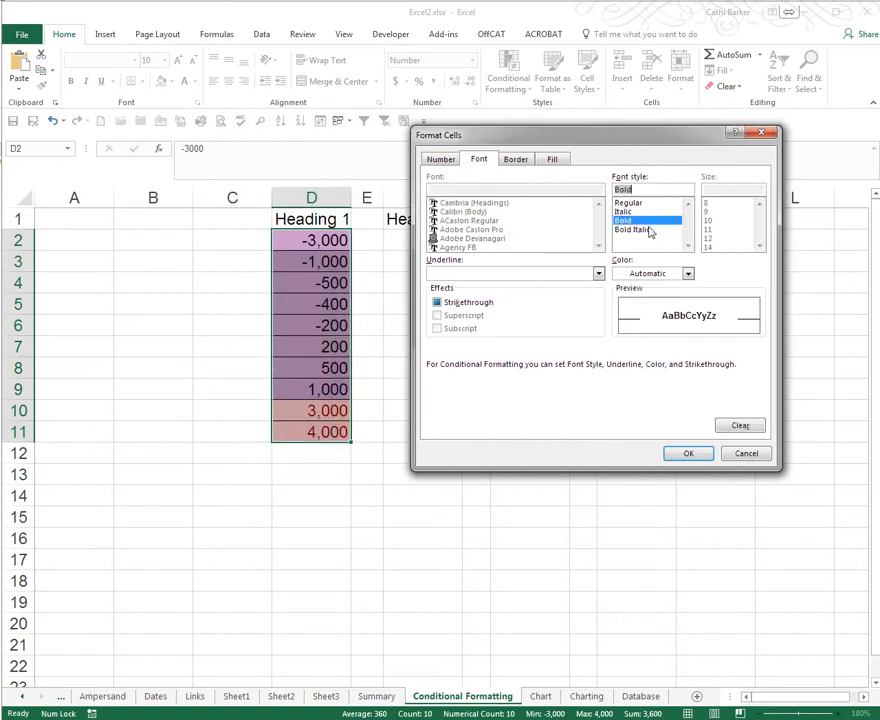
left_click(688, 273)
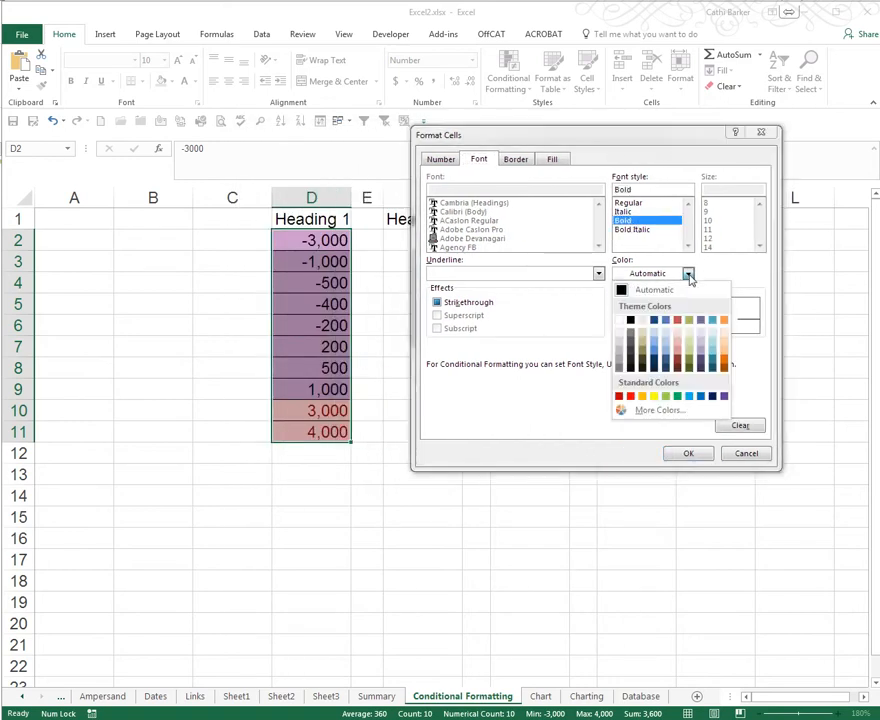
left_click(630, 396)
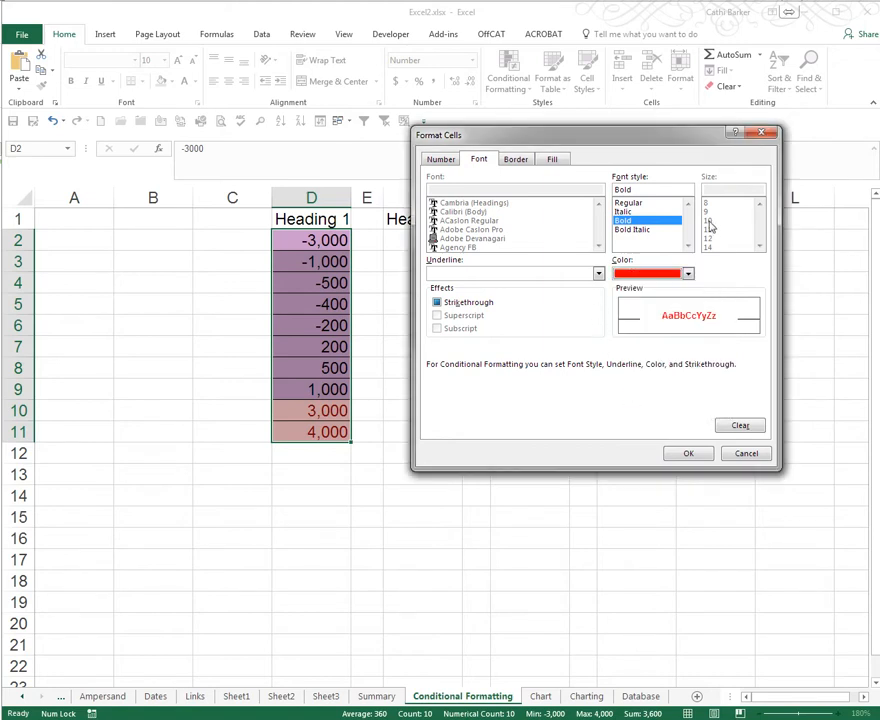
Add a yellow fill to the custom format and apply the Greater Than rule.
left_click(552, 159)
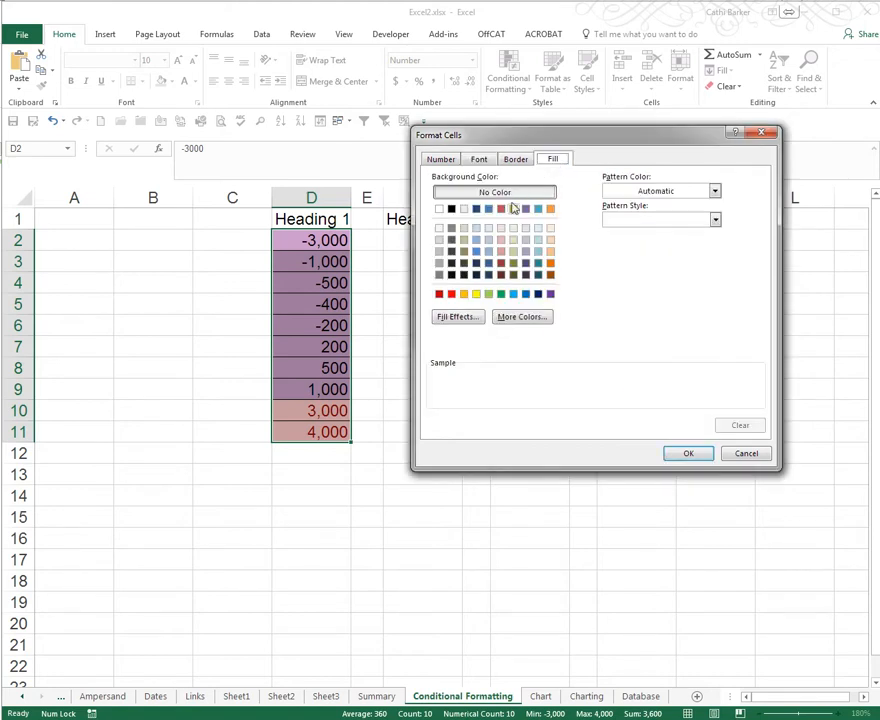
left_click(476, 294)
left_click(686, 454)
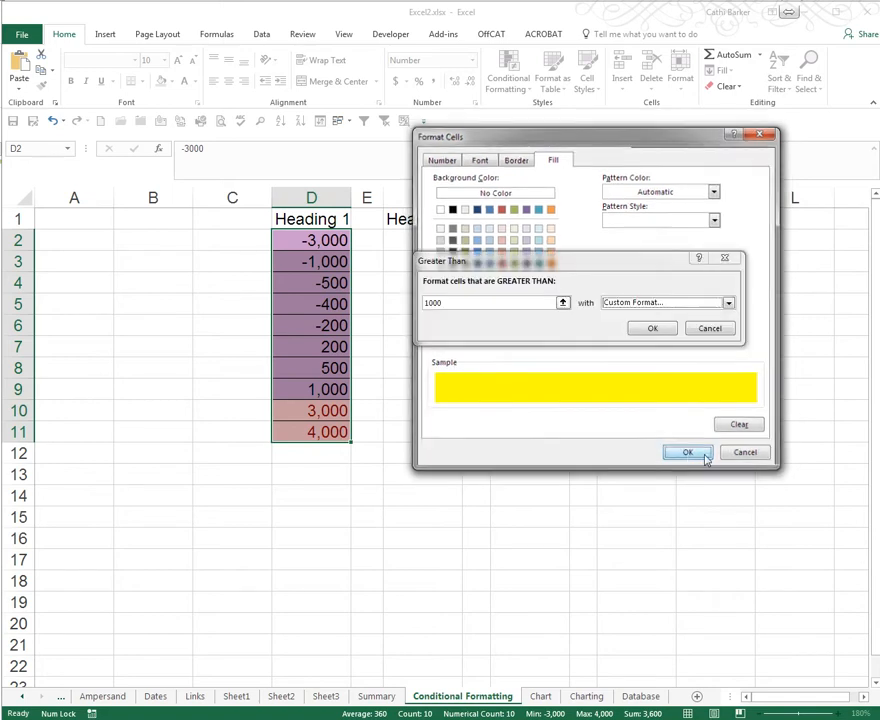
left_click(653, 328)
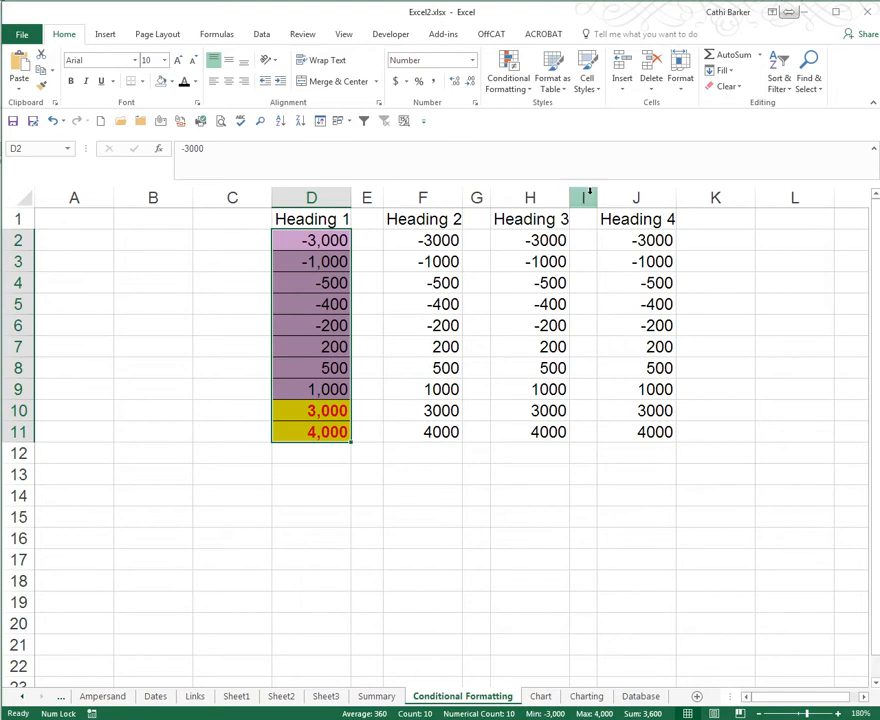
Start a Less Than highlight rule for the numbers in D2:D11 with 1000 as the threshold.
left_click(511, 88)
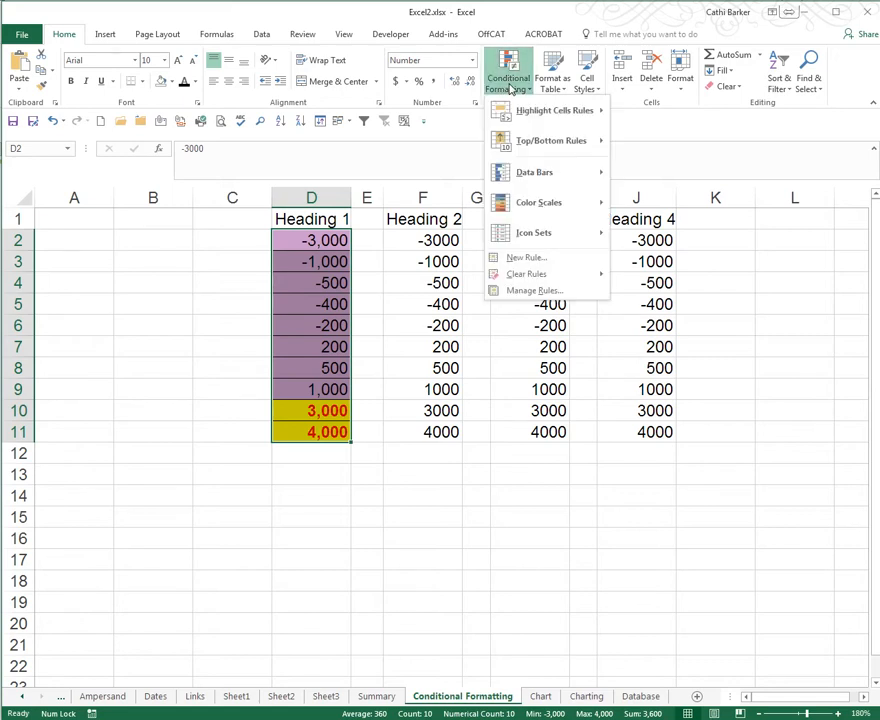
mouse_move(507, 112)
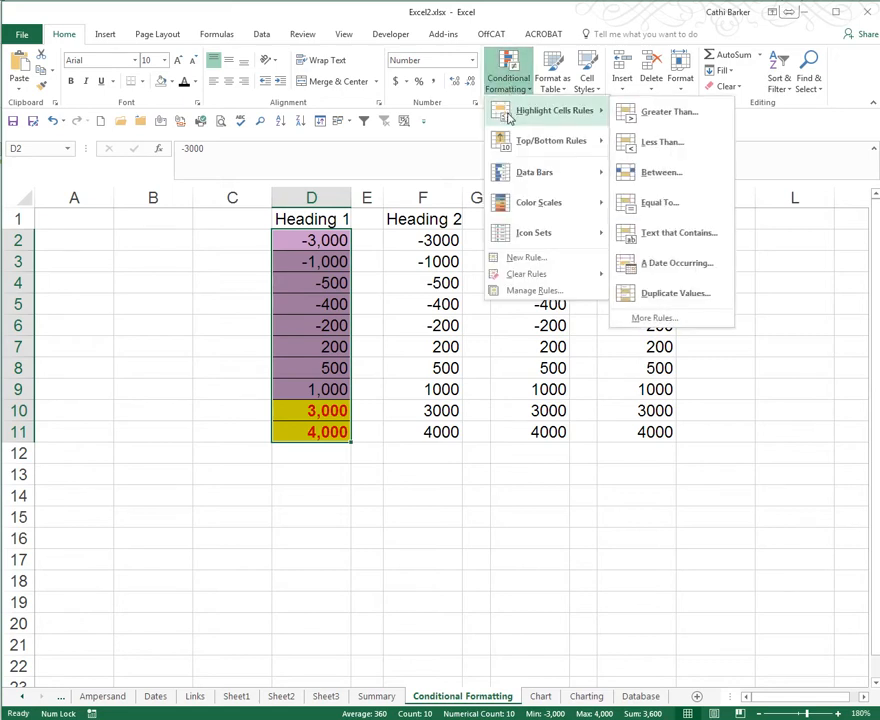
left_click(651, 145)
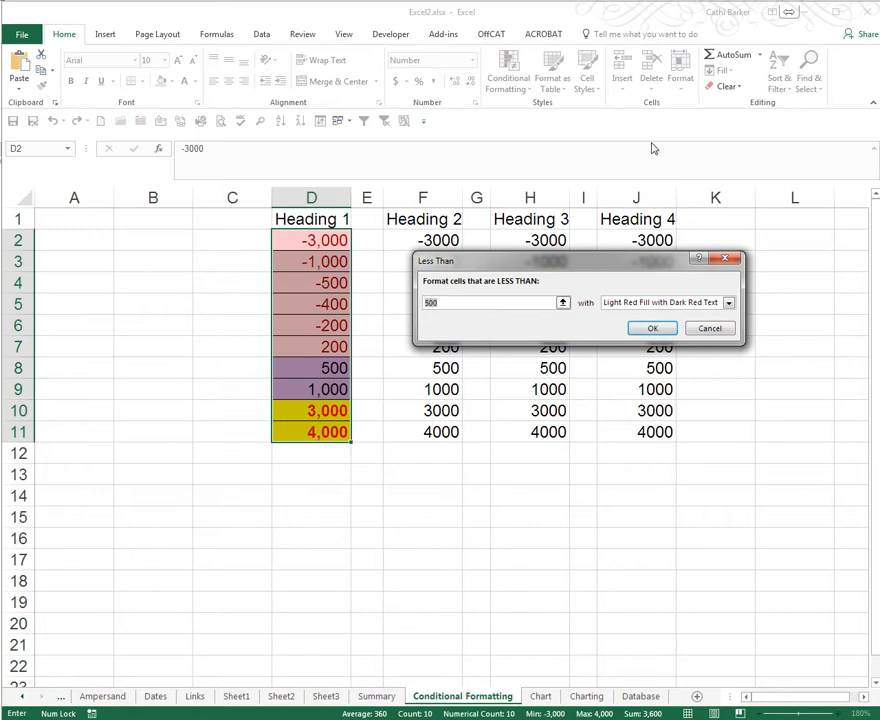
type("1000")
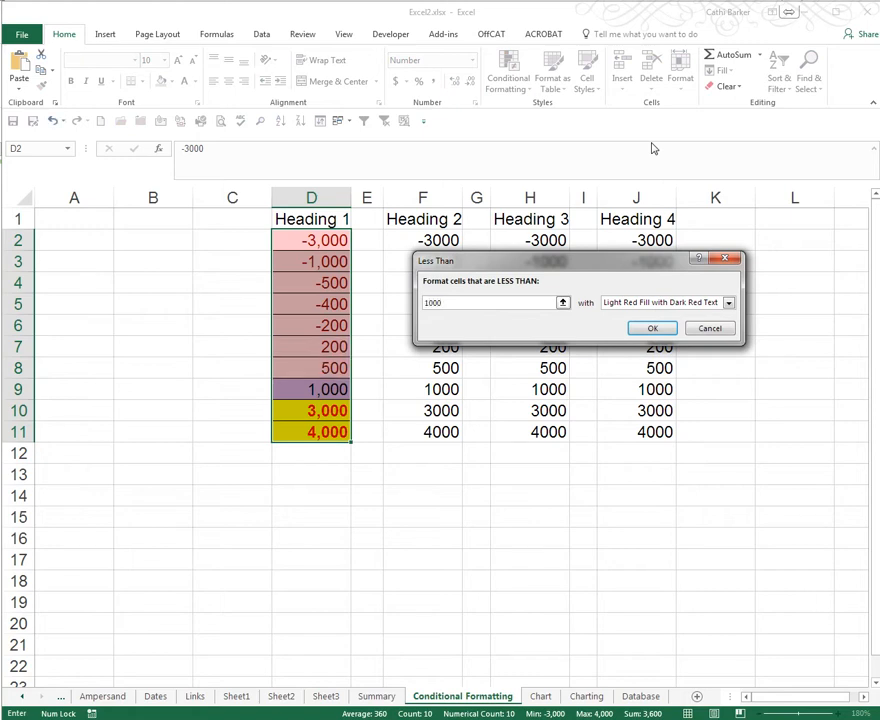
Choose a custom format for the Less Than rule with a bold, blue font.
left_click(729, 302)
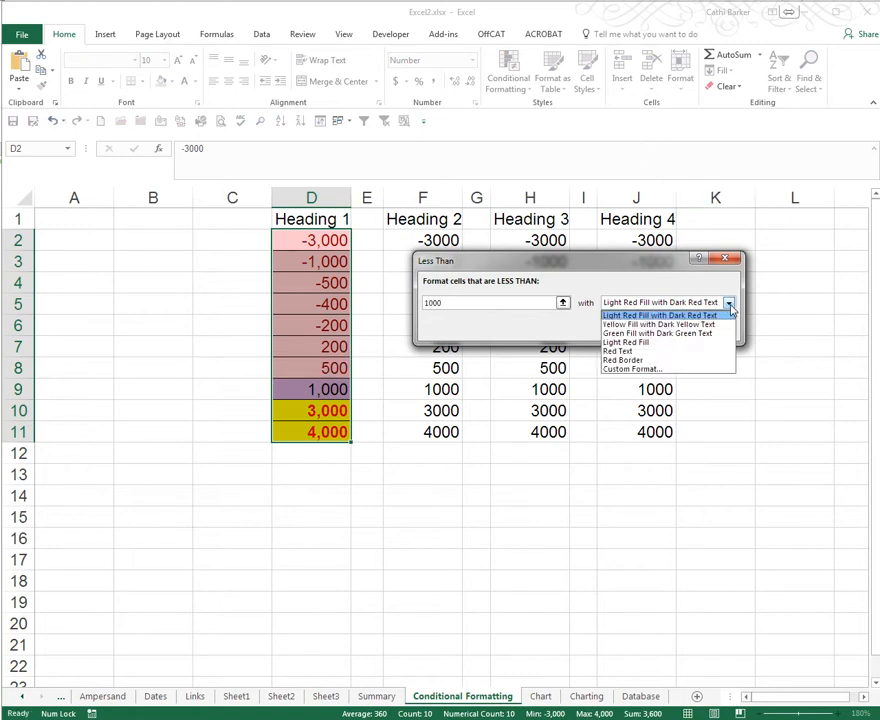
left_click(685, 369)
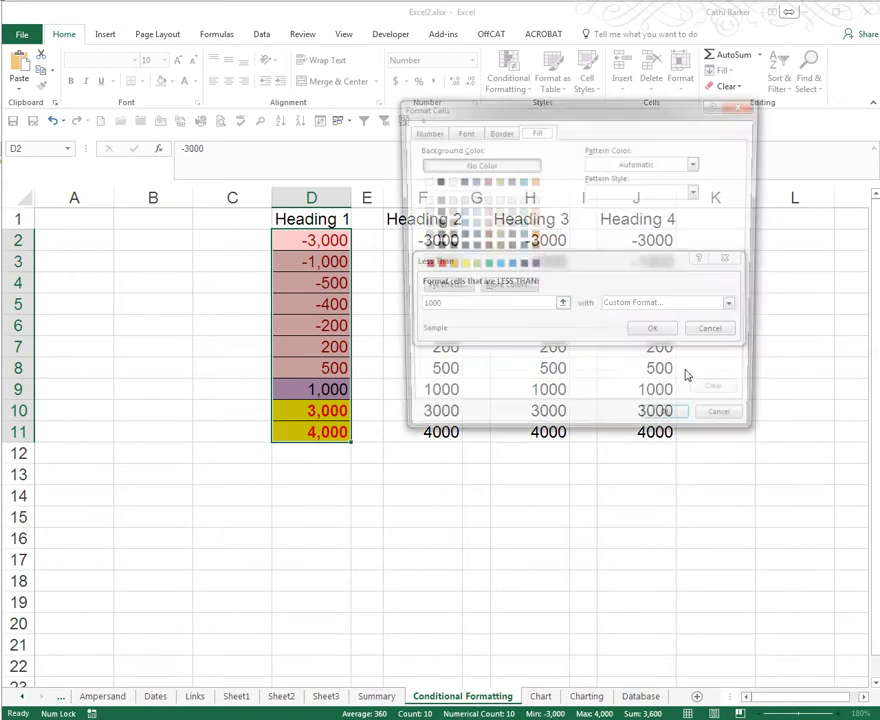
left_click(461, 131)
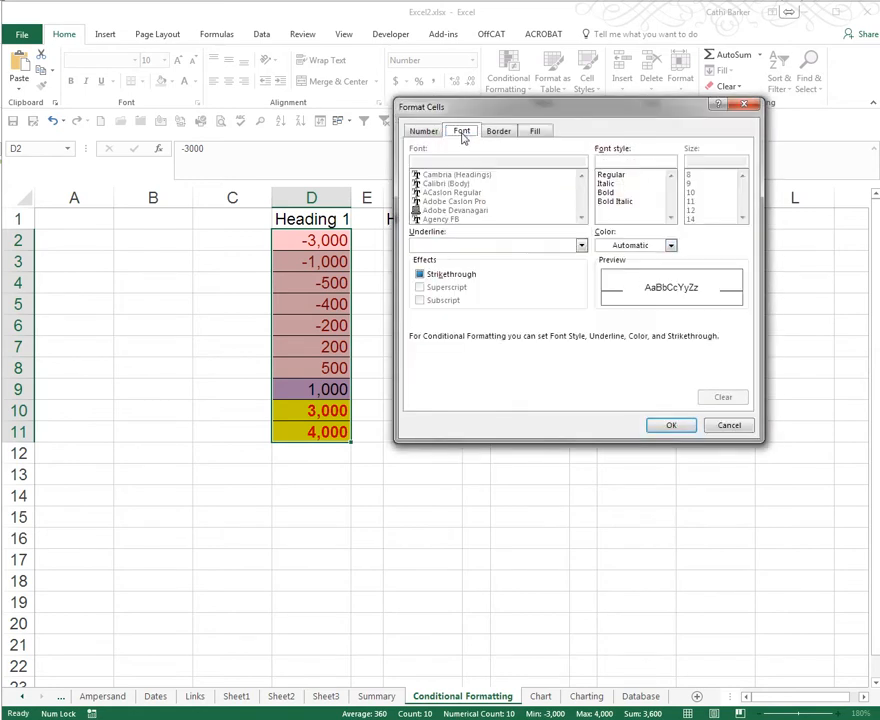
left_click(606, 192)
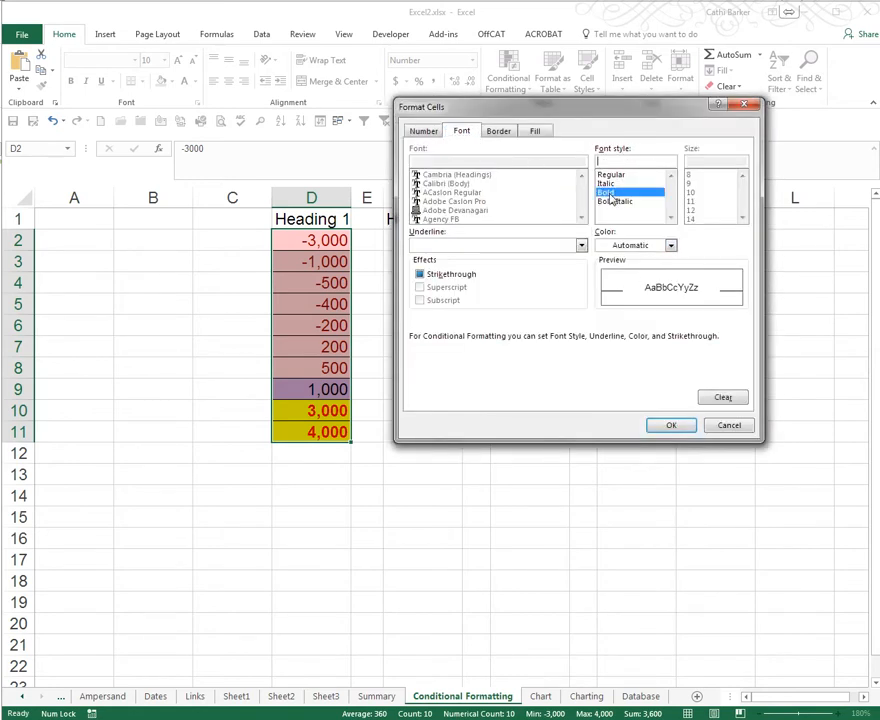
left_click(670, 244)
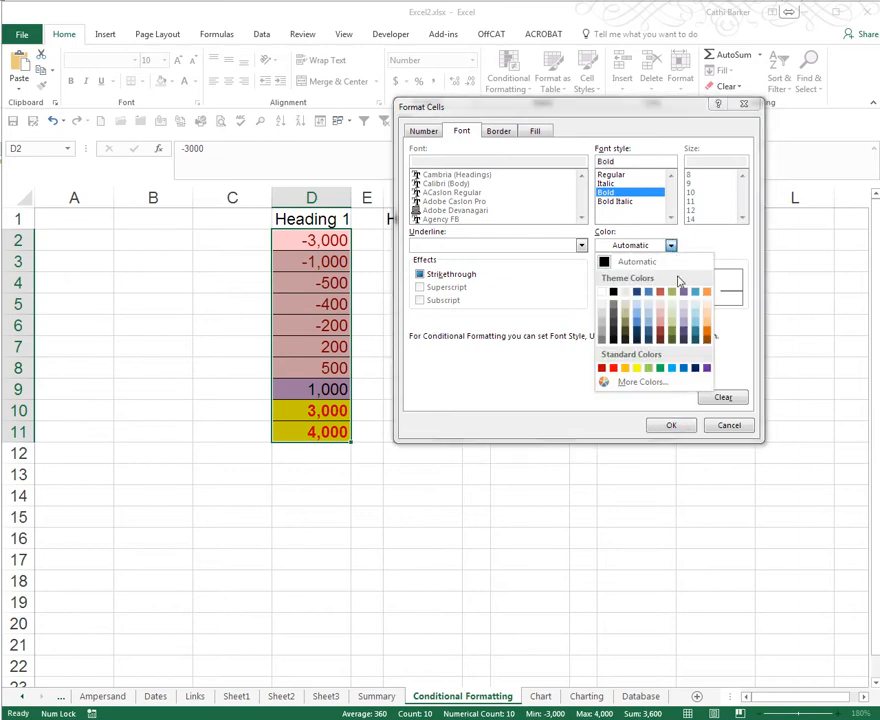
left_click(684, 369)
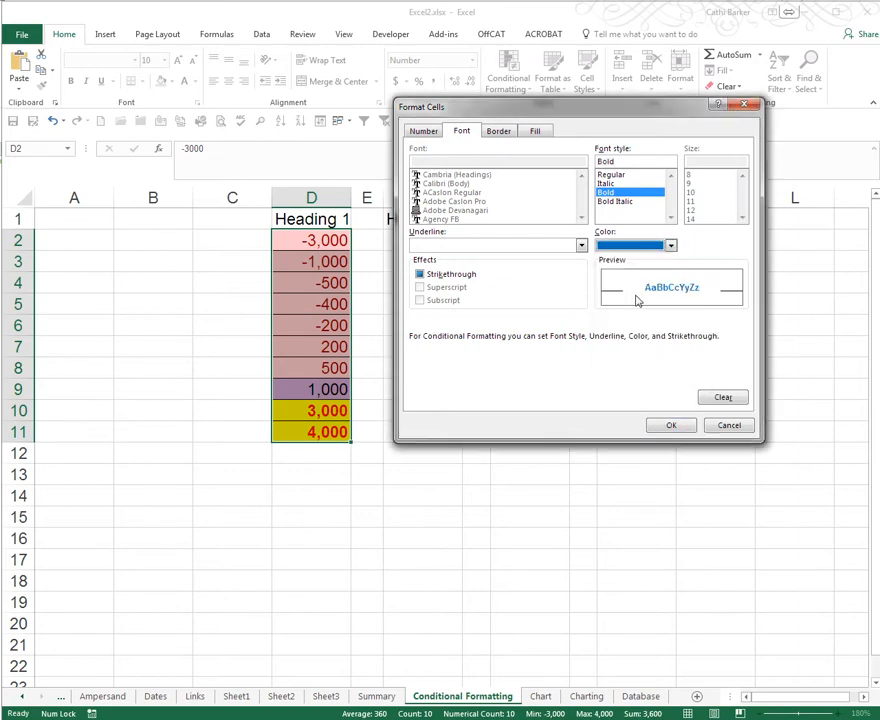
Add a white fill to the custom format and apply the Less Than rule.
left_click(552, 134)
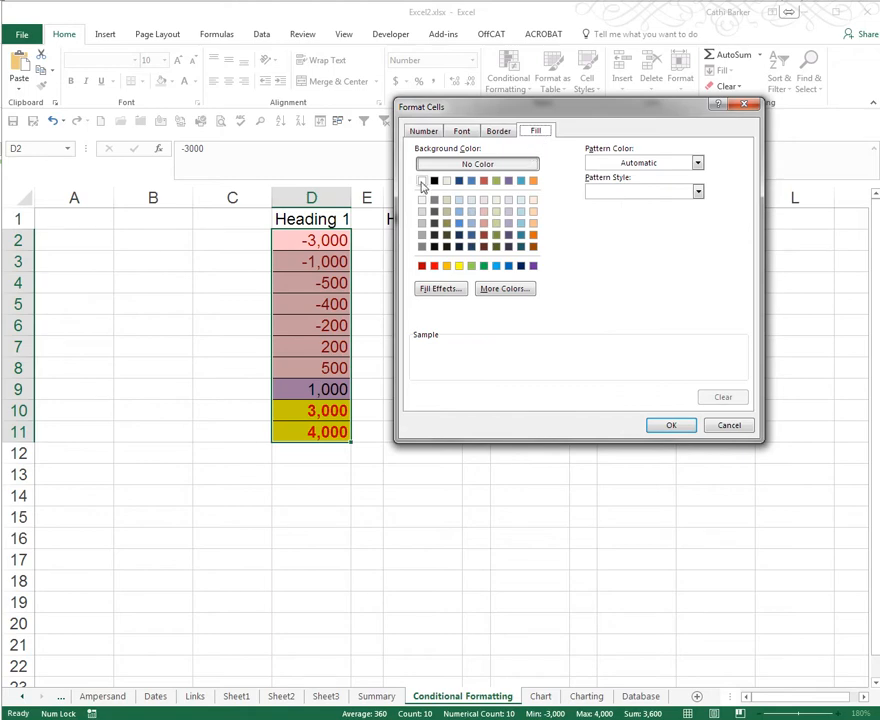
left_click(670, 425)
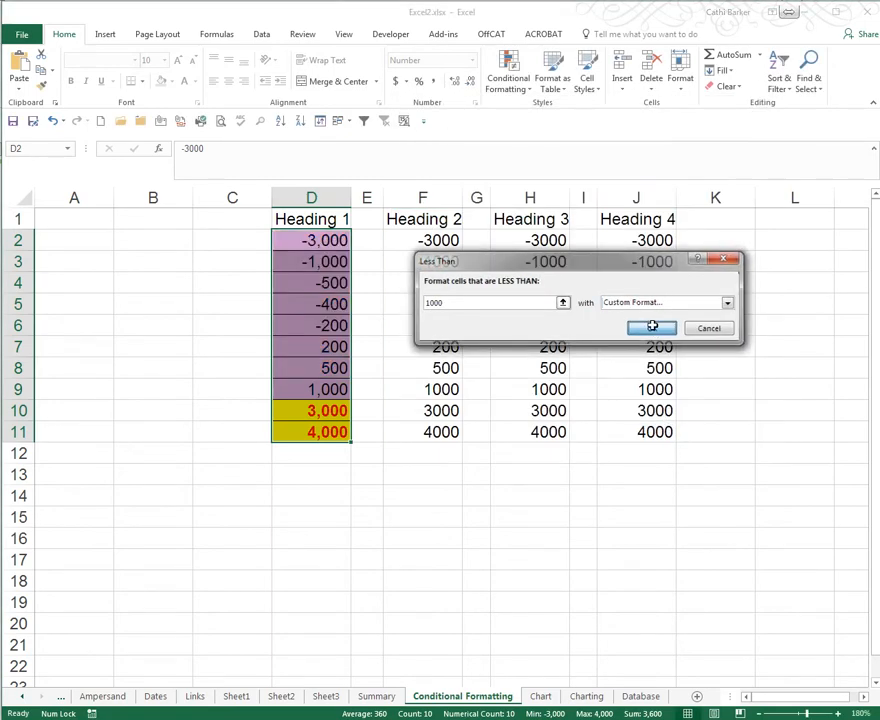
left_click(652, 328)
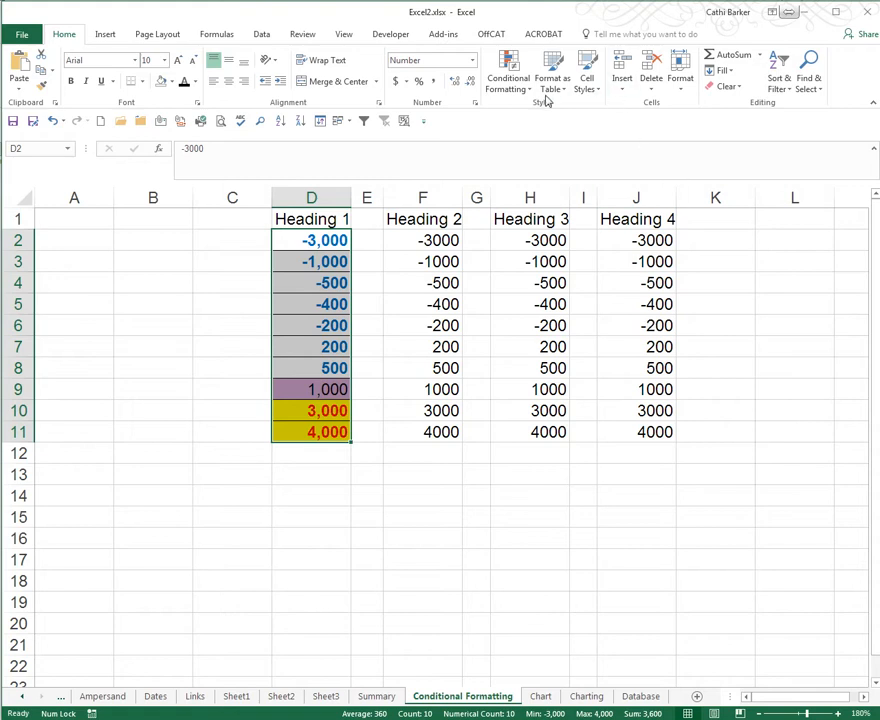
Start an Equal To highlight rule for D2:D11 with 1000 as the comparison value.
left_click(513, 88)
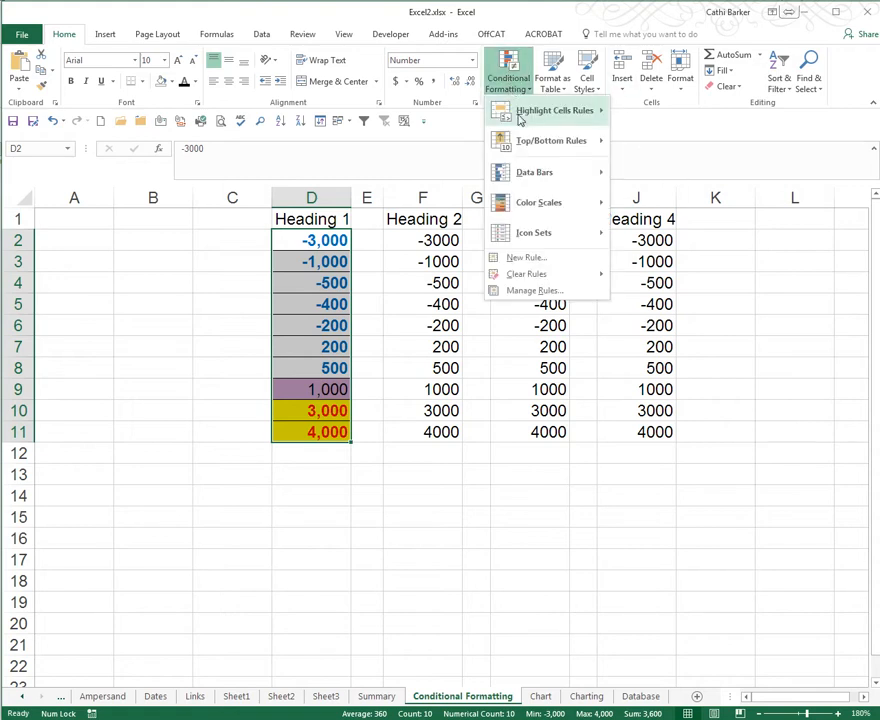
mouse_move(519, 119)
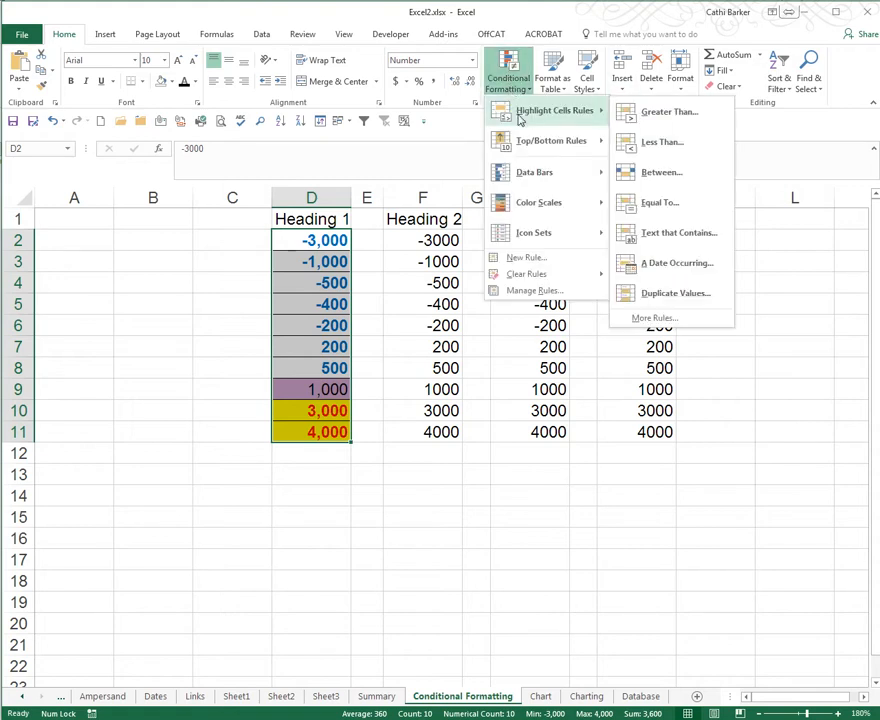
left_click(660, 203)
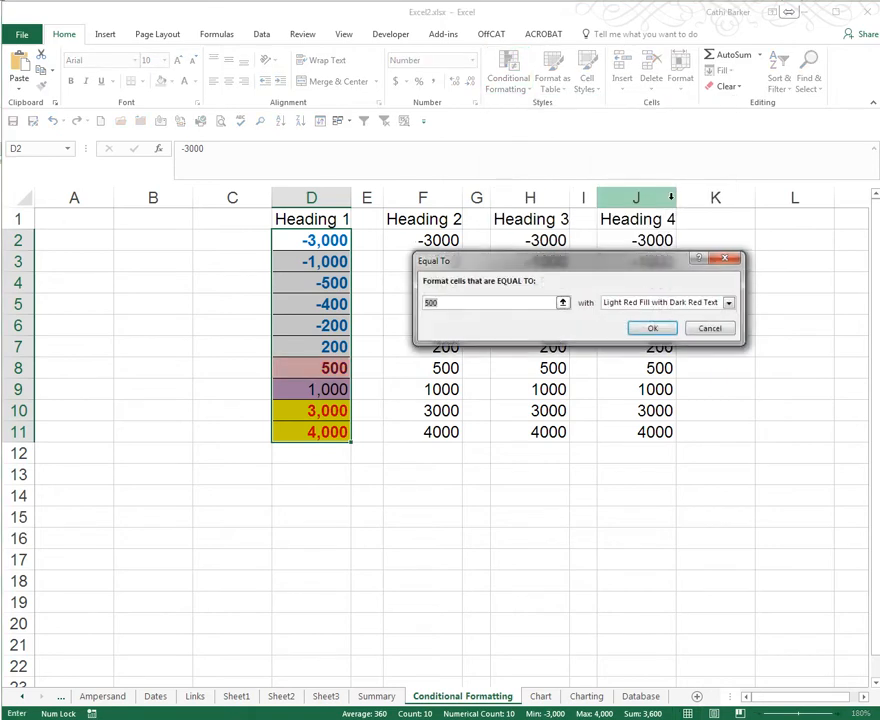
type("1000")
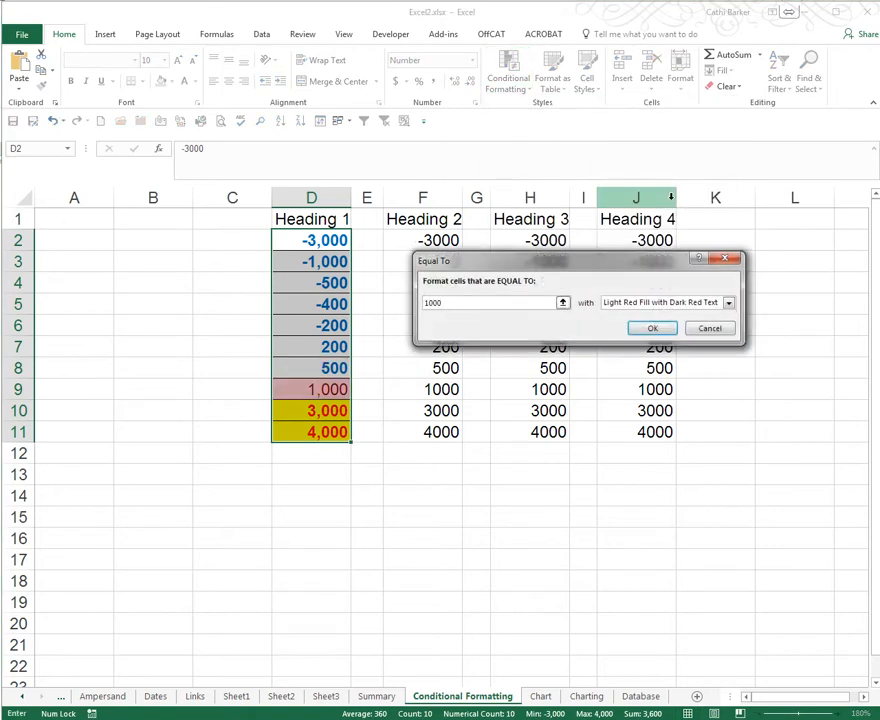
Choose a custom format for the Equal To rule with a bold, green font.
left_click(729, 302)
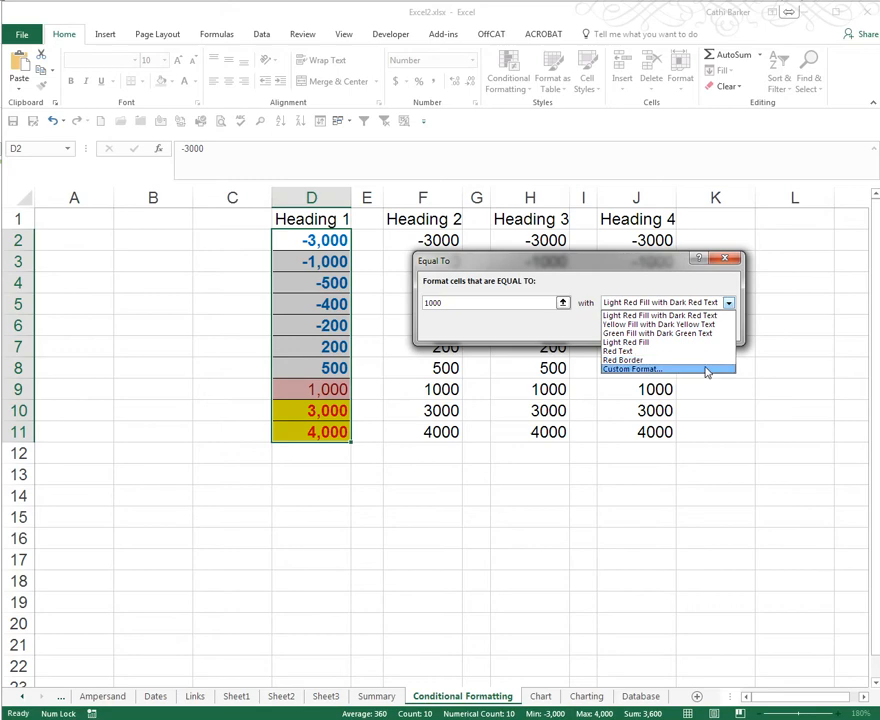
left_click(706, 369)
left_click(468, 135)
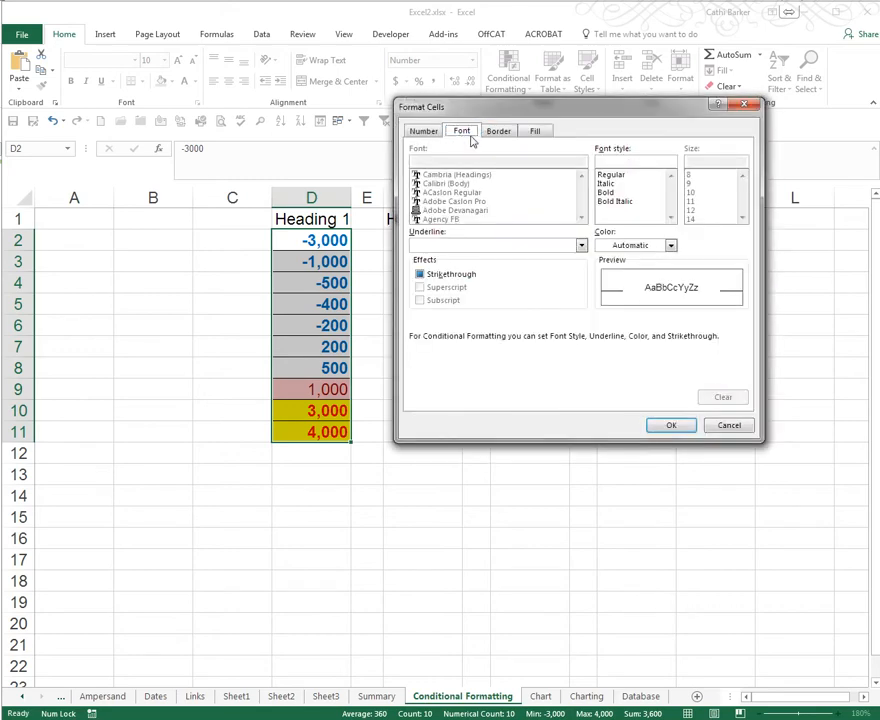
left_click(612, 192)
left_click(671, 245)
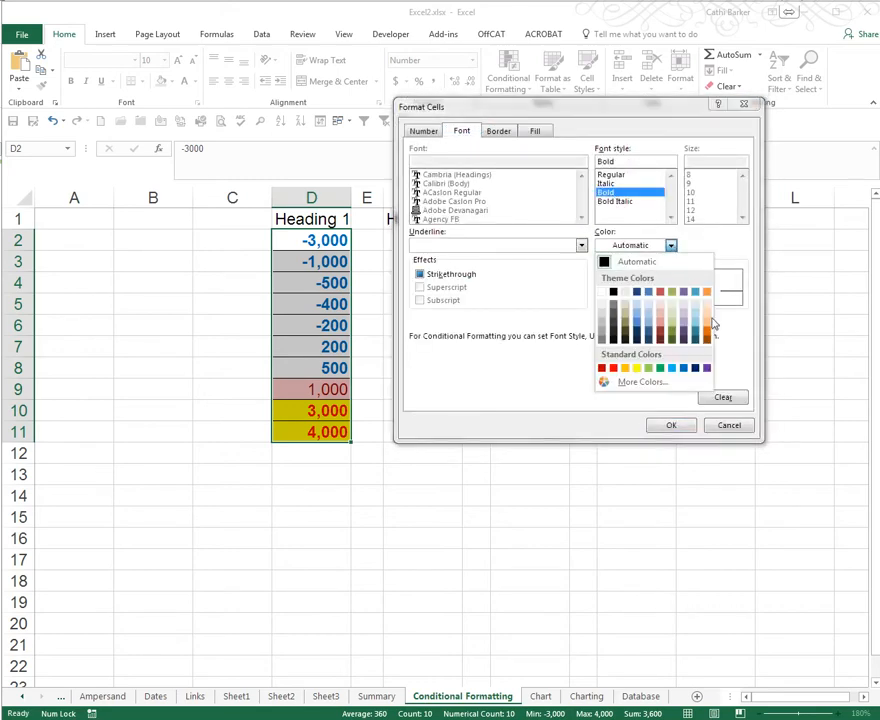
left_click(660, 368)
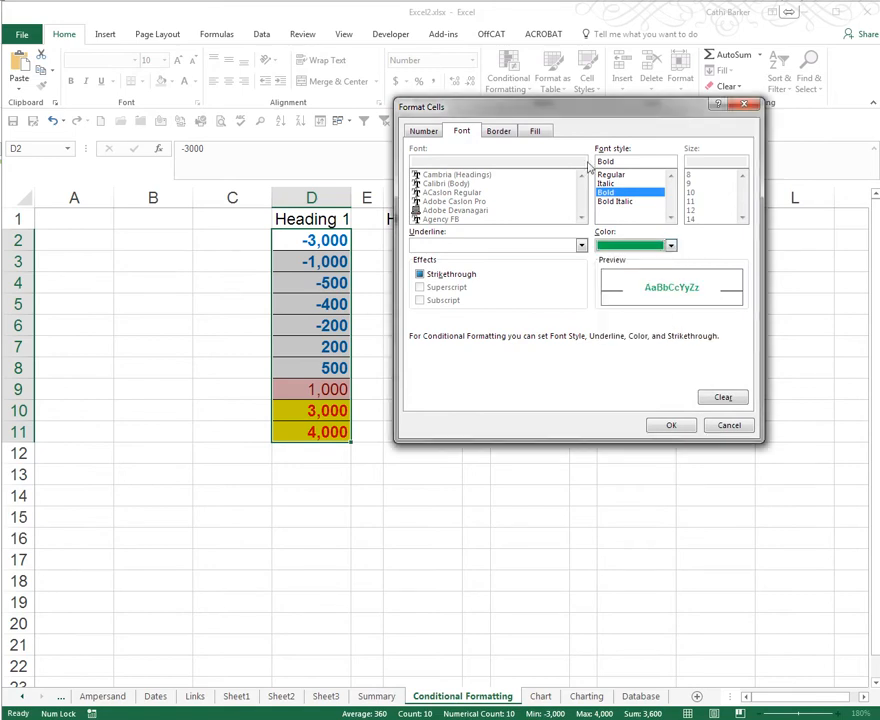
Add a light gray fill to the custom format and apply the Equal To rule.
left_click(535, 131)
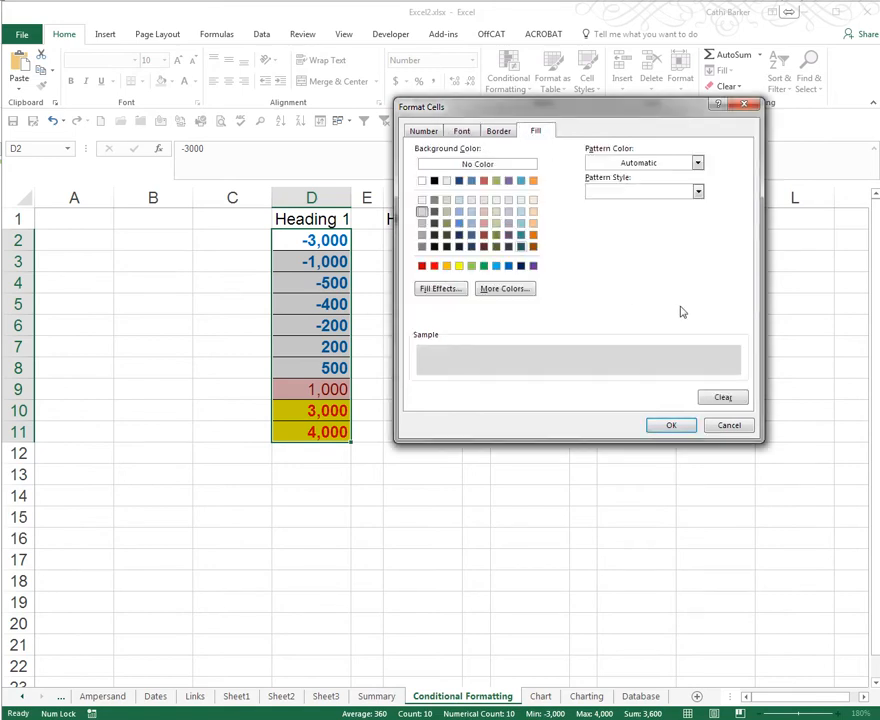
left_click(681, 426)
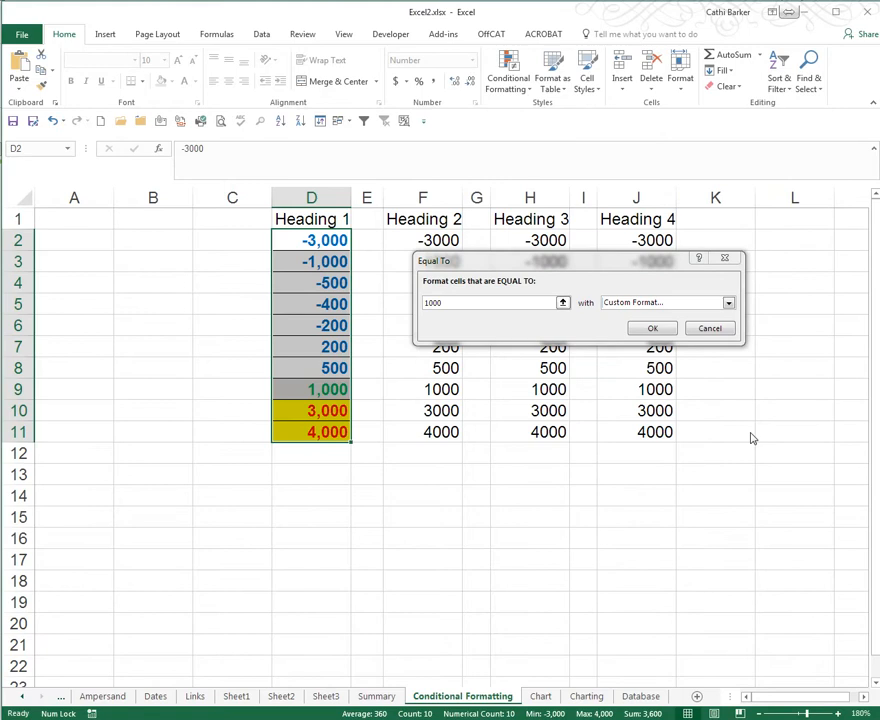
left_click(667, 330)
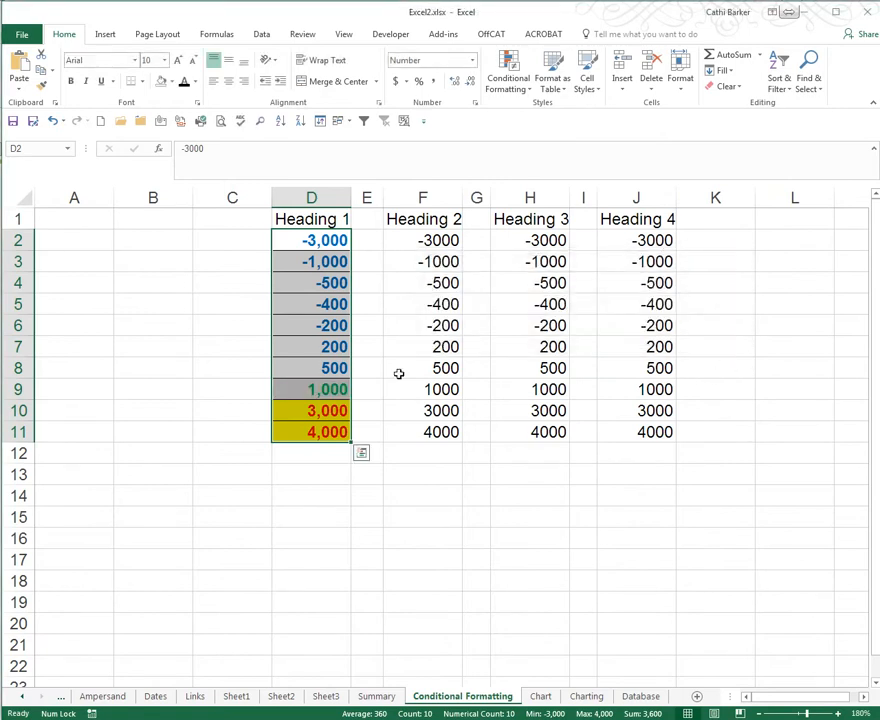
Test the rules by entering 1000 in D2 and 1001 in D3.
left_click(326, 240)
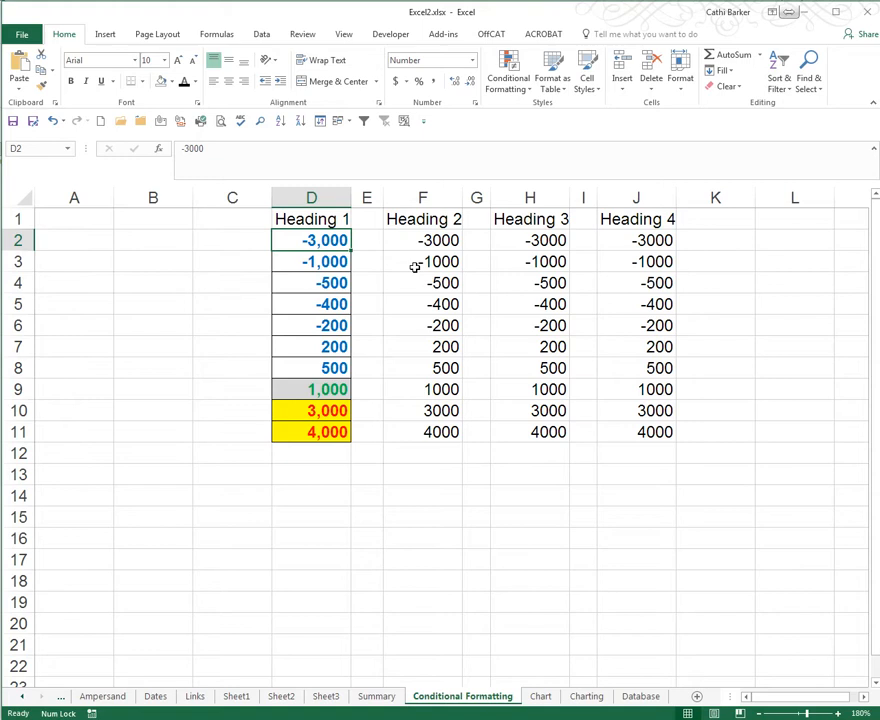
type("1000")
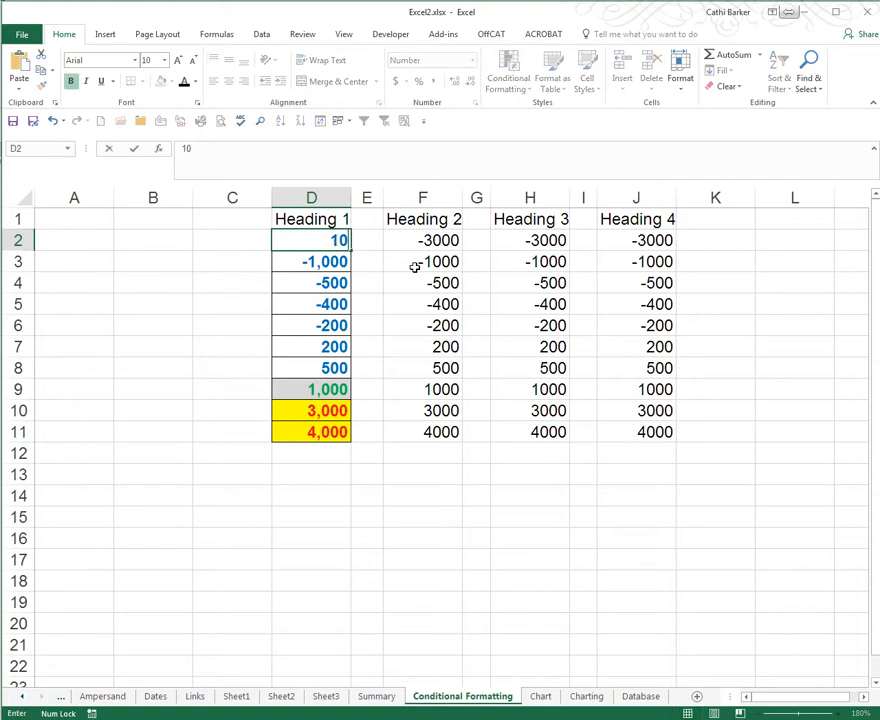
key("ctrl+Return")
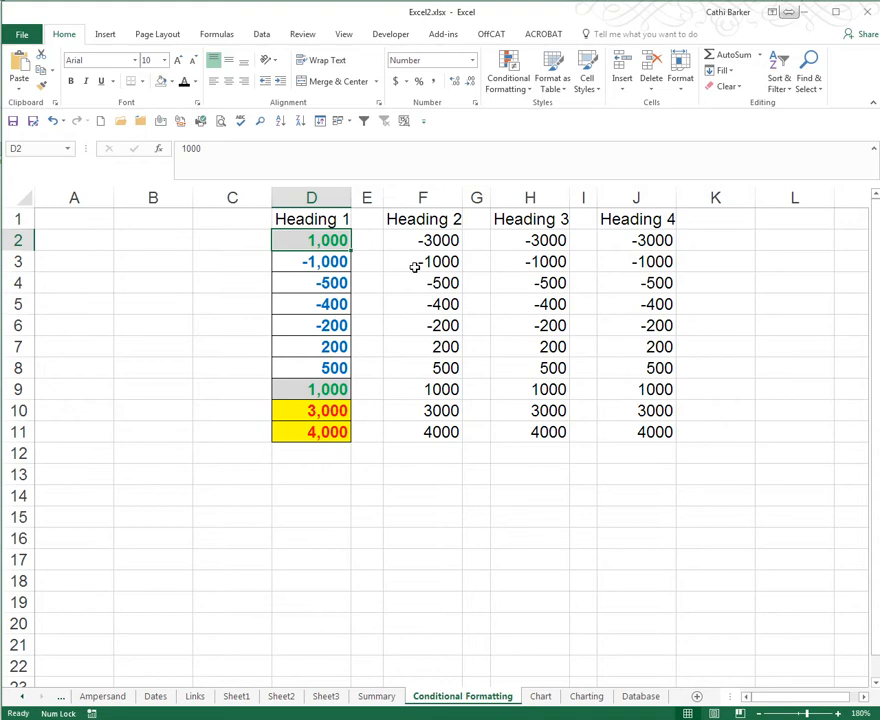
key("Down")
type("1001")
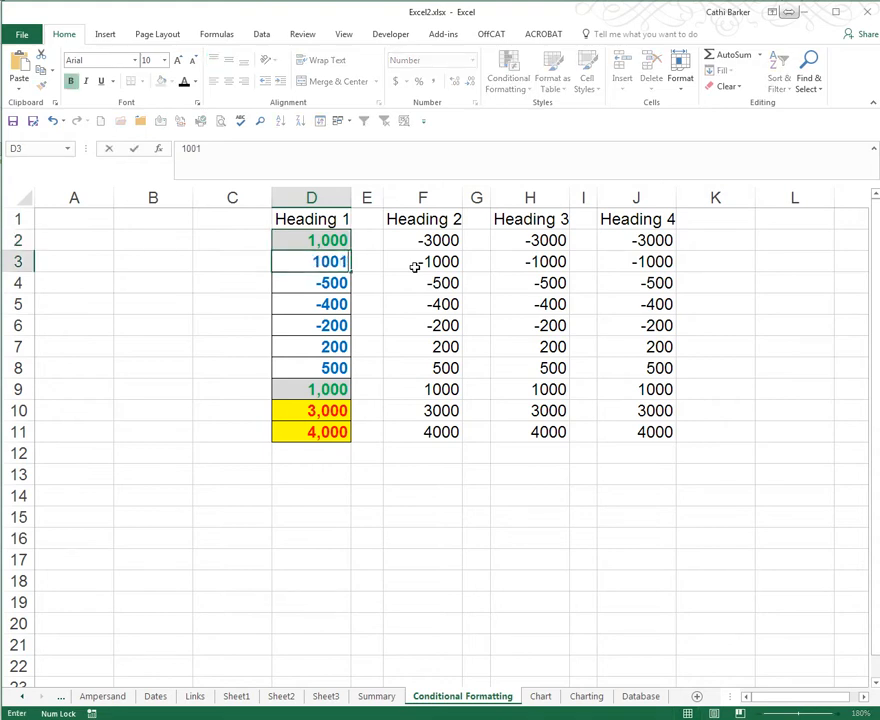
key("ctrl+Return")
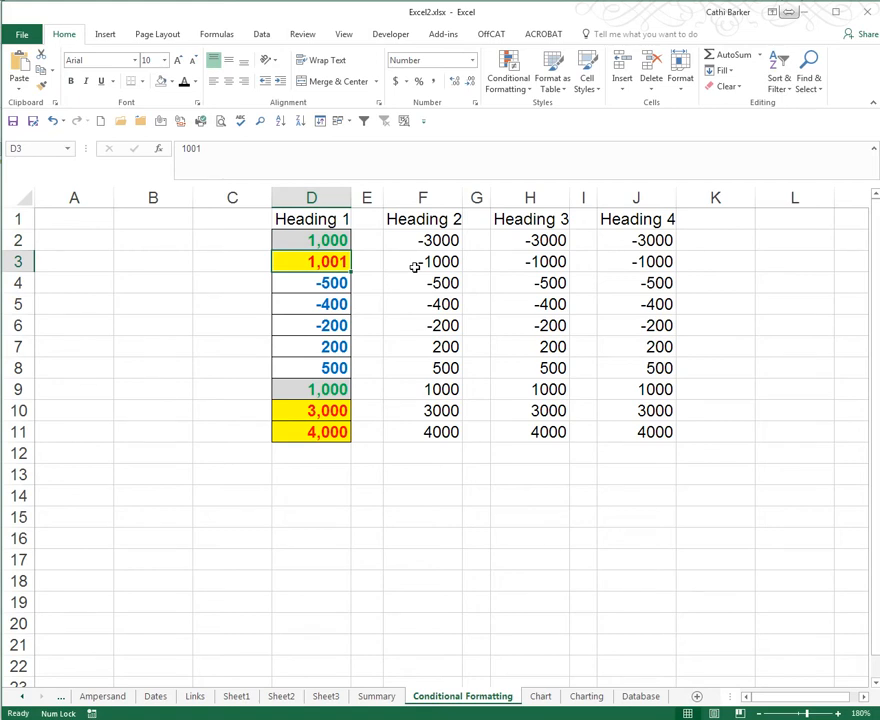
Replace the value in D3 with 999 and enter 1001 in D4 to test the rules further.
type("999")
key("ctrl+Return")
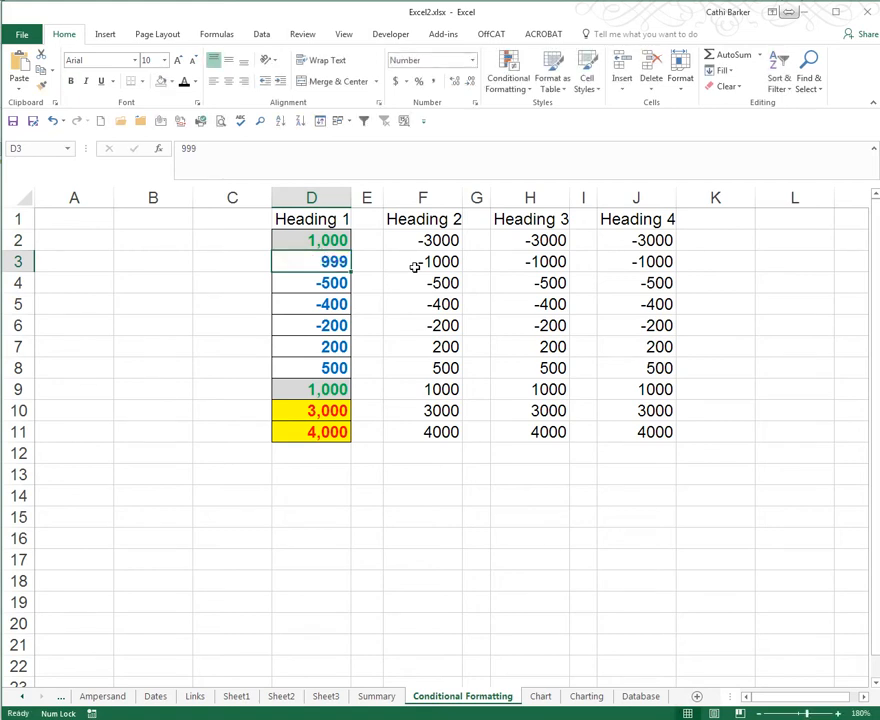
key("Down")
type("1001")
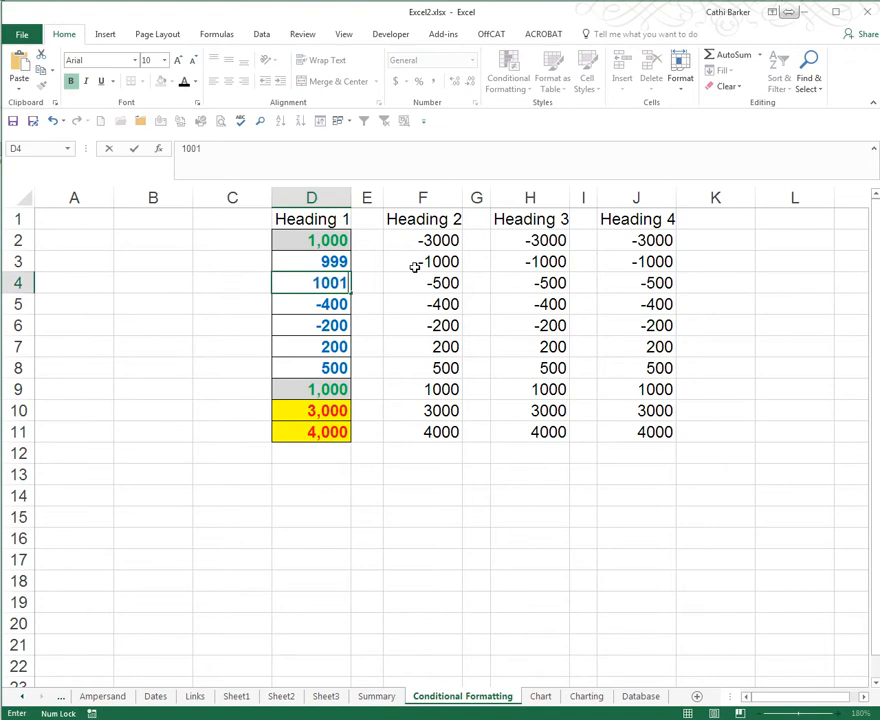
key("ctrl+Return")
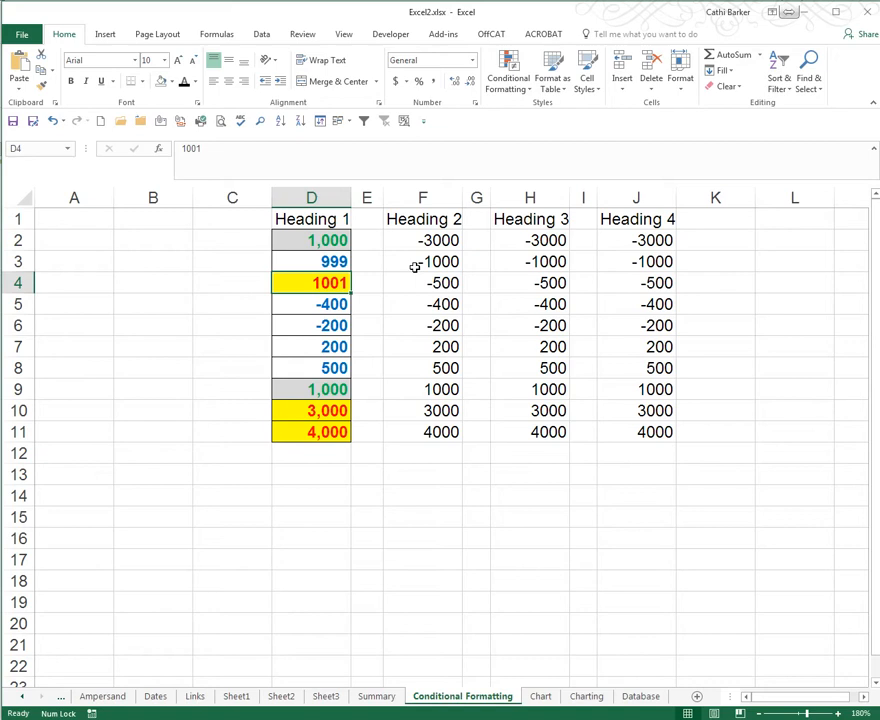
Apply the uncircled check mark, exclamation mark and cross icon set to the Heading 2 values in F2:F11.
left_click(448, 240)
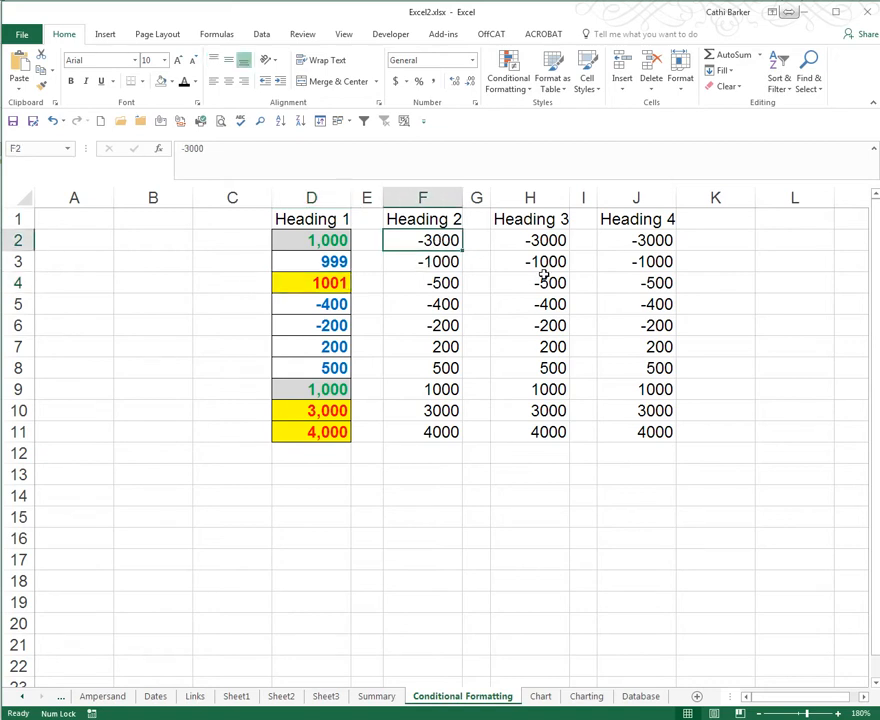
key("ctrl+shift+Down")
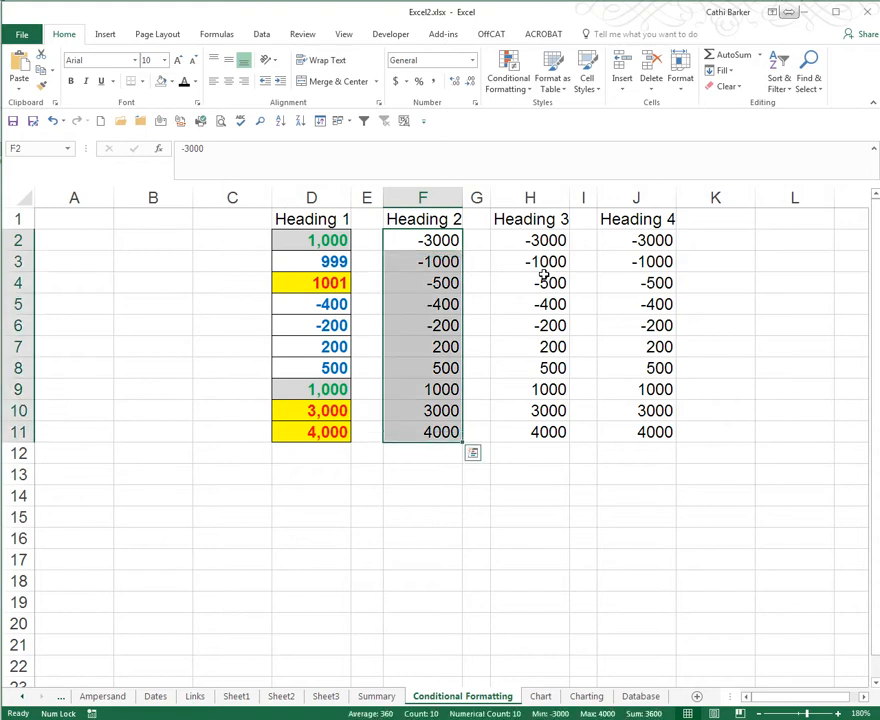
left_click(512, 78)
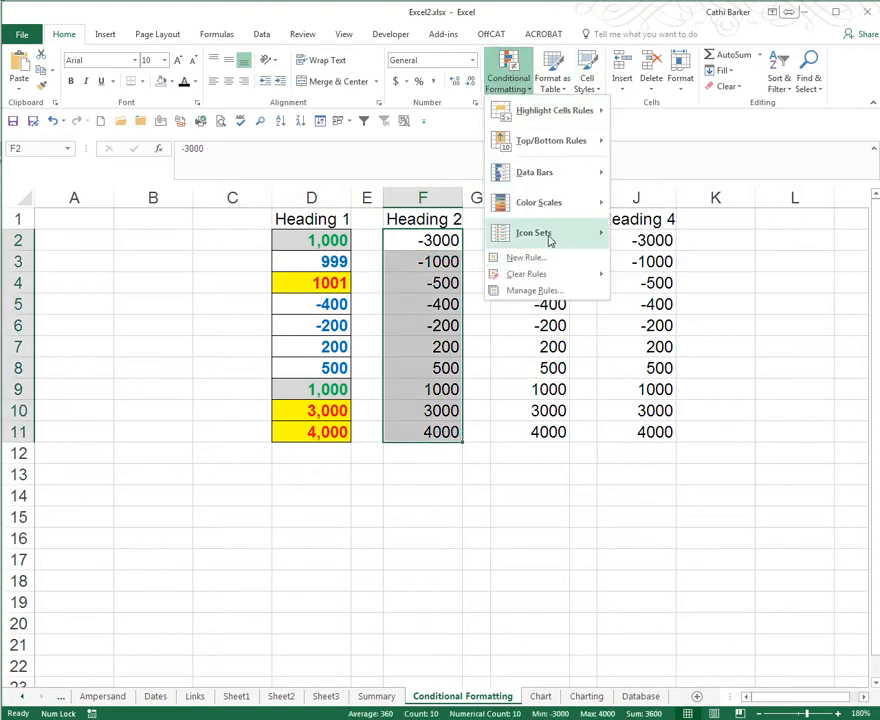
mouse_move(547, 240)
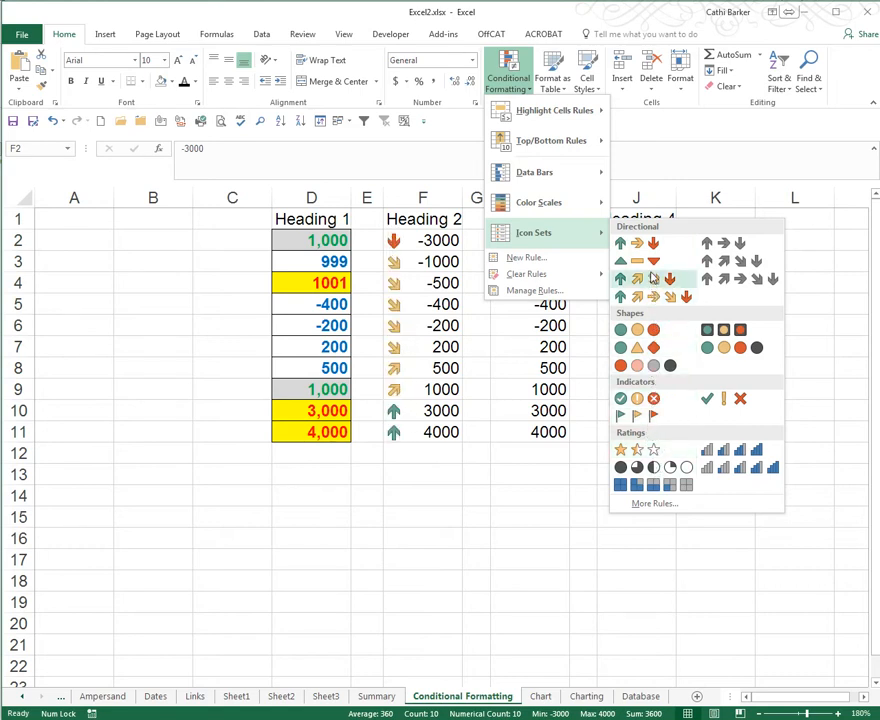
left_click(728, 398)
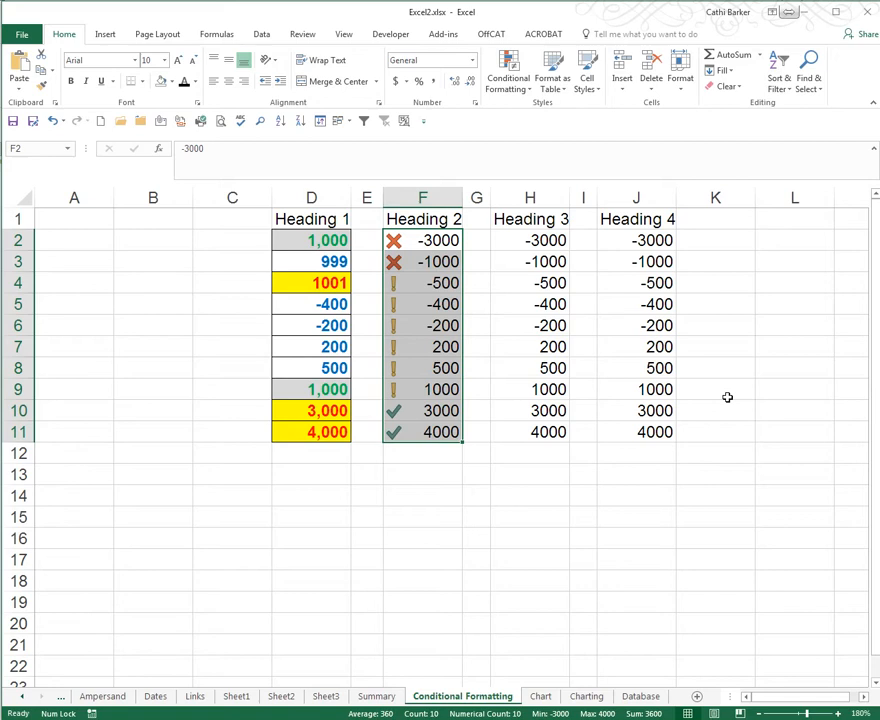
Edit the icon set rule for F2:F11 so that both icon thresholds use the Number type.
left_click(519, 88)
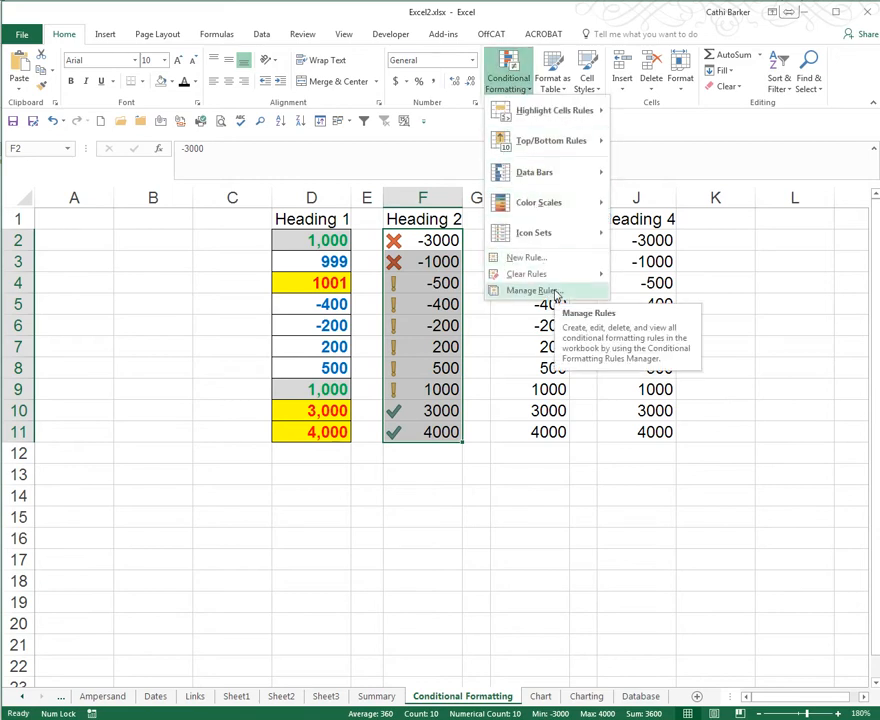
left_click(555, 291)
left_click_drag(506, 200, 365, 461)
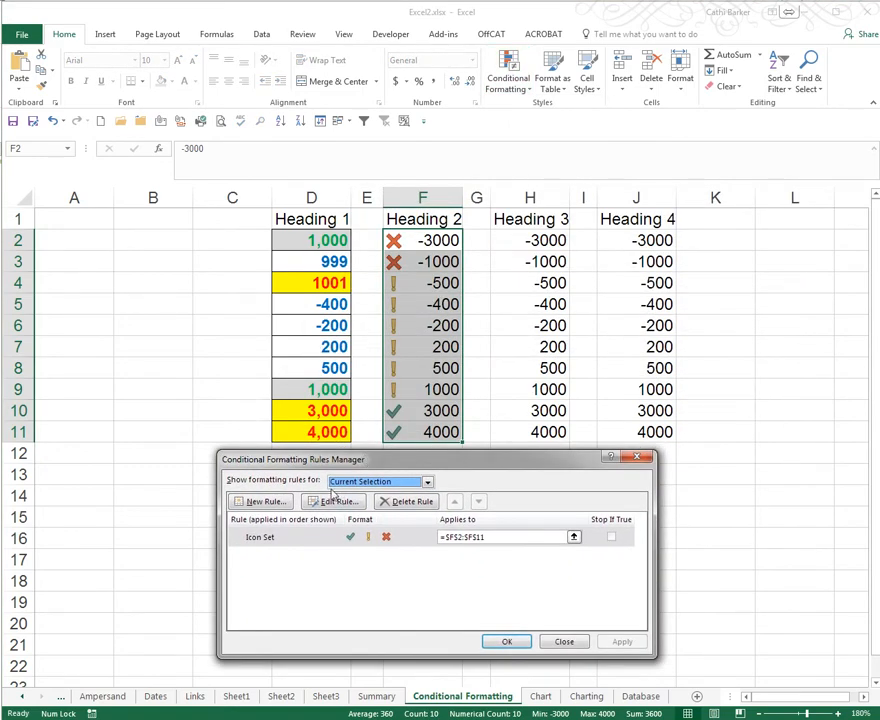
left_click(318, 540)
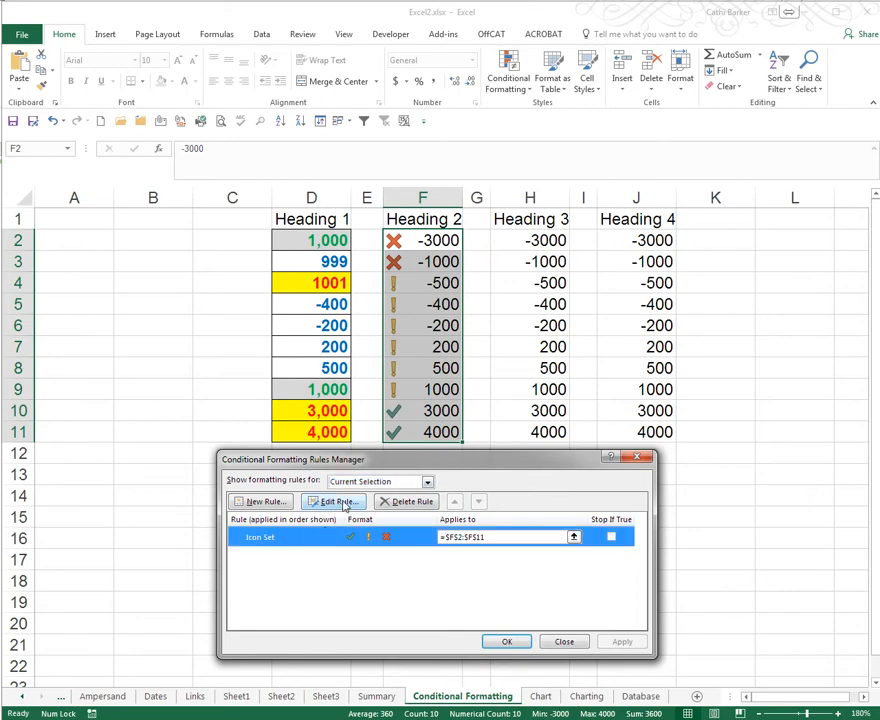
left_click(340, 501)
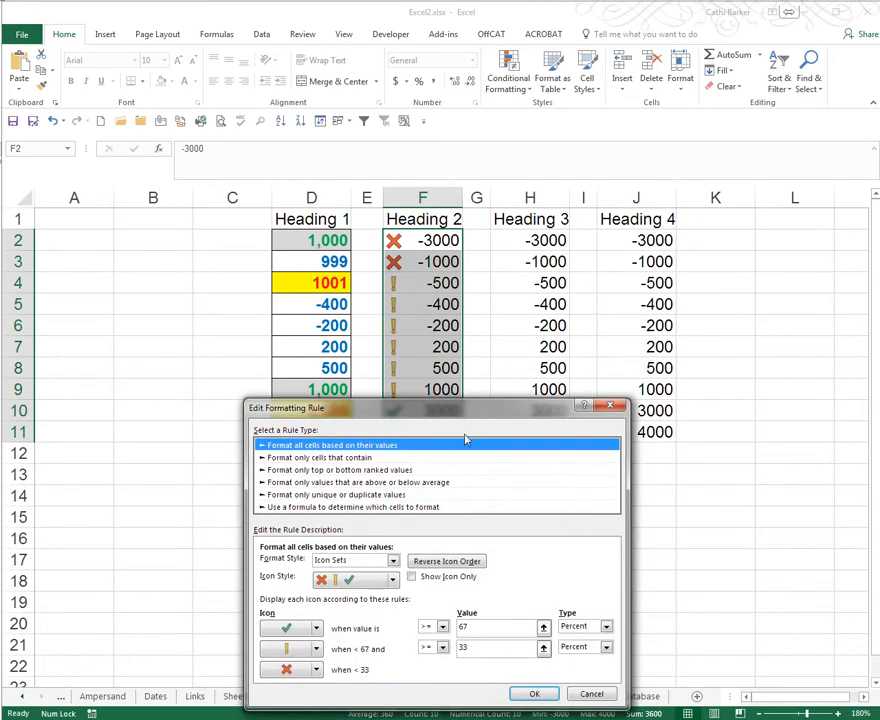
left_click_drag(464, 413, 706, 216)
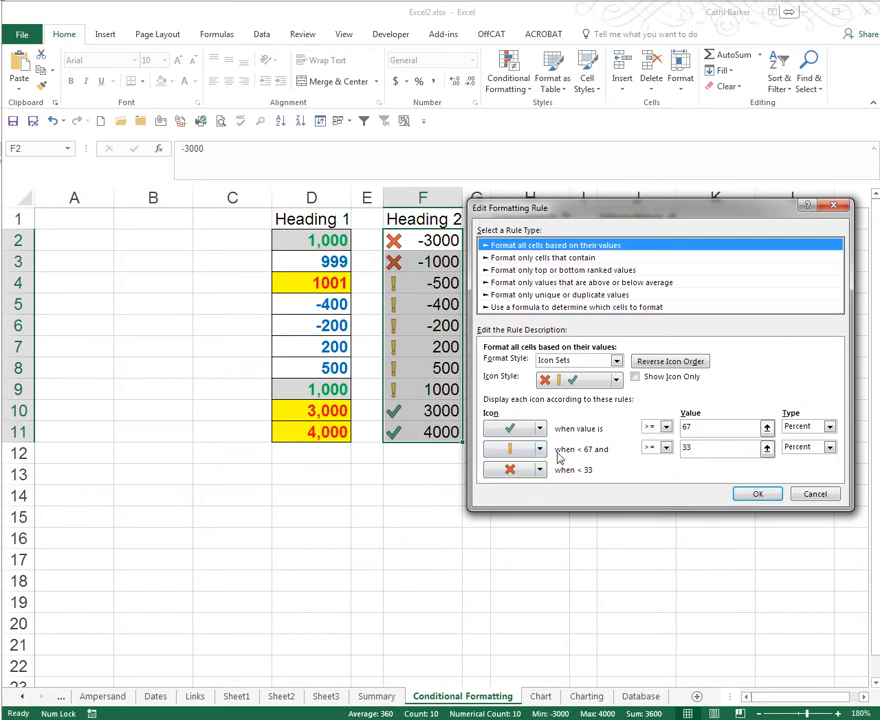
left_click(829, 426)
left_click(826, 440)
left_click(829, 447)
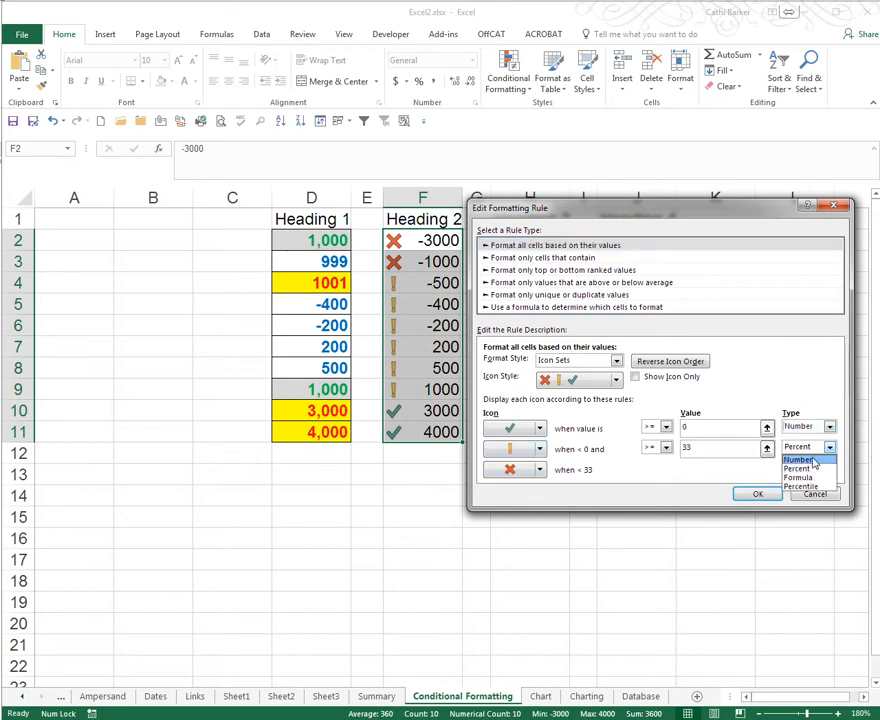
left_click(827, 459)
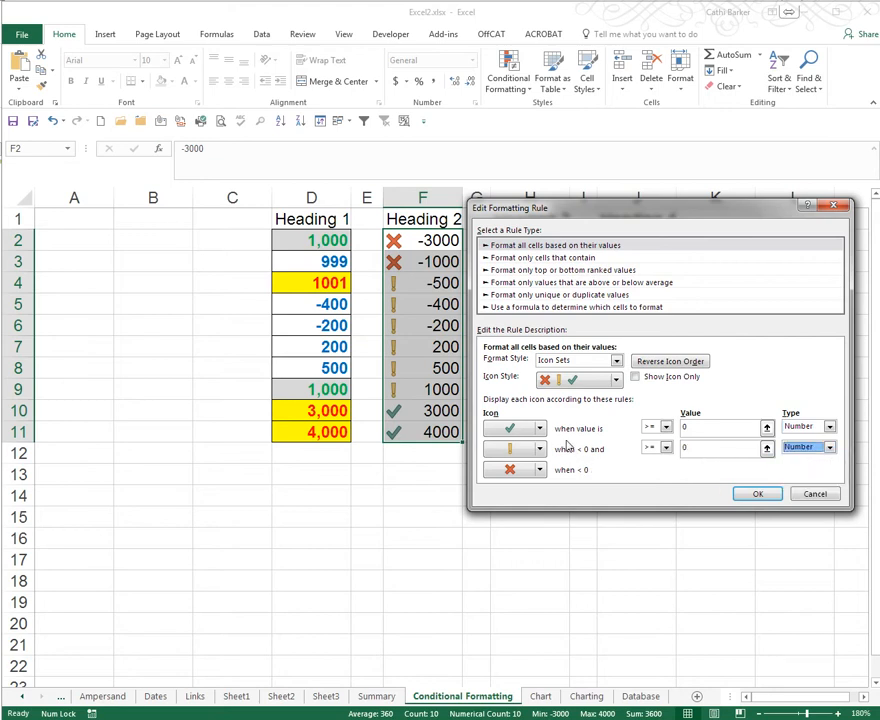
Set the rule's first icon to a red cross for values greater than 1000.
left_click(652, 427)
left_click(650, 448)
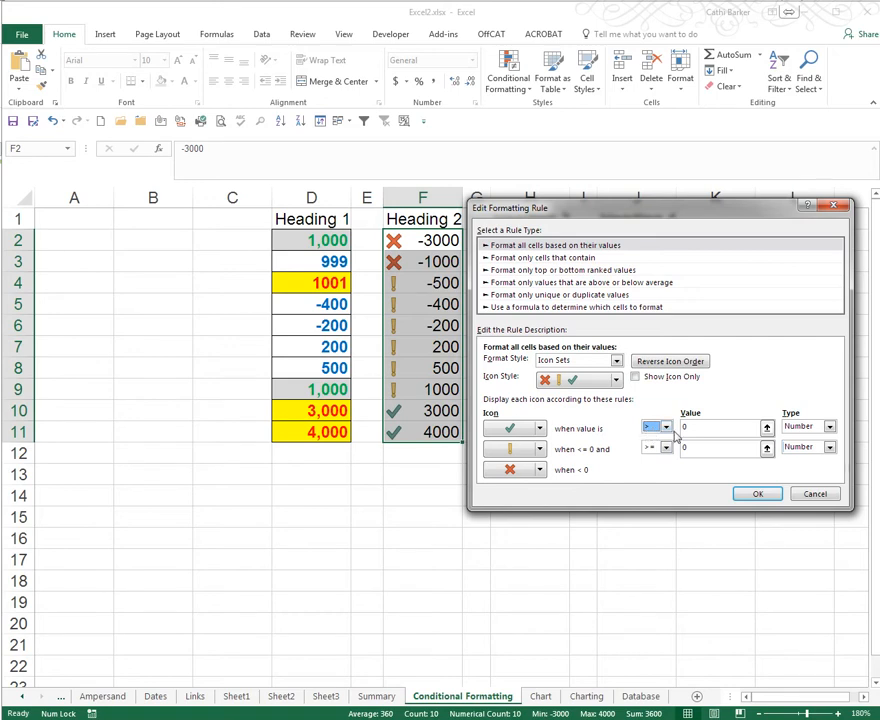
key("Tab")
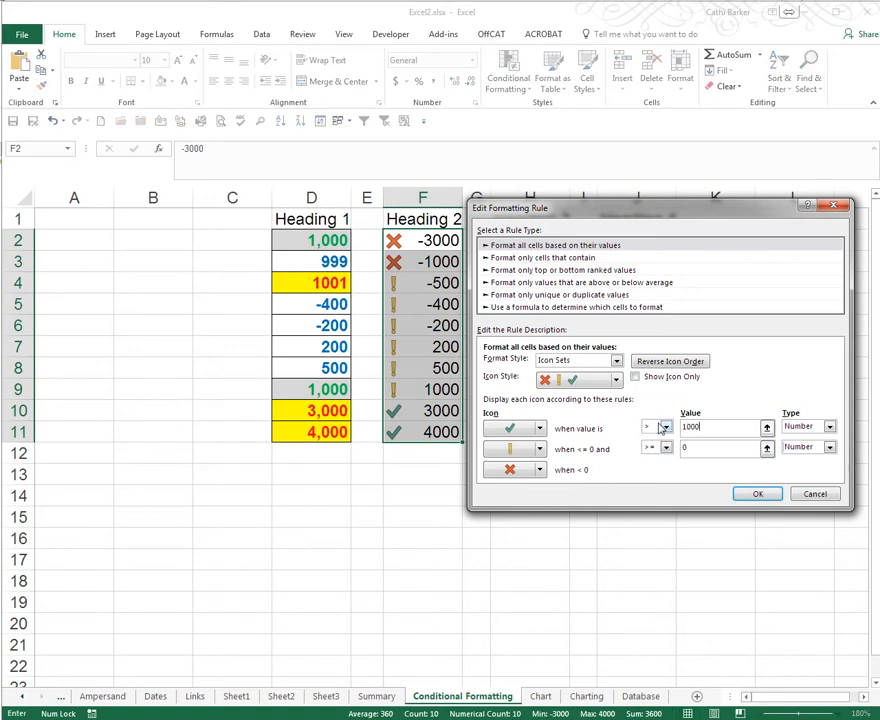
left_click(540, 429)
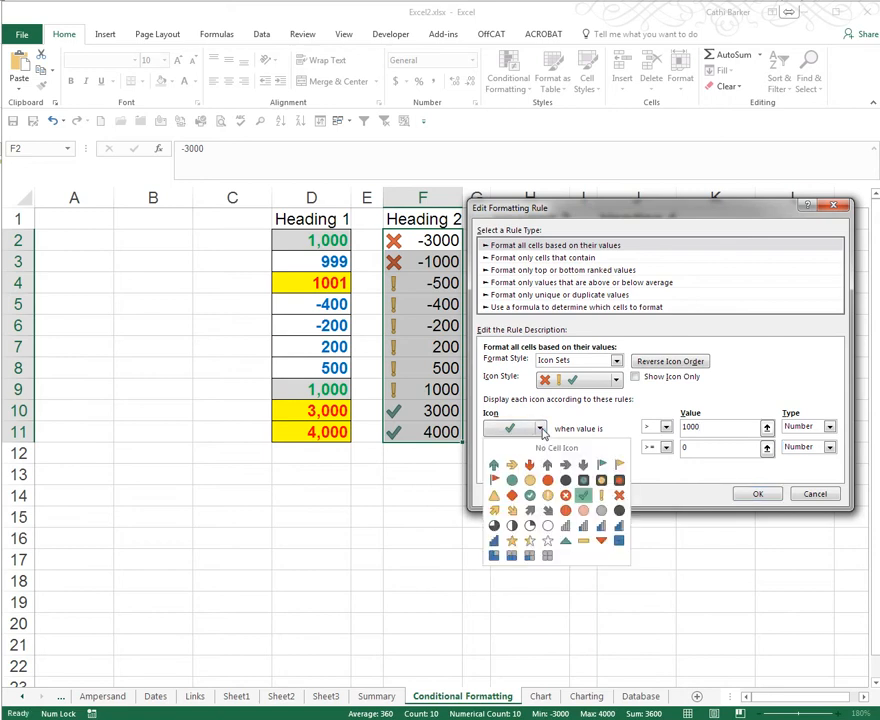
left_click(619, 497)
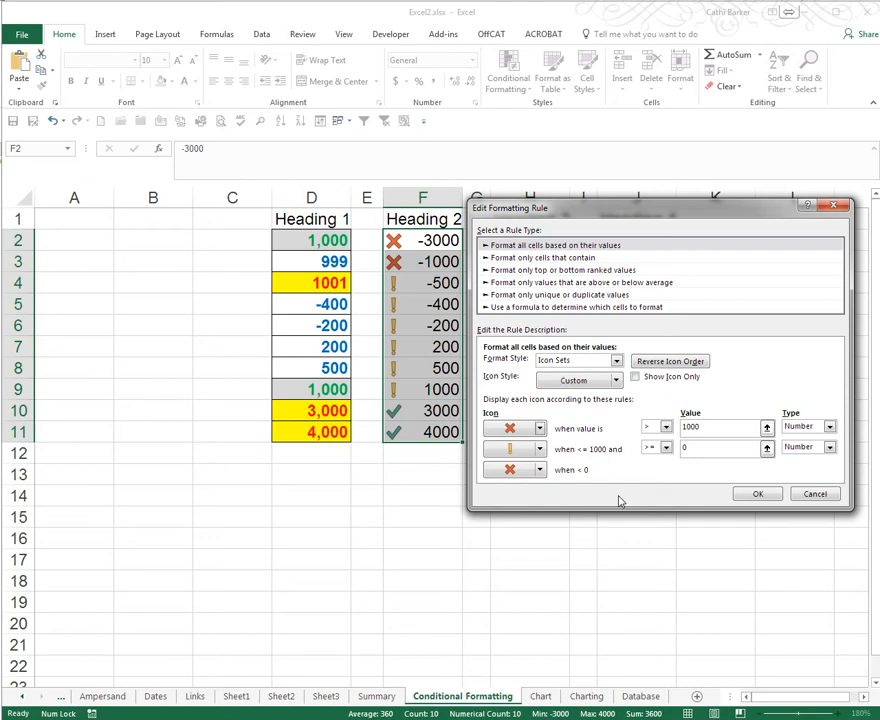
Set the rule's second icon to a yellow circle for values greater than or equal to 1000.
left_click(666, 447)
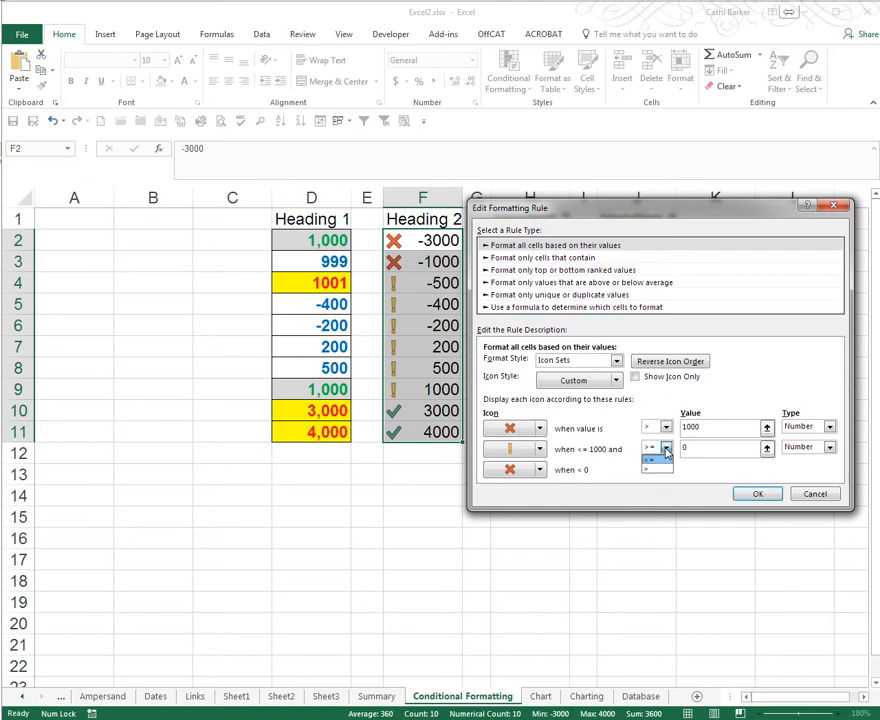
left_click(669, 460)
key("Tab")
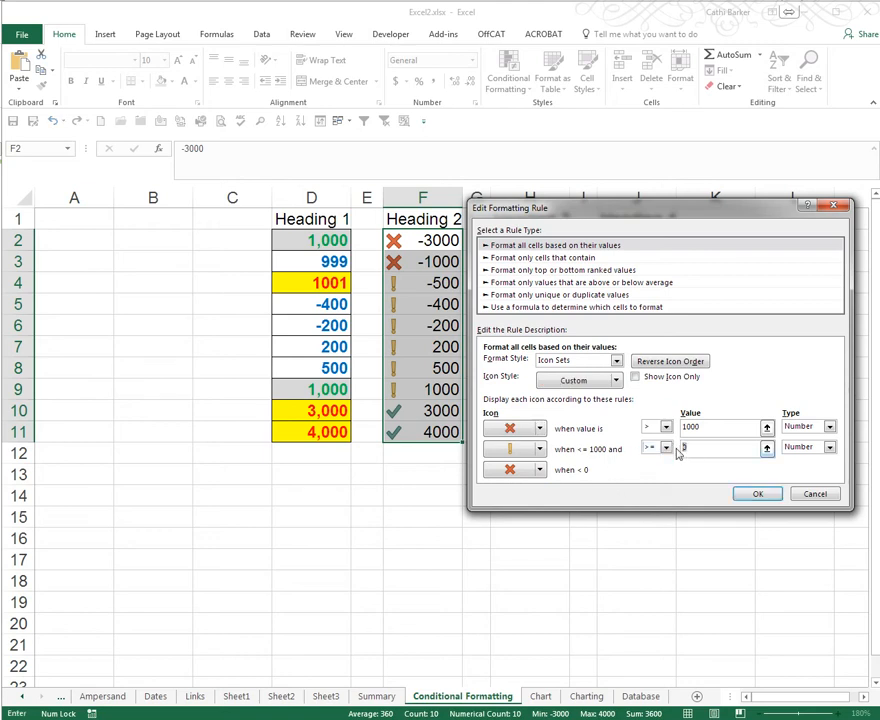
type("1000")
left_click(540, 449)
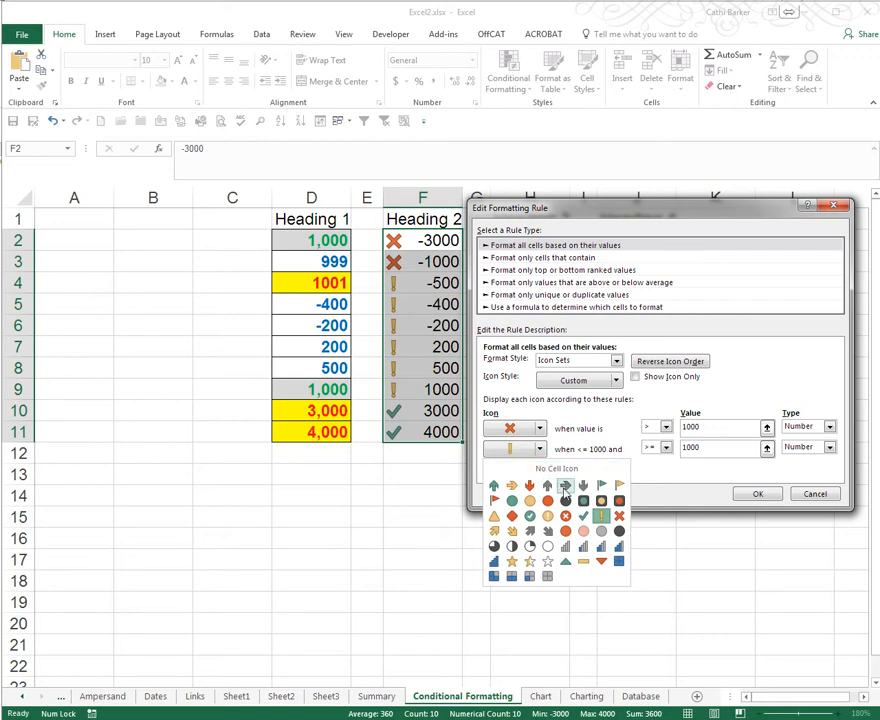
left_click(530, 501)
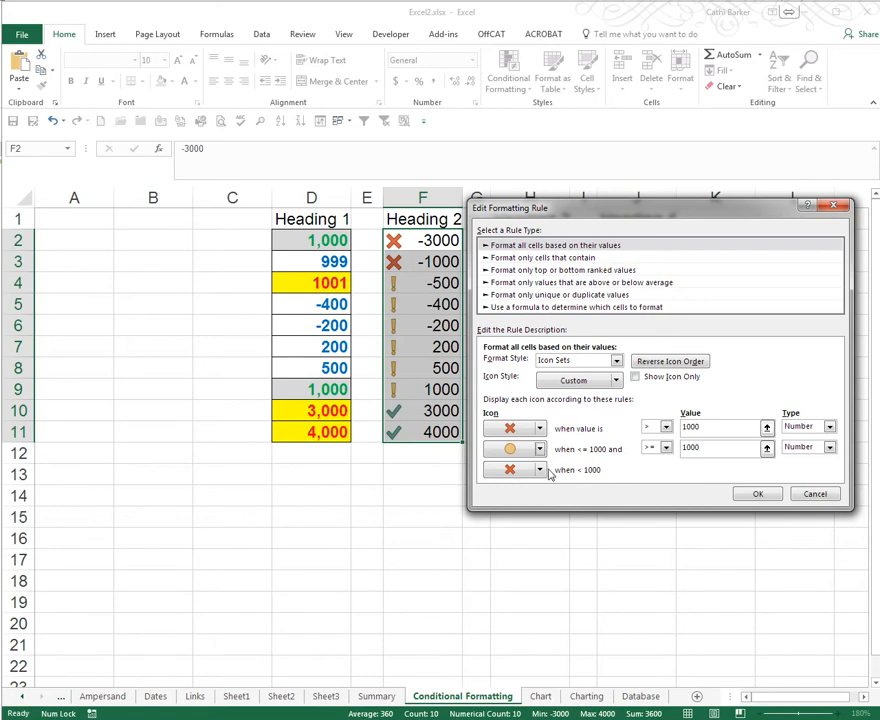
Set the icon for values below 1000 to a green flag and apply the edited rule to F2:F11.
left_click(541, 473)
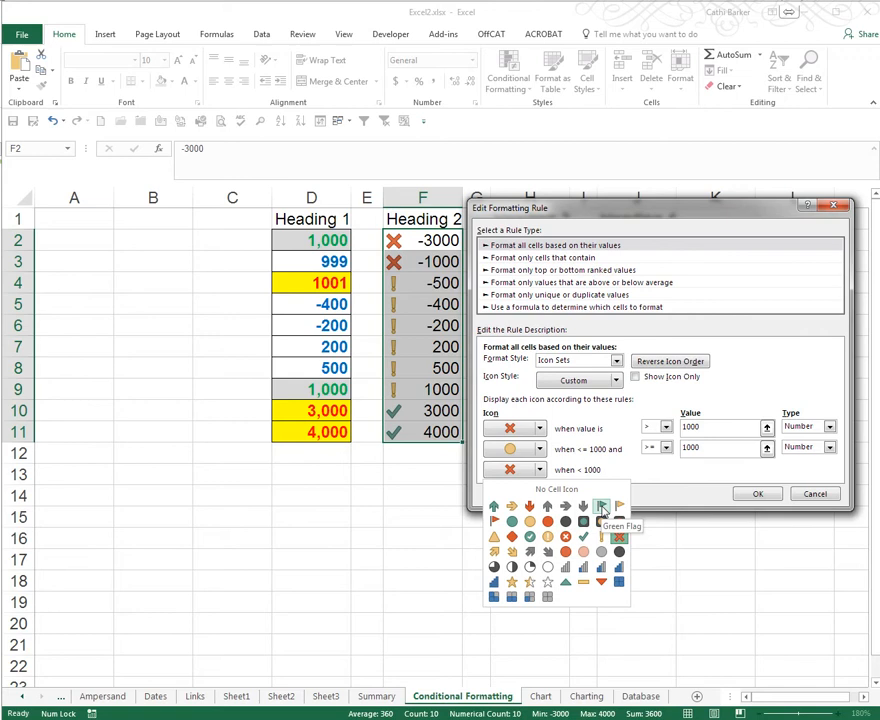
left_click(603, 508)
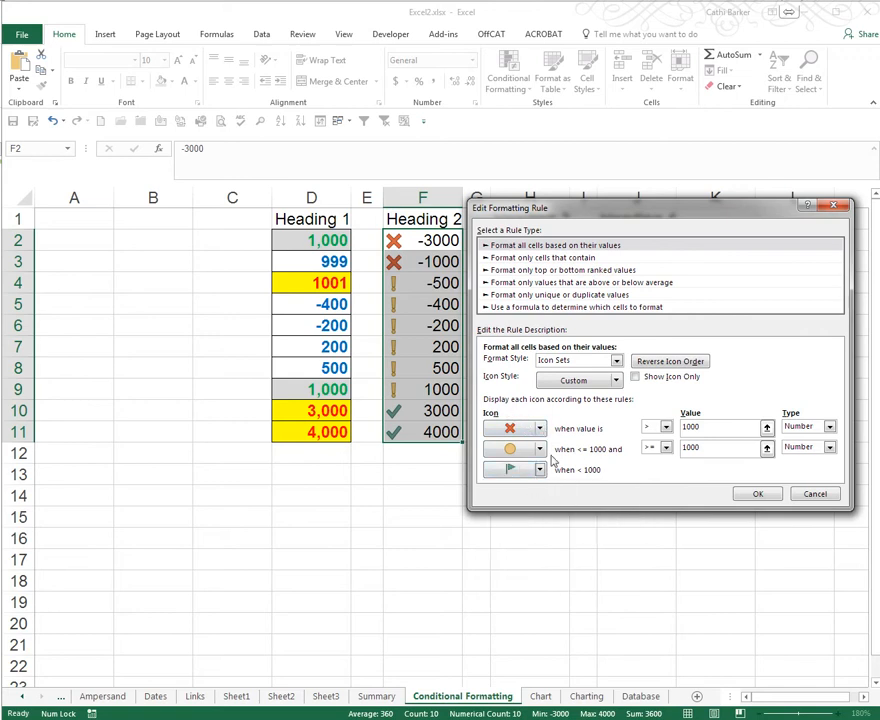
left_click(758, 494)
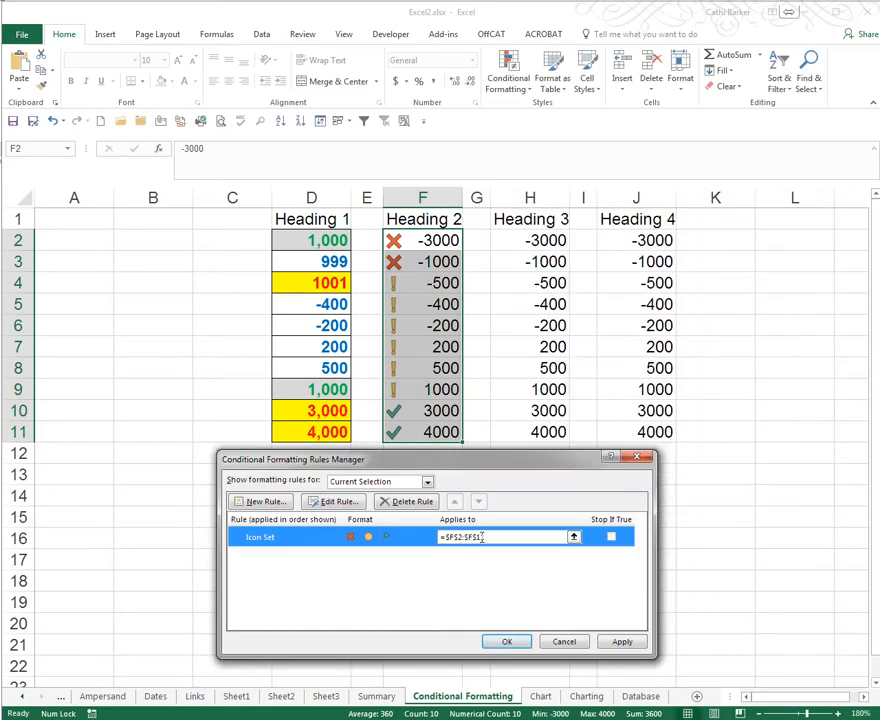
left_click(510, 641)
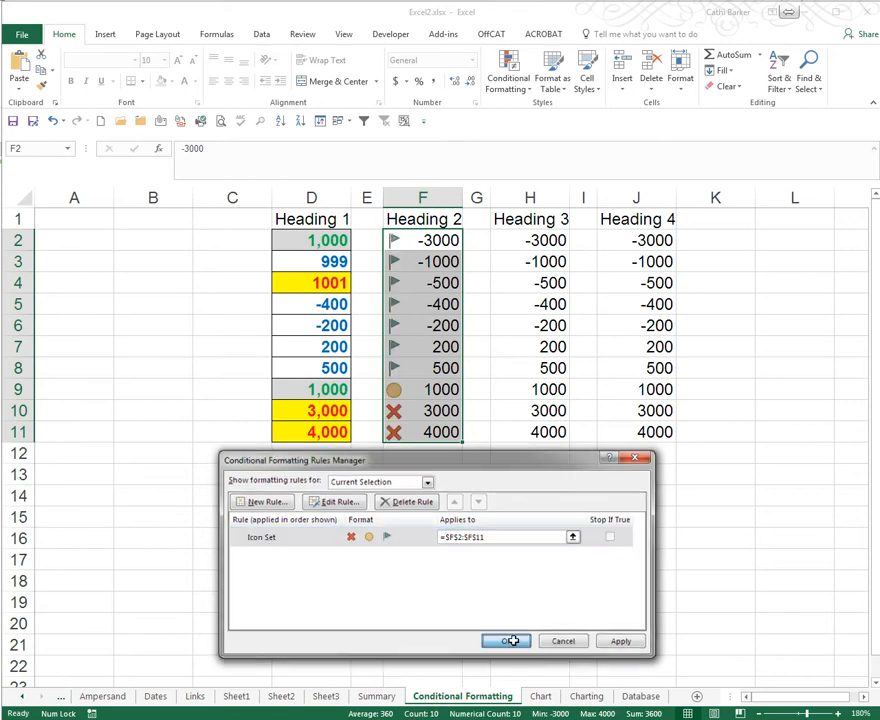
Test the icon rule by entering 1001, 1000 and finally 999 in cell F2.
left_click(453, 240)
type("100")
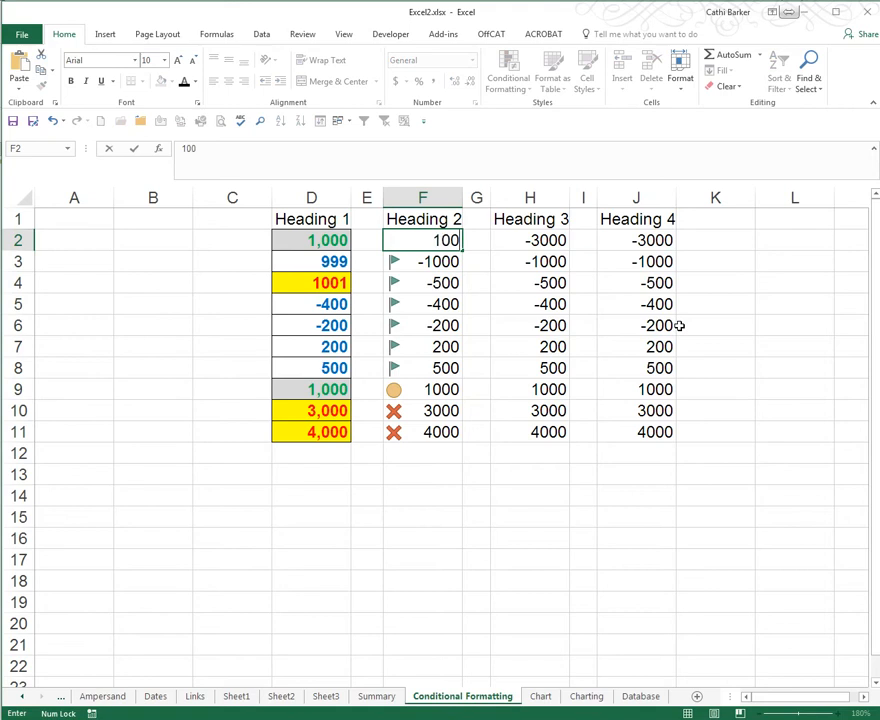
type("1")
key("ctrl+Return")
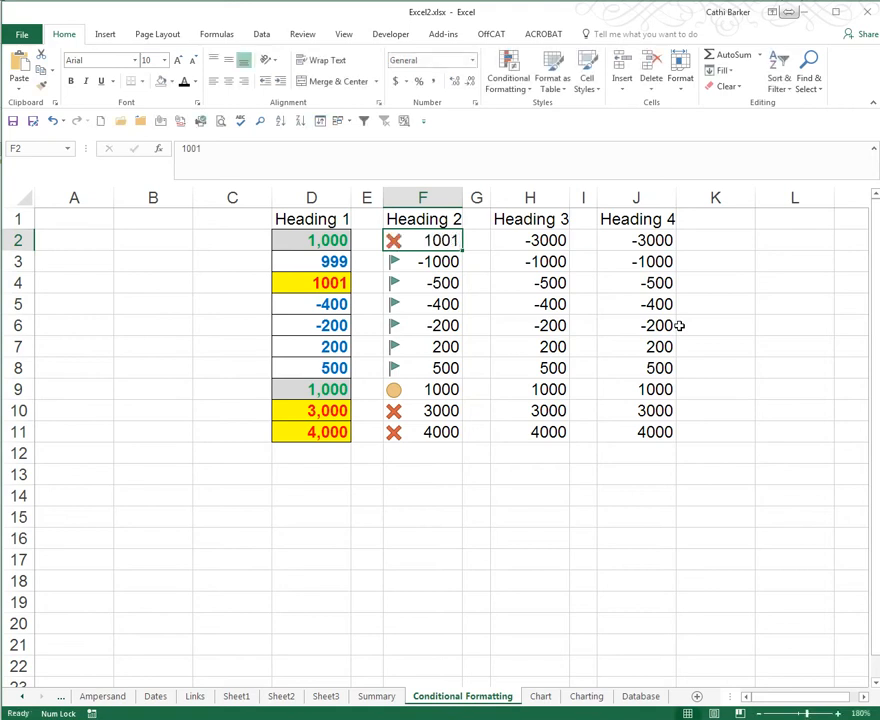
type("1000")
key("ctrl+Return")
type("999")
key("ctrl+Return")
Apply red gradient-fill data bars to the Heading 3 values in H2:H11.
mouse_move(548, 240)
left_mouse_down()
mouse_move(547, 381)
mouse_move(556, 240)
left_mouse_up()
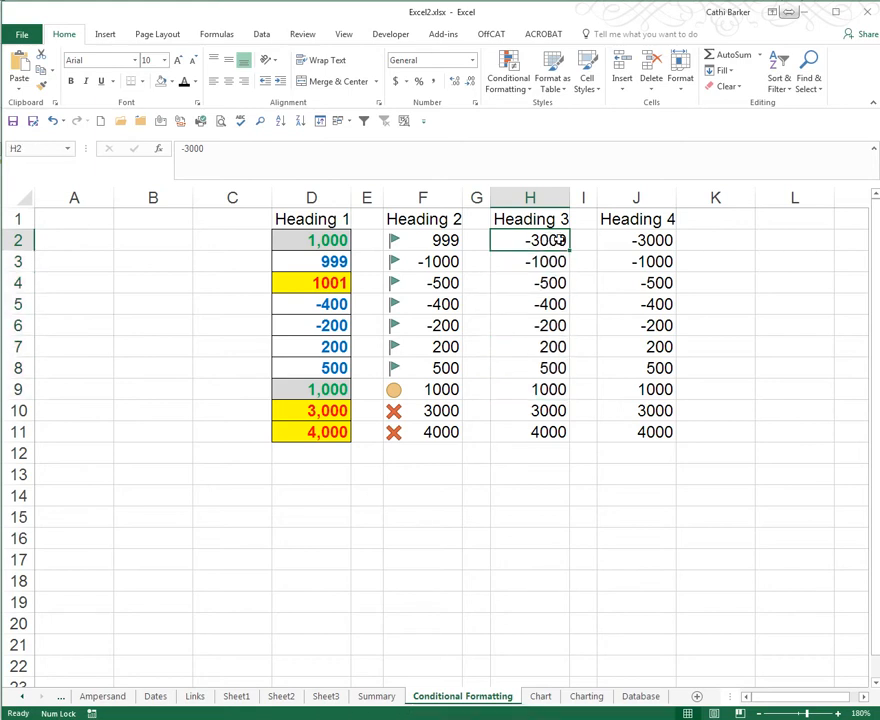
key("ctrl+shift+Down")
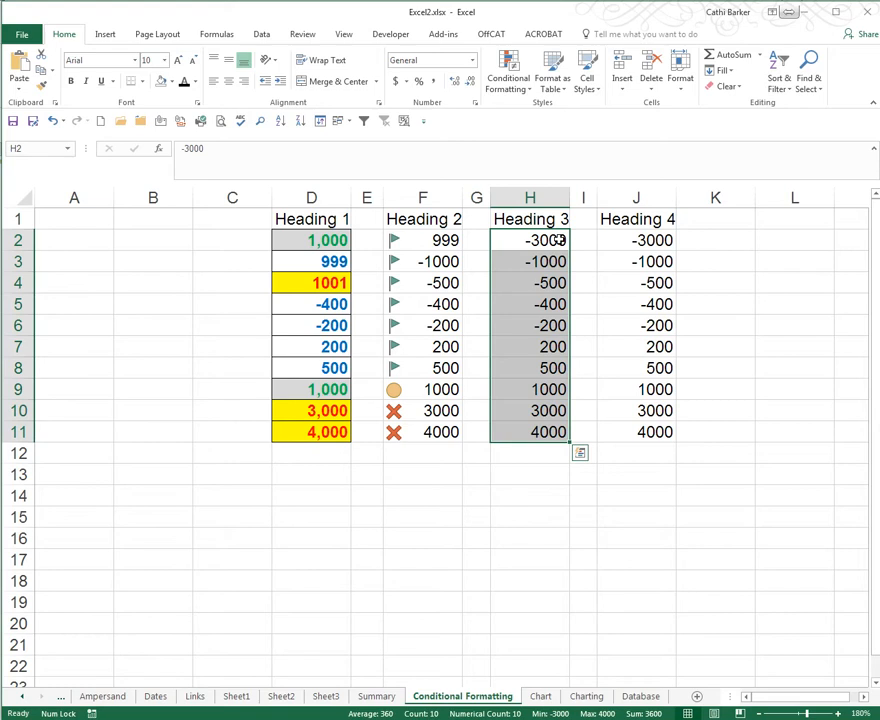
left_click(518, 88)
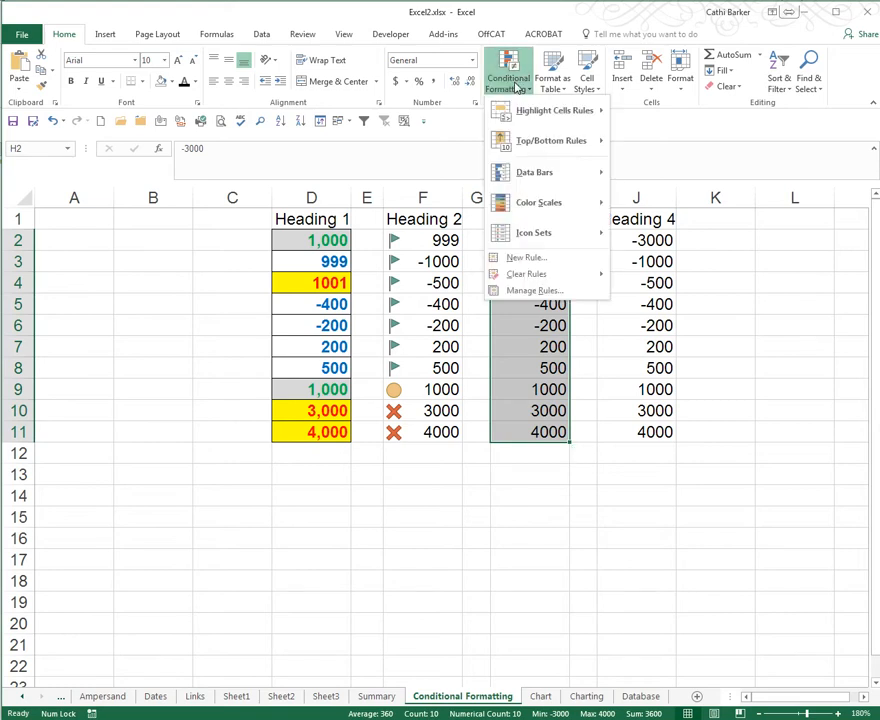
mouse_move(530, 176)
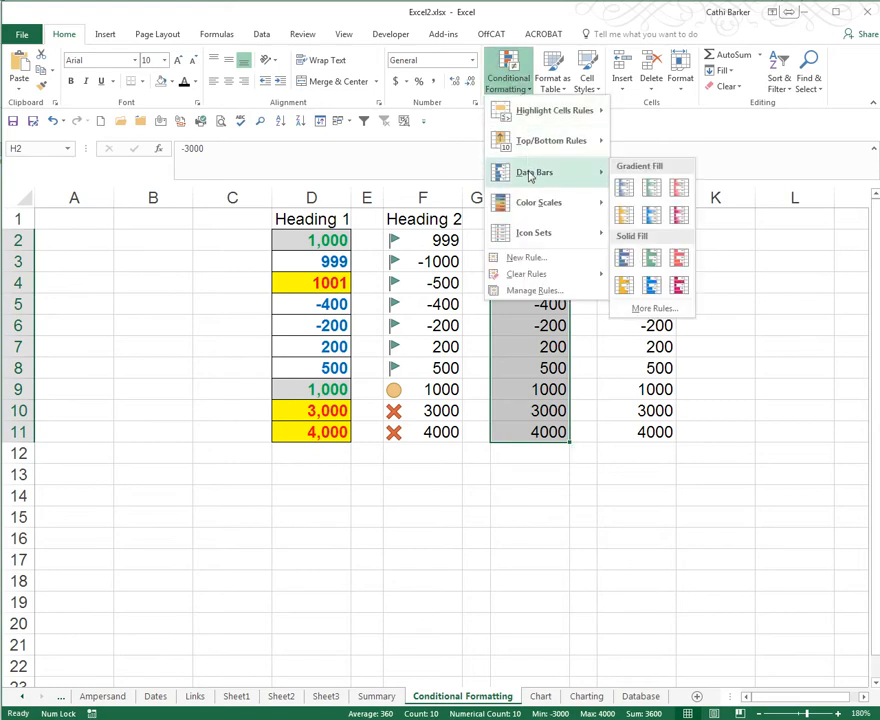
left_click(676, 195)
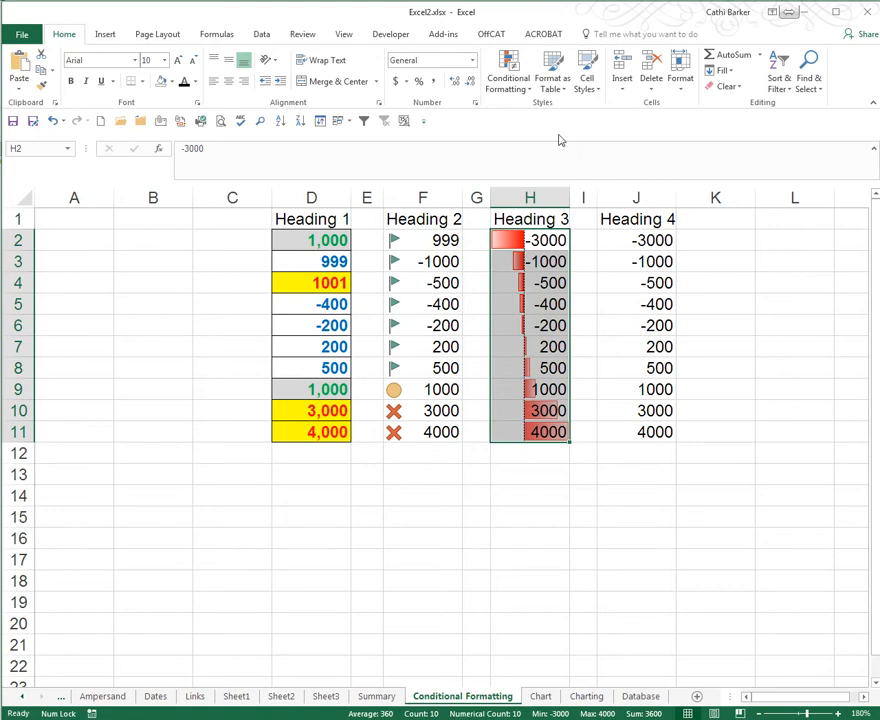
Open the data bar rule for H2:H11 for editing and check its negative value and axis settings.
left_click(515, 88)
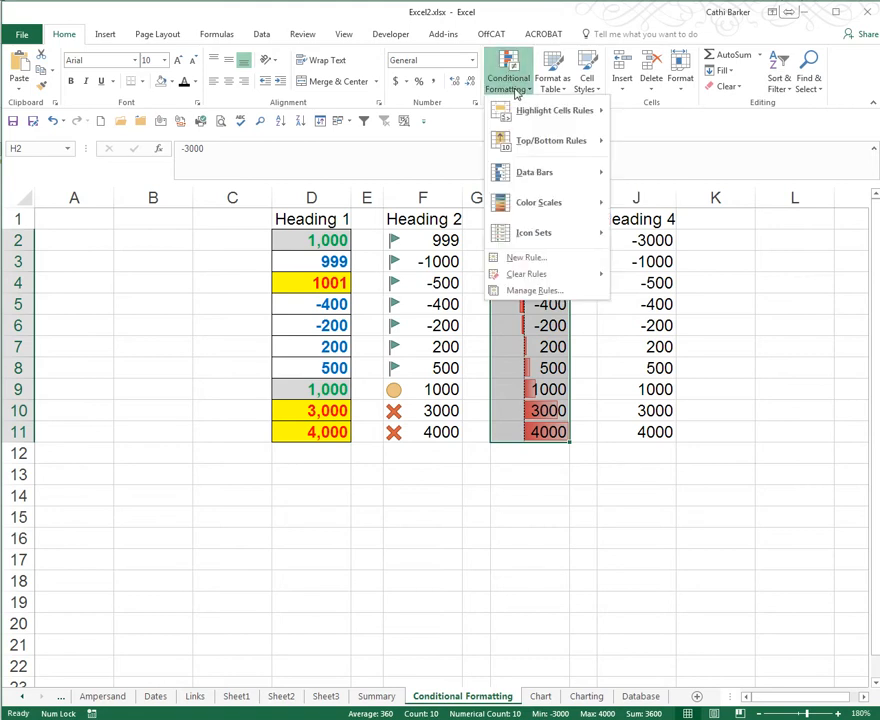
left_click(538, 290)
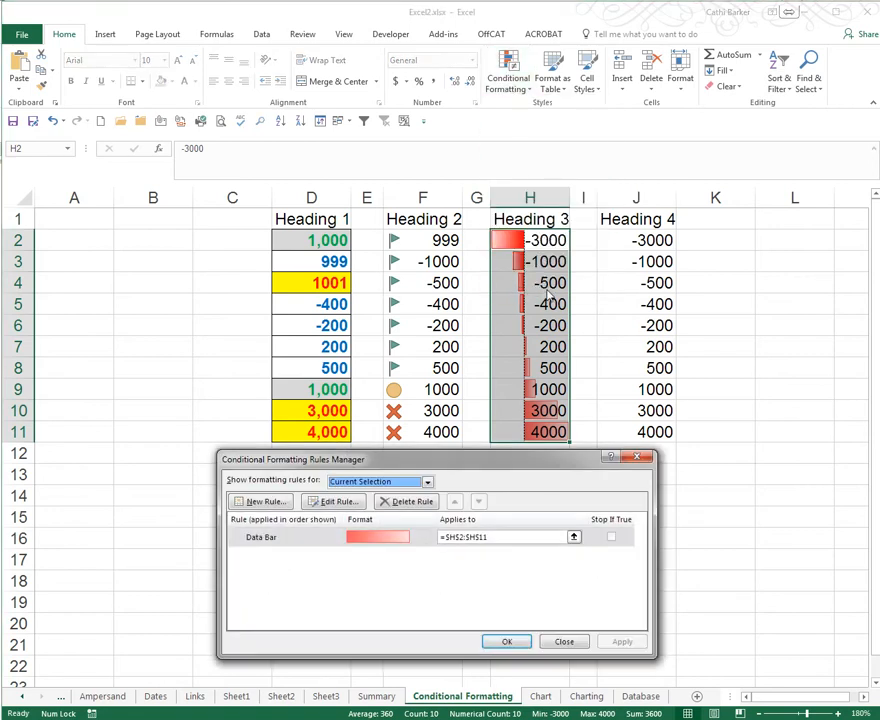
left_click(328, 540)
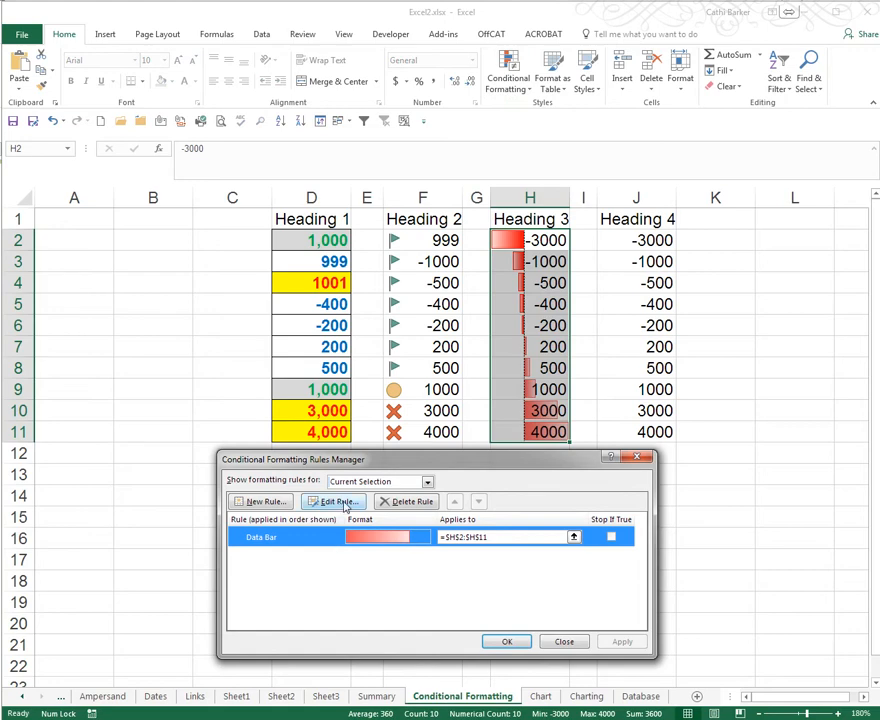
left_click(344, 506)
left_click_drag(404, 390, 269, 175)
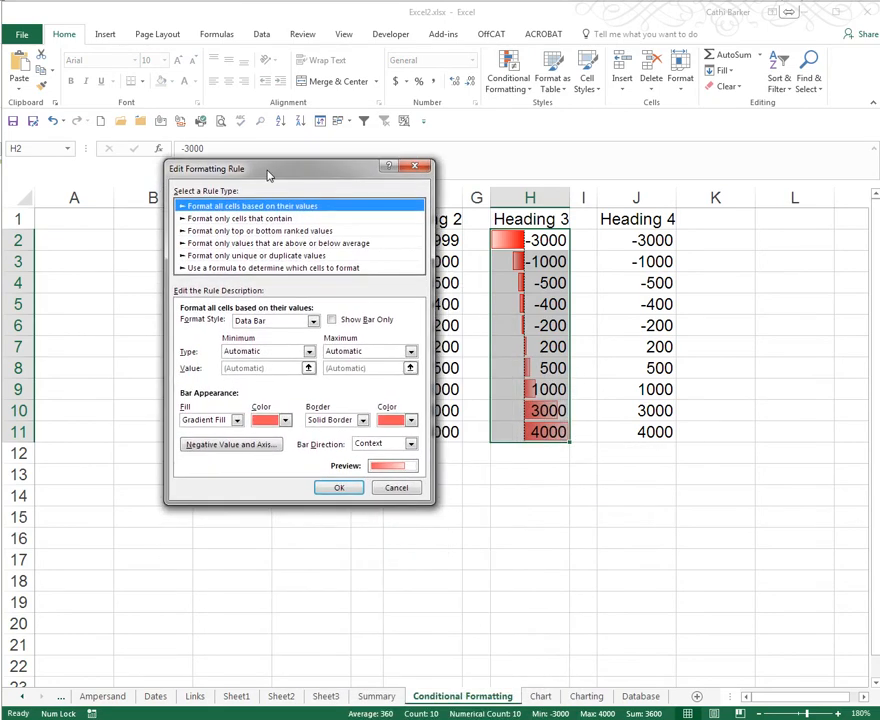
left_click(229, 445)
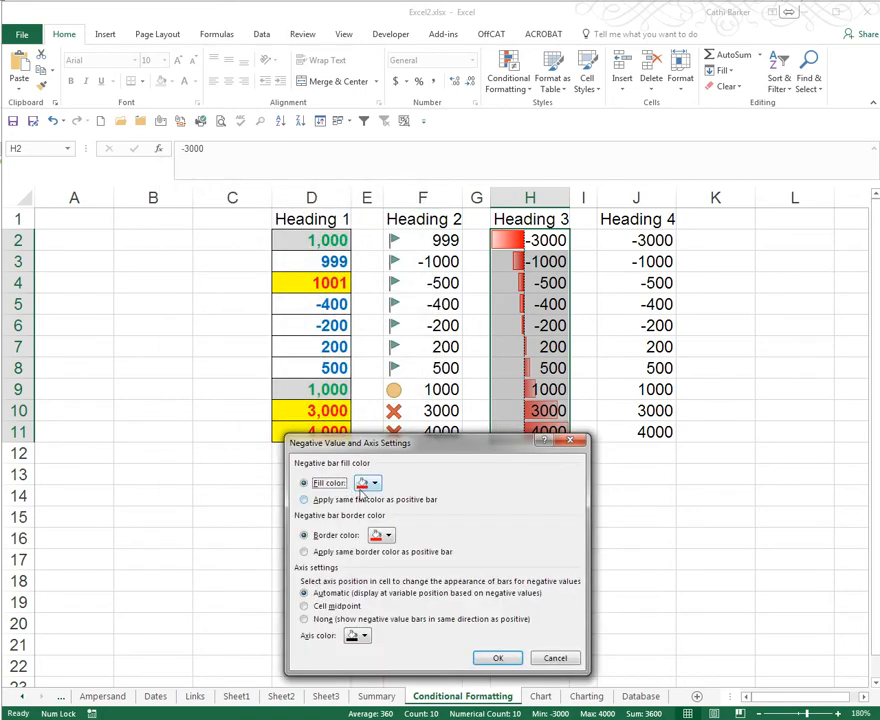
left_click(560, 661)
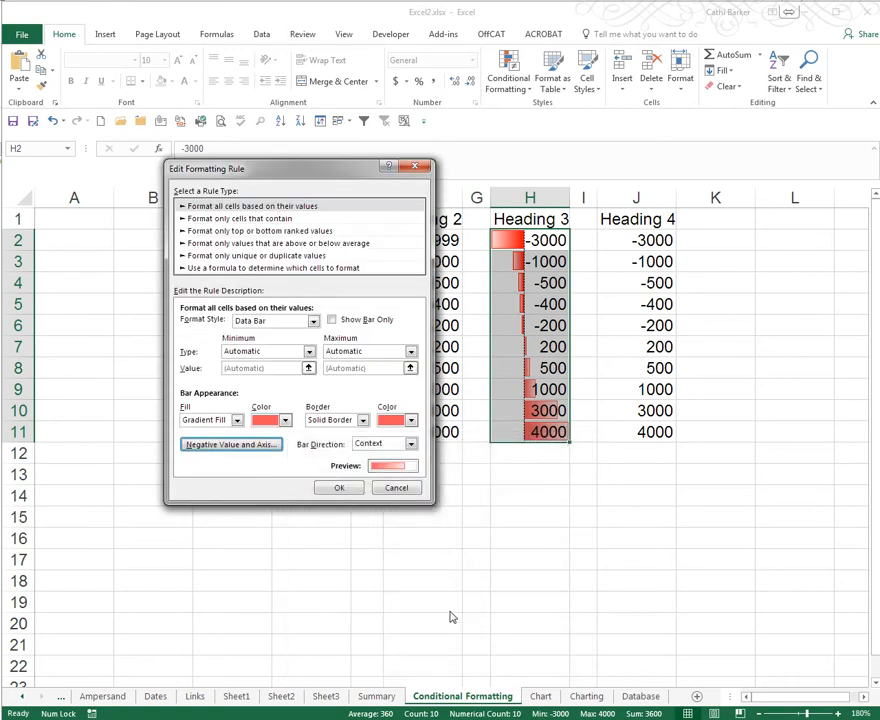
Give the positive data bars a light gray gradient fill and a darker gray solid border, and apply the edited rule to H2:H11.
left_click(285, 420)
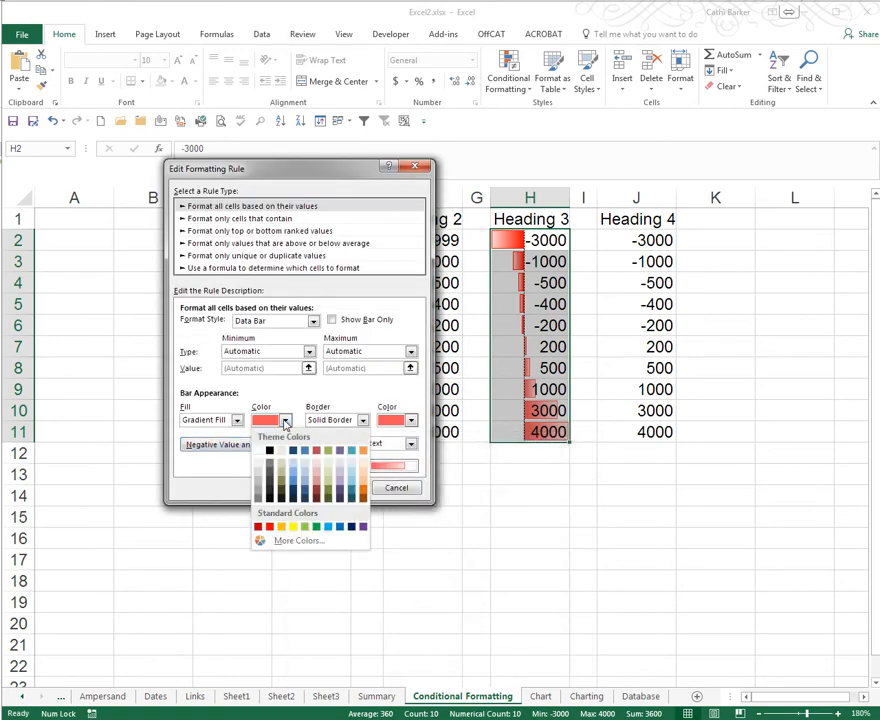
left_click(258, 472)
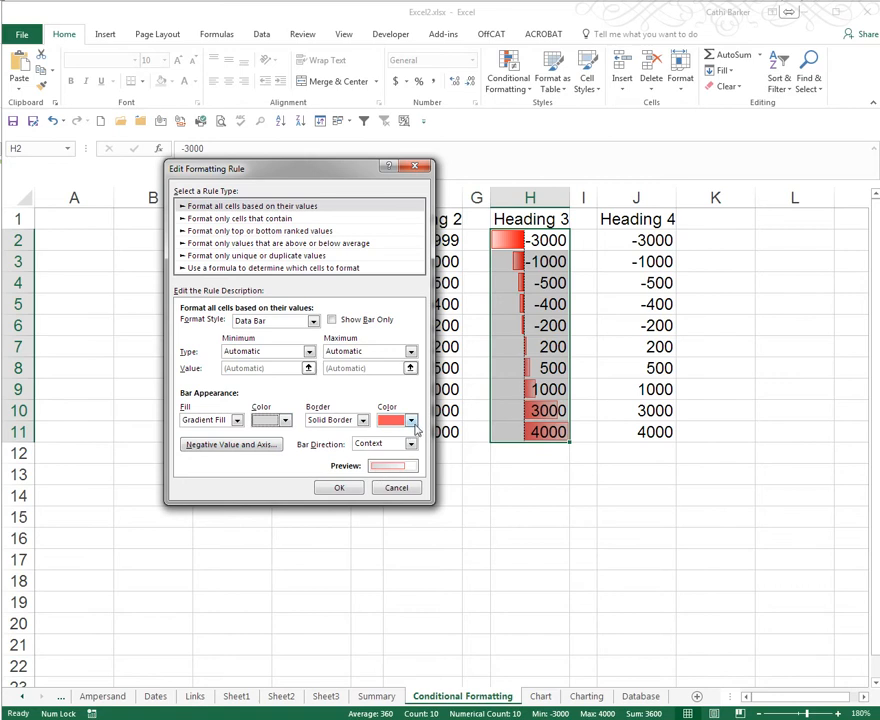
left_click(411, 420)
left_click(386, 466)
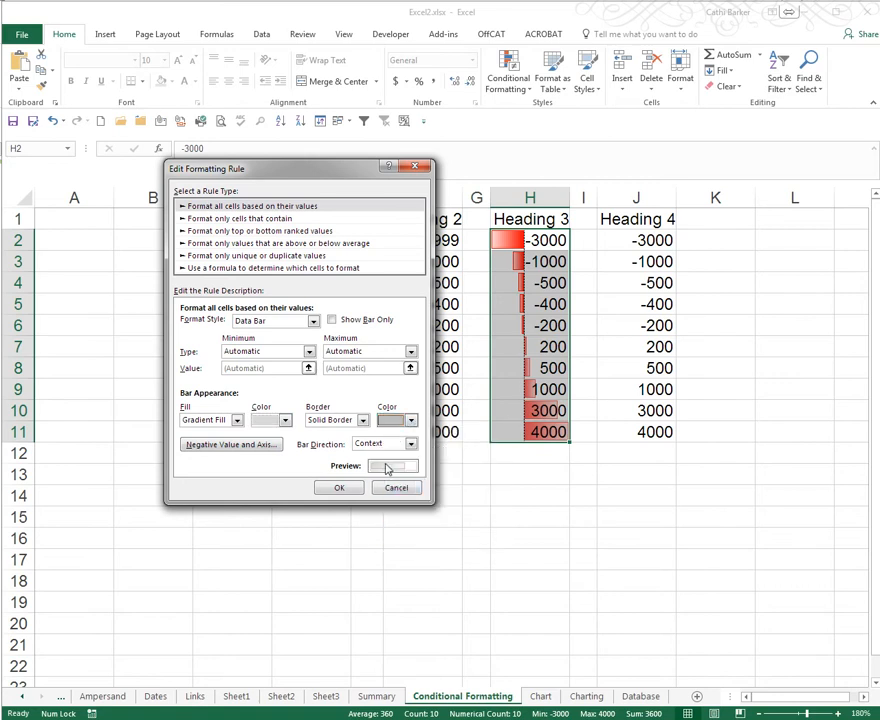
left_click(270, 447)
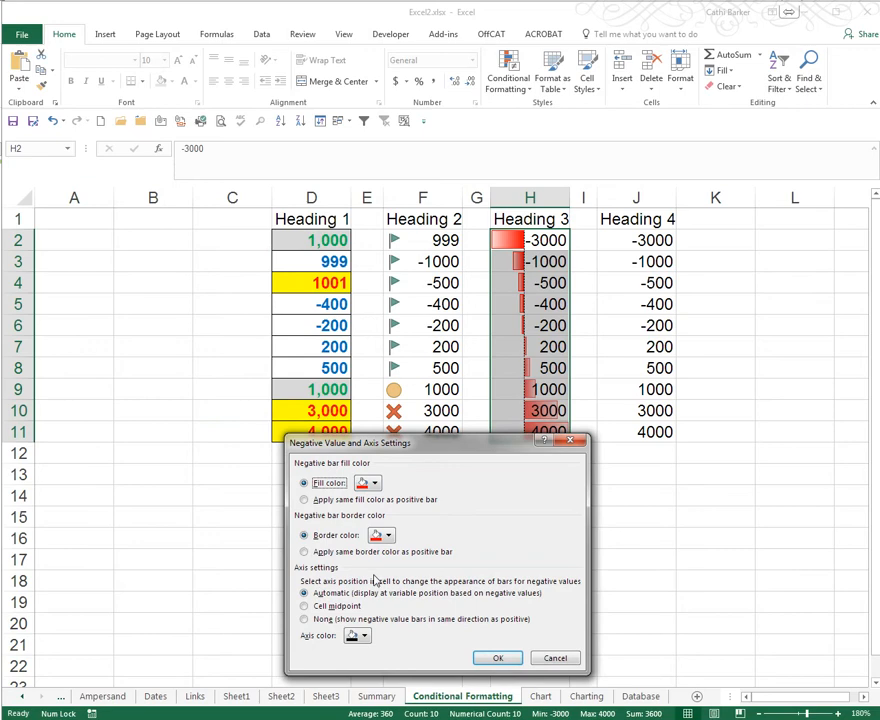
left_click(498, 657)
left_click(340, 488)
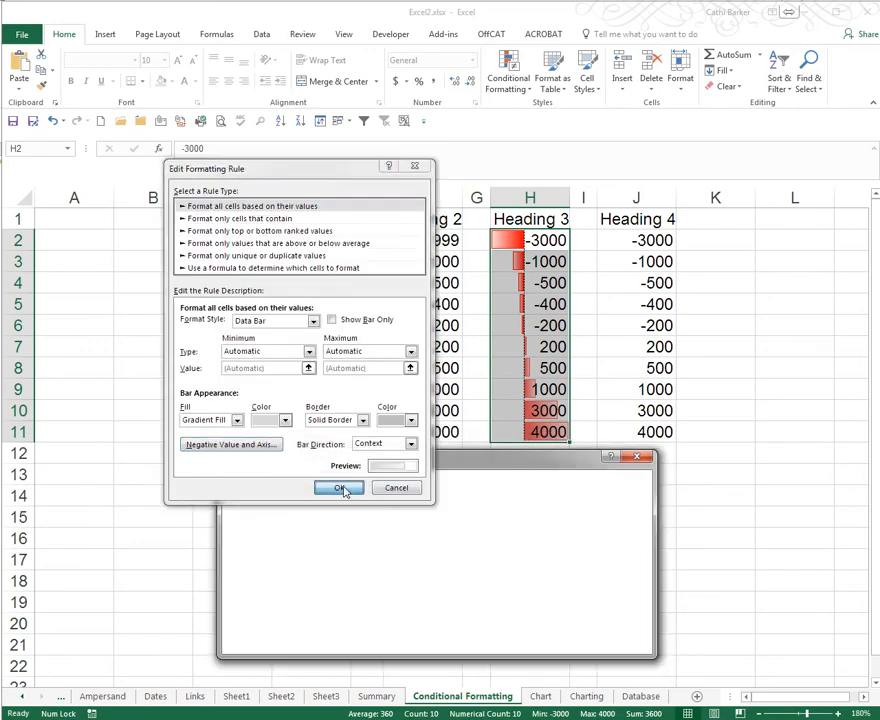
left_click(507, 640)
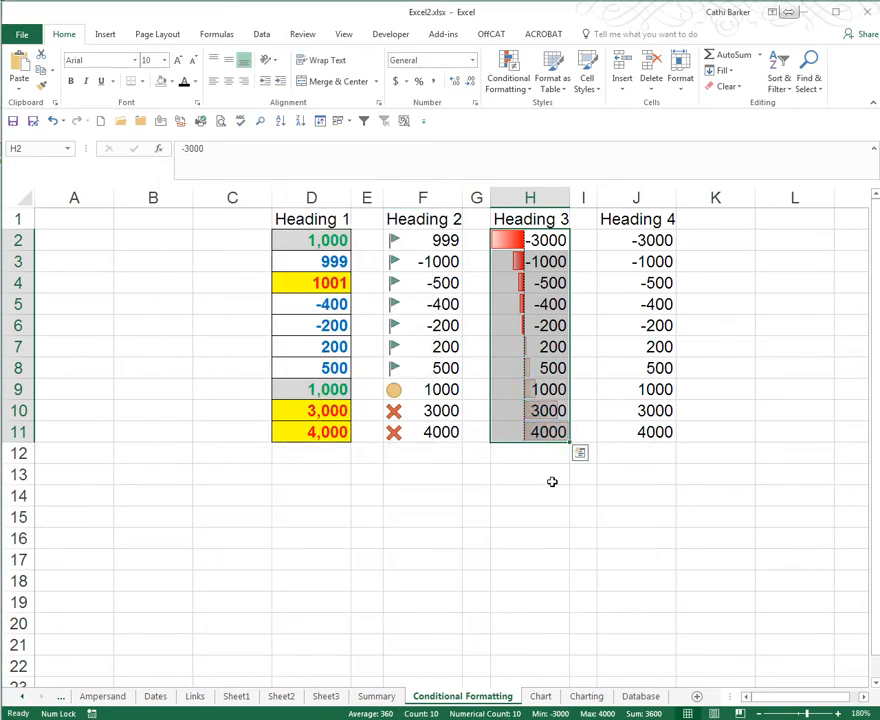
Widen column H and enter 4000 in cell H5 to test the data bars with a positive value.
left_click(546, 410)
left_click_drag(569, 198, 620, 198)
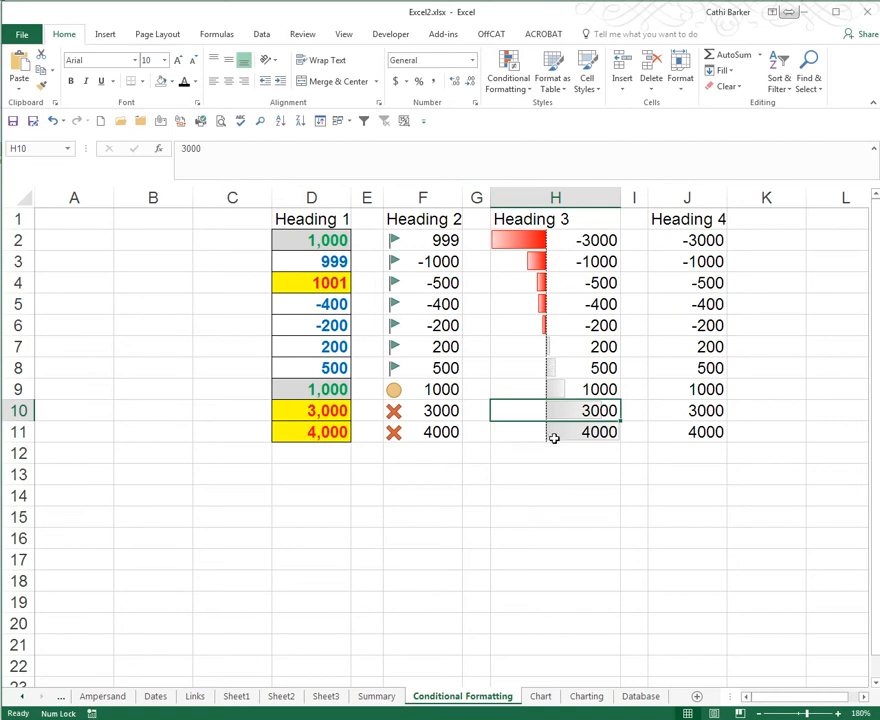
left_click(538, 307)
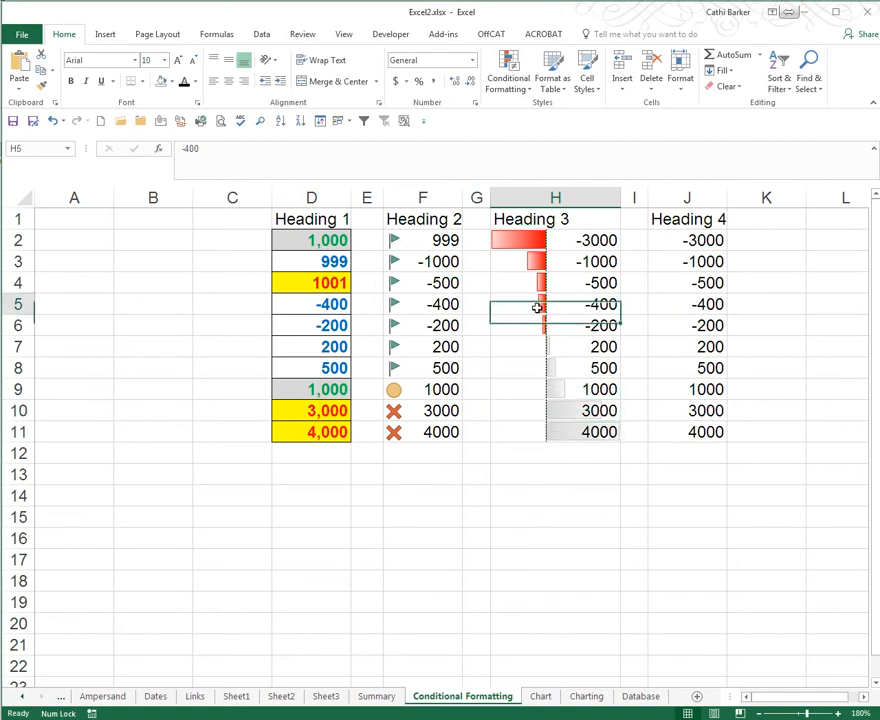
type("4000")
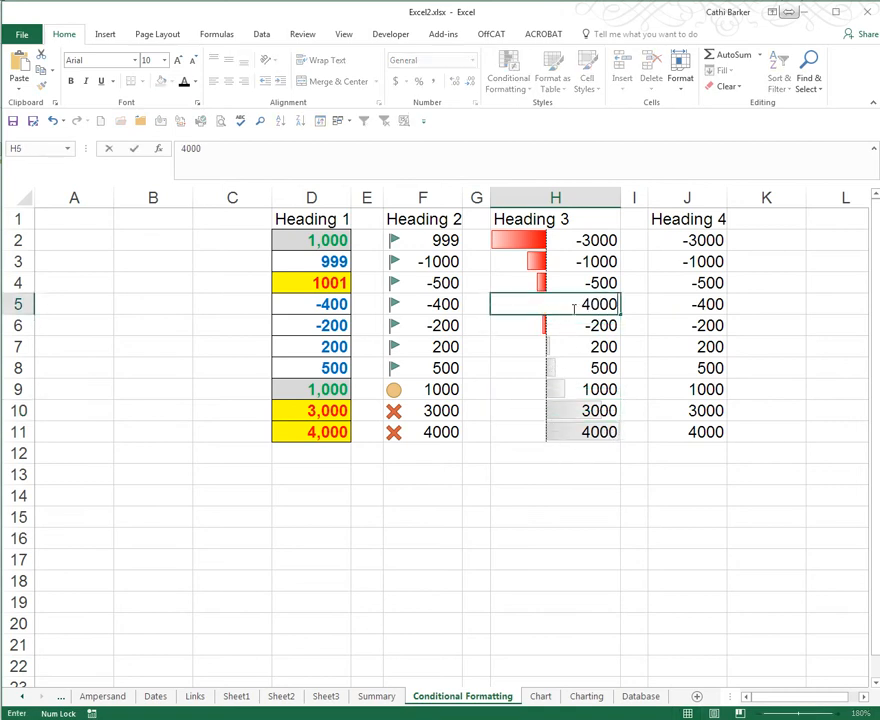
key("ctrl+Return")
Test the negative data bars by entering -2000 in cell H9 and -1000 in cell H11.
key("Down")
key("Down")
key("Down")
key("Down")
key("Down")
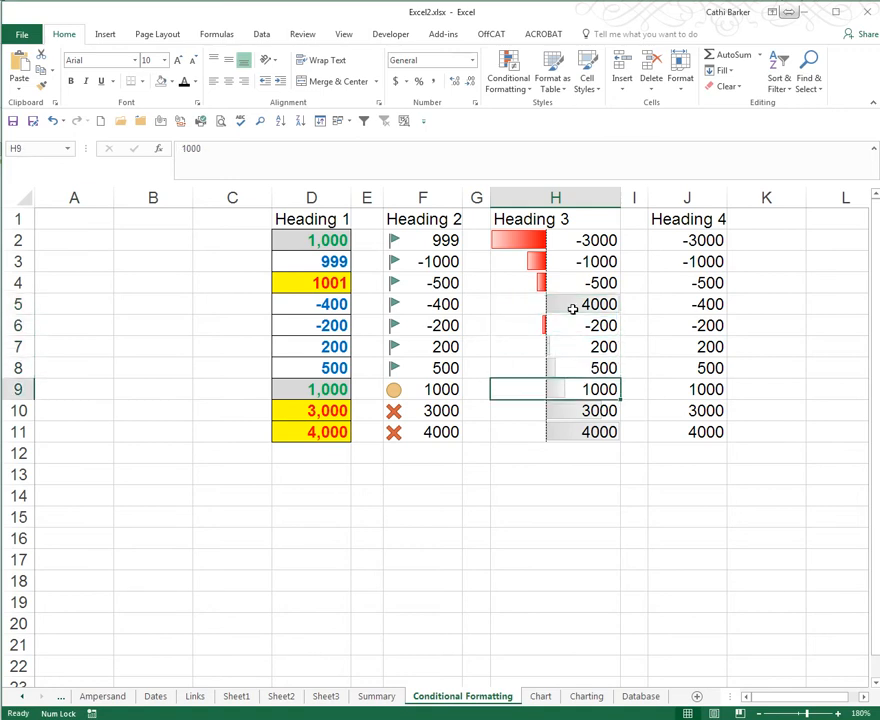
key("Up")
type("-20000")
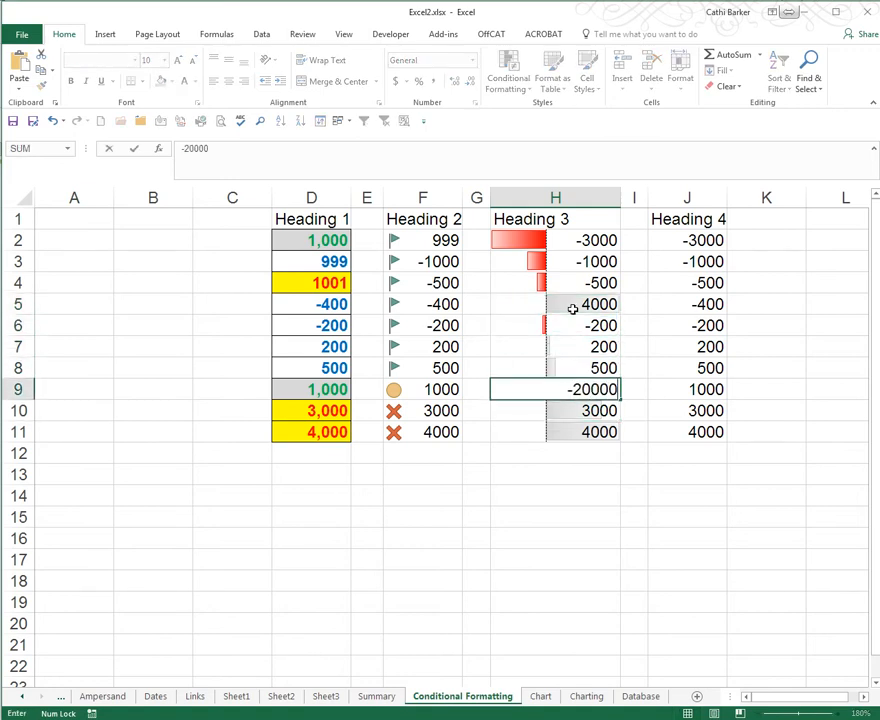
key("BackSpace")
key("ctrl+Return")
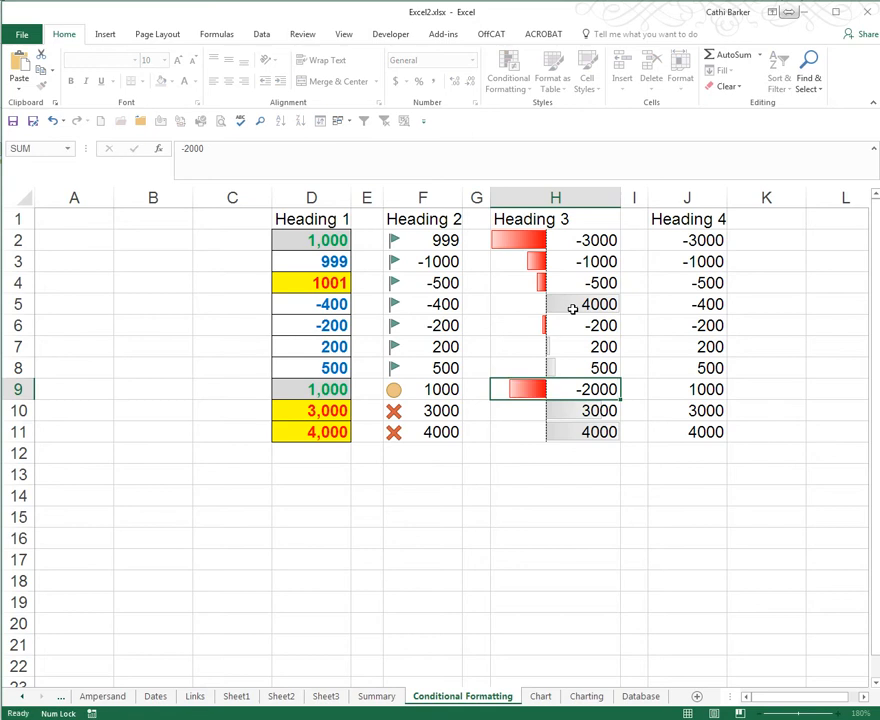
key("Down")
key("Down")
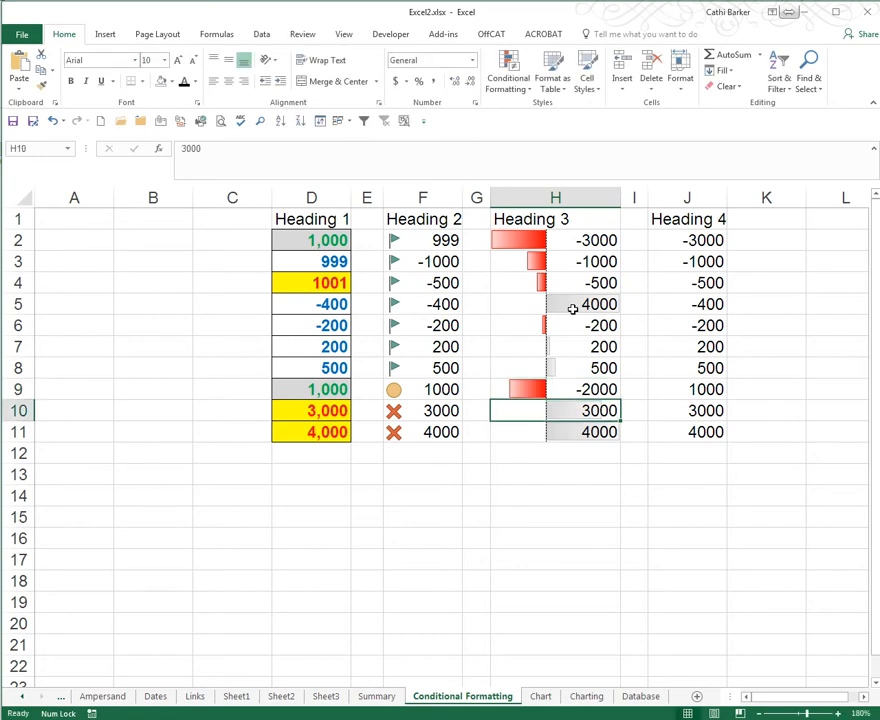
type("-1000")
key("ctrl+Return")
Enter 2000 in cell H3 and make column H slightly narrower.
key("Up")
key("Up")
key("Up")
key("Up")
key("Up")
key("Up")
key("Up")
key("Up")
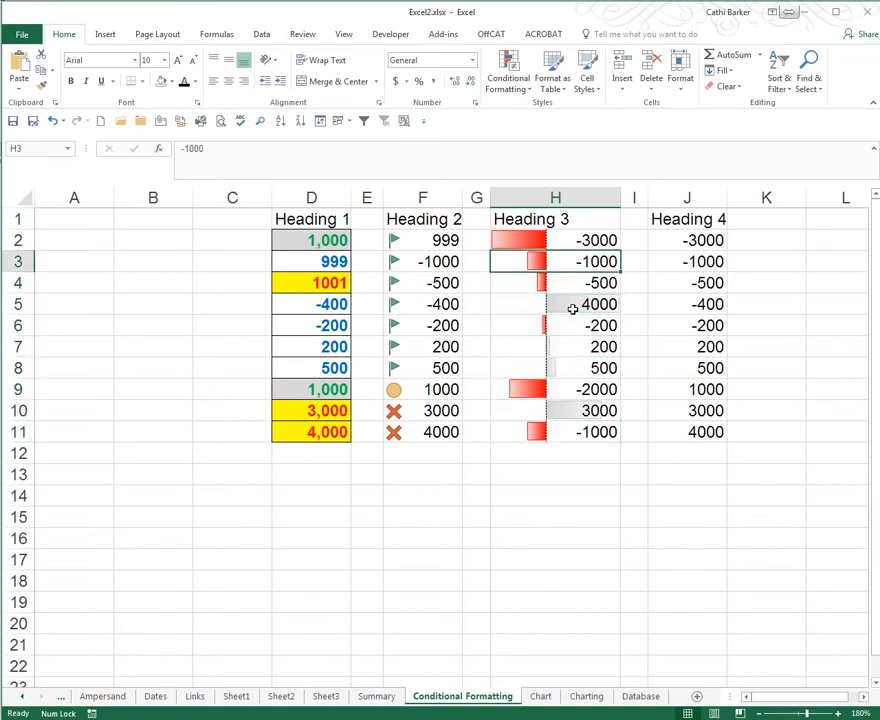
type("2000")
key("ctrl+Return")
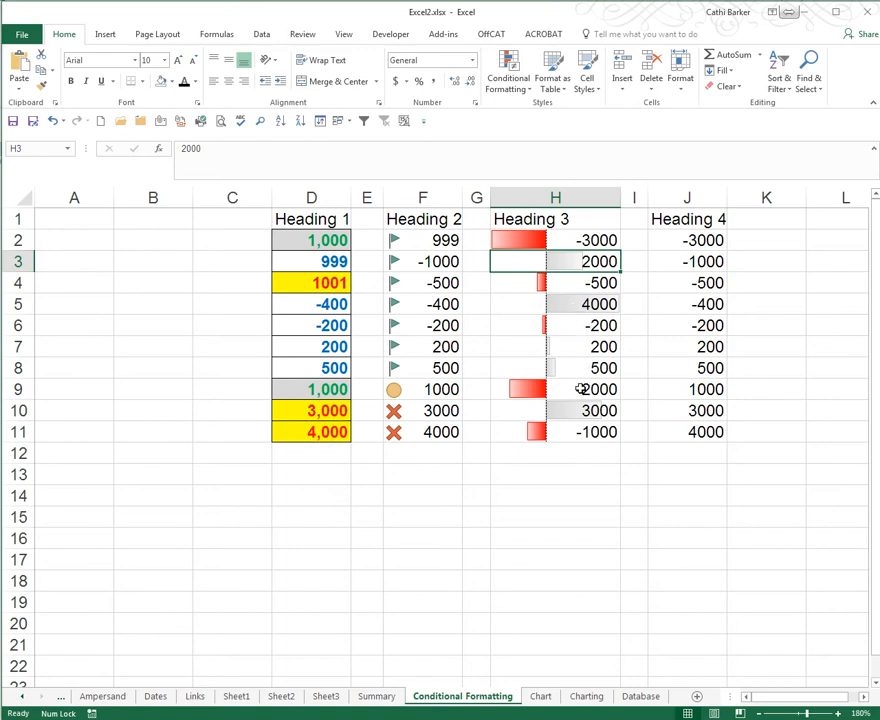
left_click_drag(621, 196, 603, 196)
Apply the Red - White - Blue color scale to the Heading 4 values in J2:J11.
left_click(678, 242)
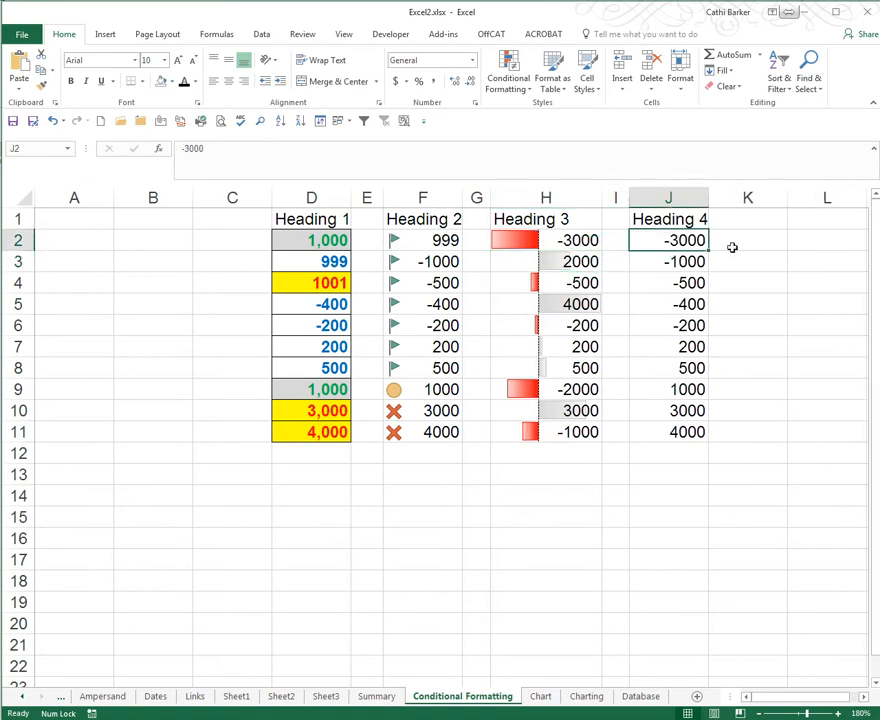
key("ctrl+shift+Down")
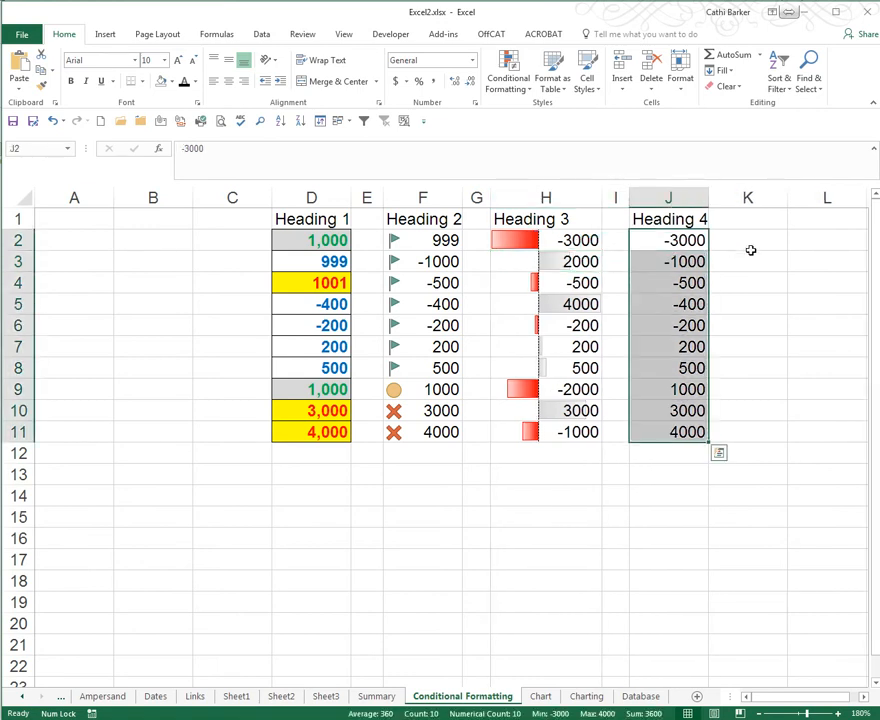
left_click(525, 82)
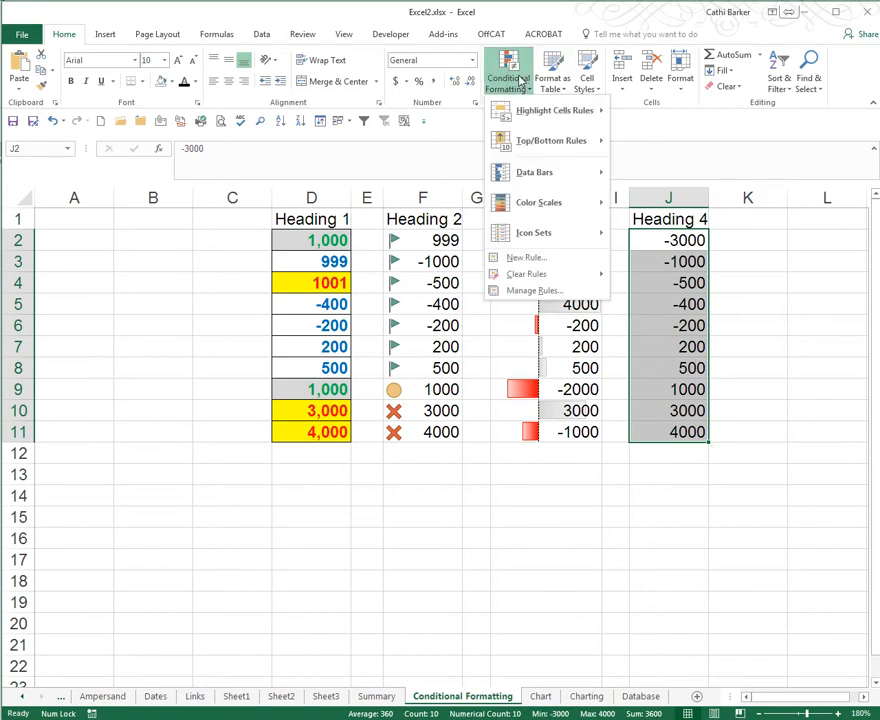
mouse_move(536, 205)
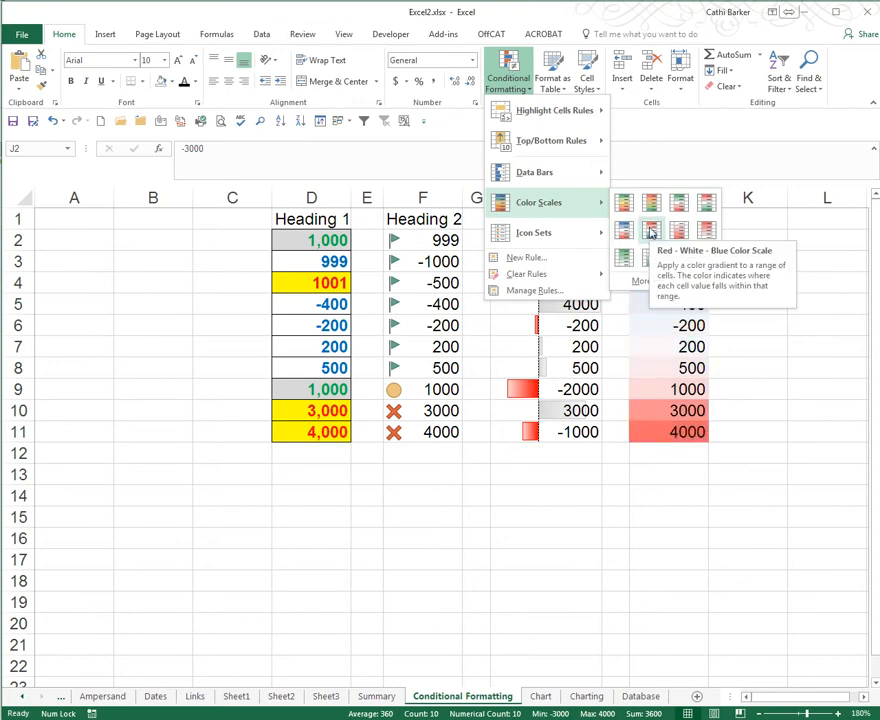
left_click(651, 232)
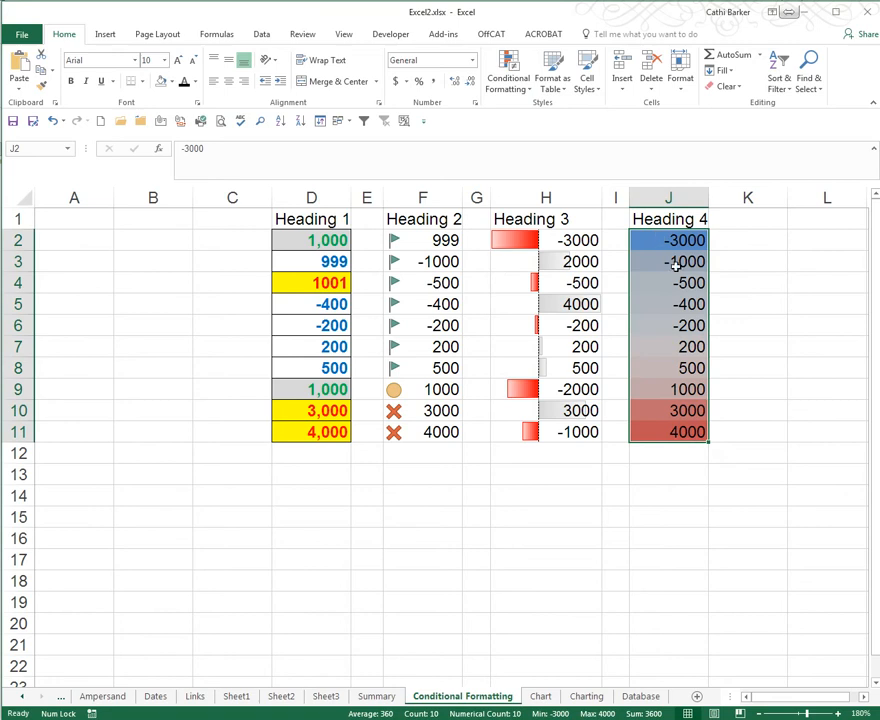
left_click(684, 322)
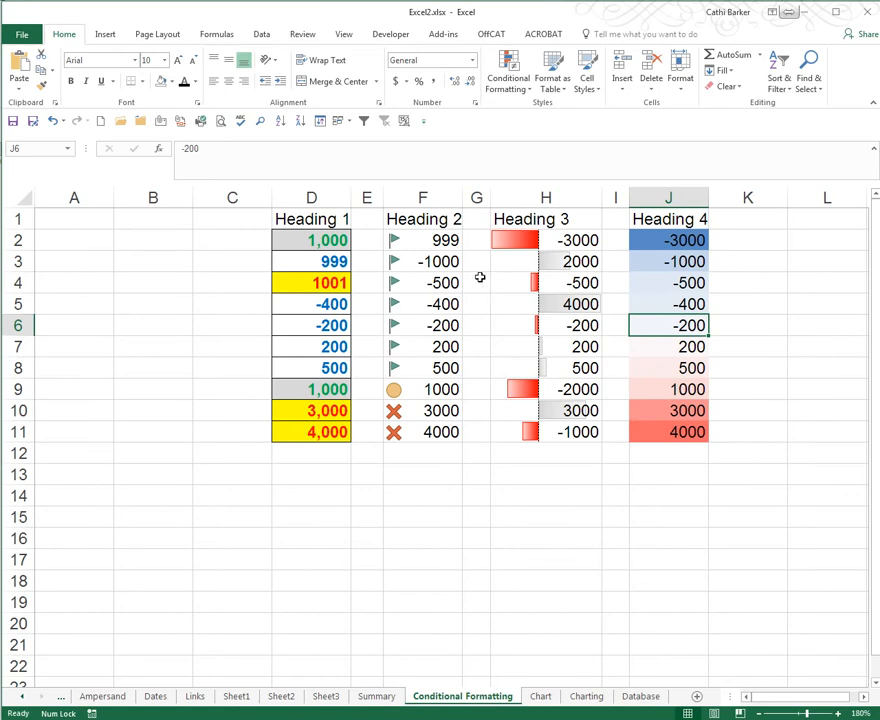
Turn on filtering for the Heading 3 column and check whether its data bars can be sorted or filtered by color.
left_click(595, 245)
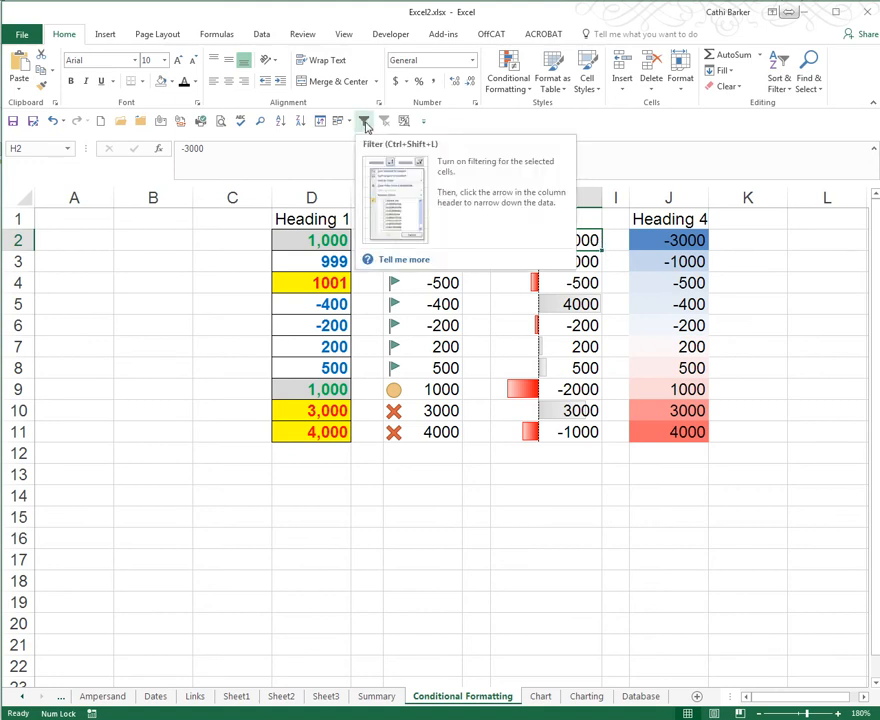
left_click(780, 88)
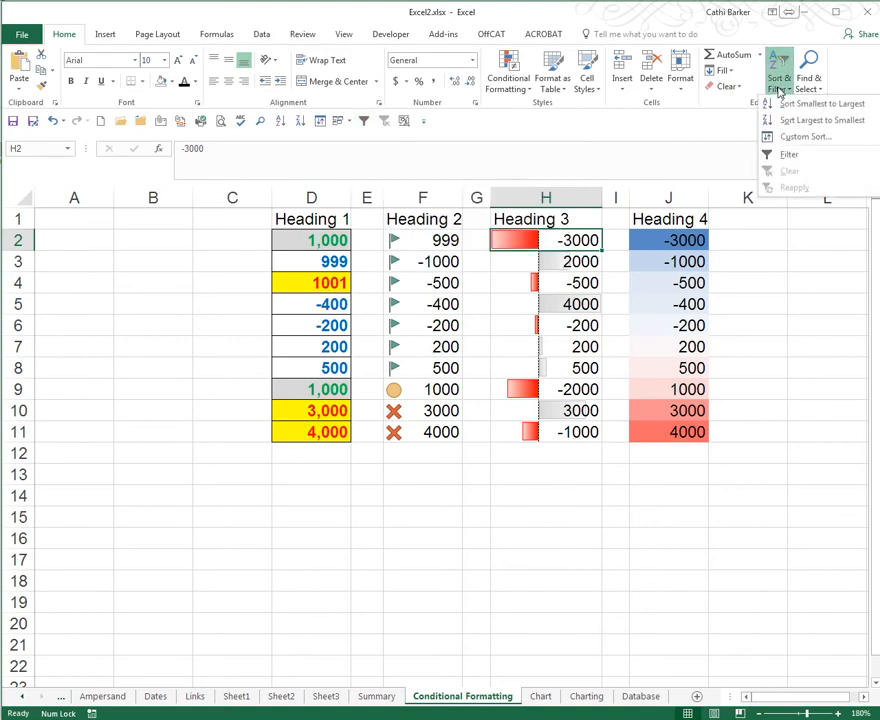
left_click(789, 154)
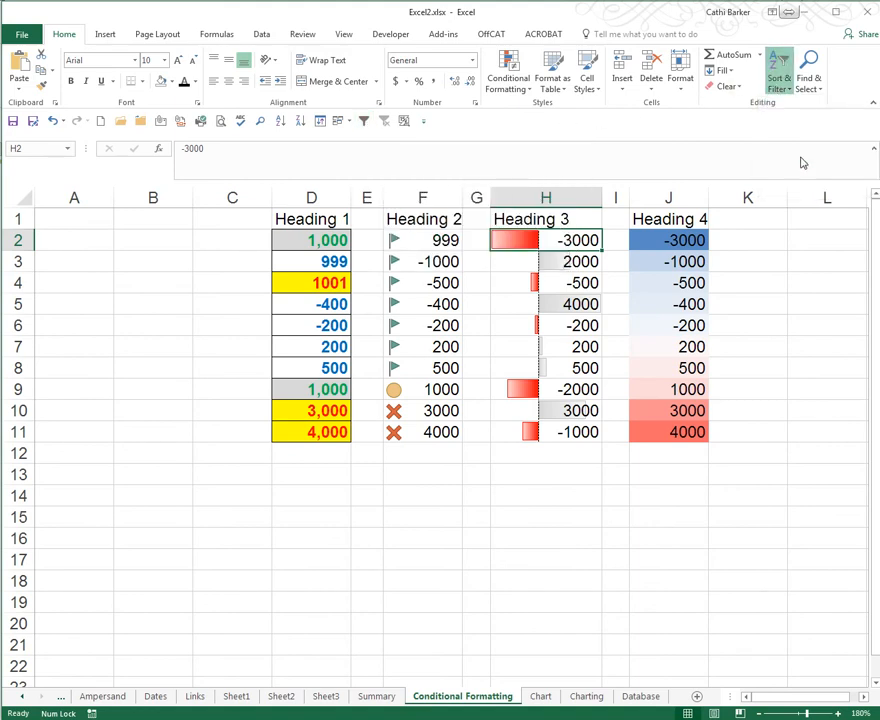
left_click(597, 223)
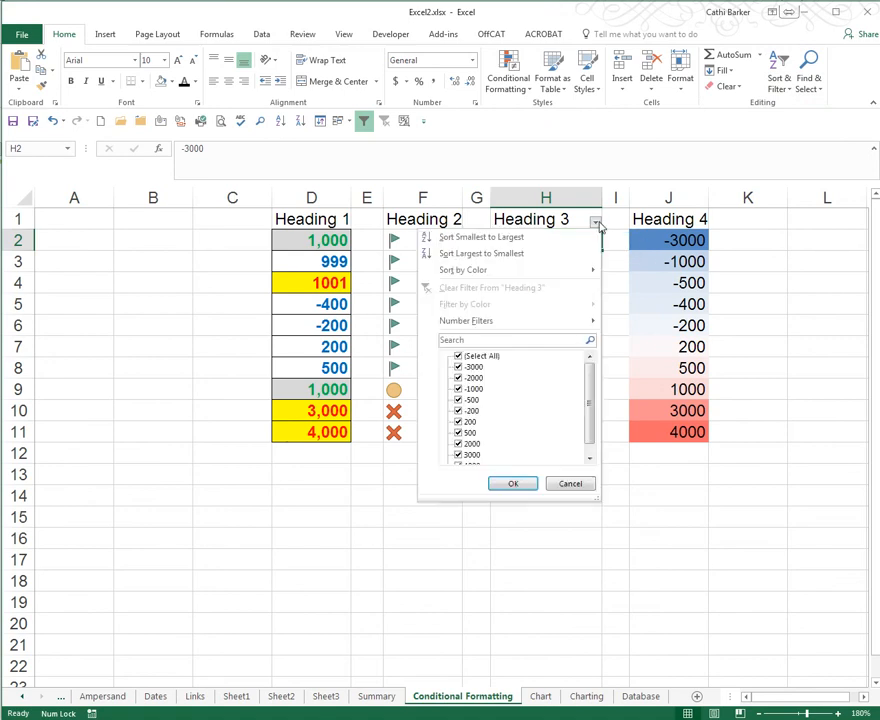
mouse_move(561, 280)
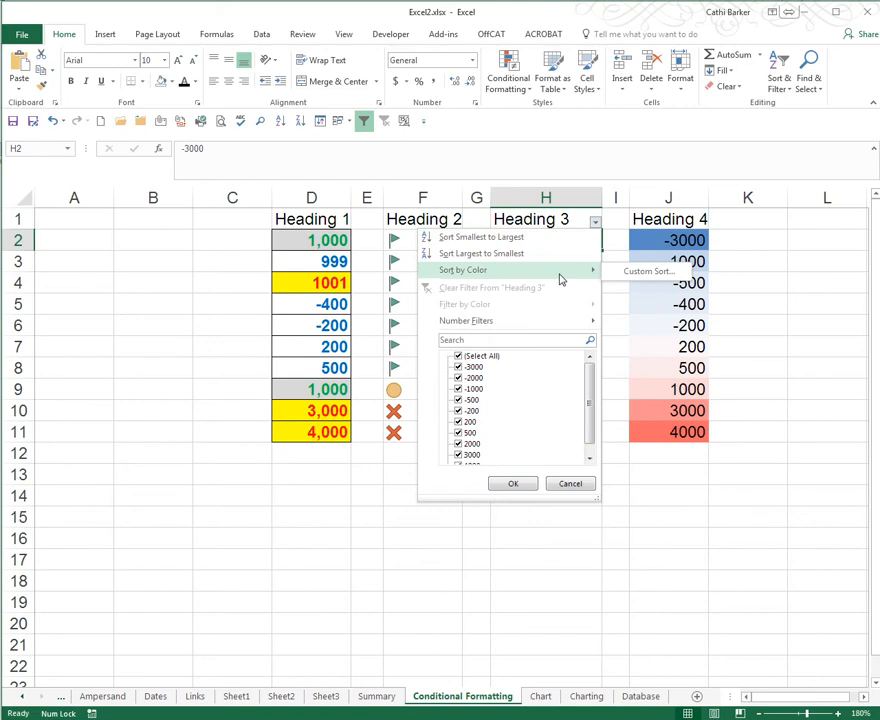
left_click(595, 222)
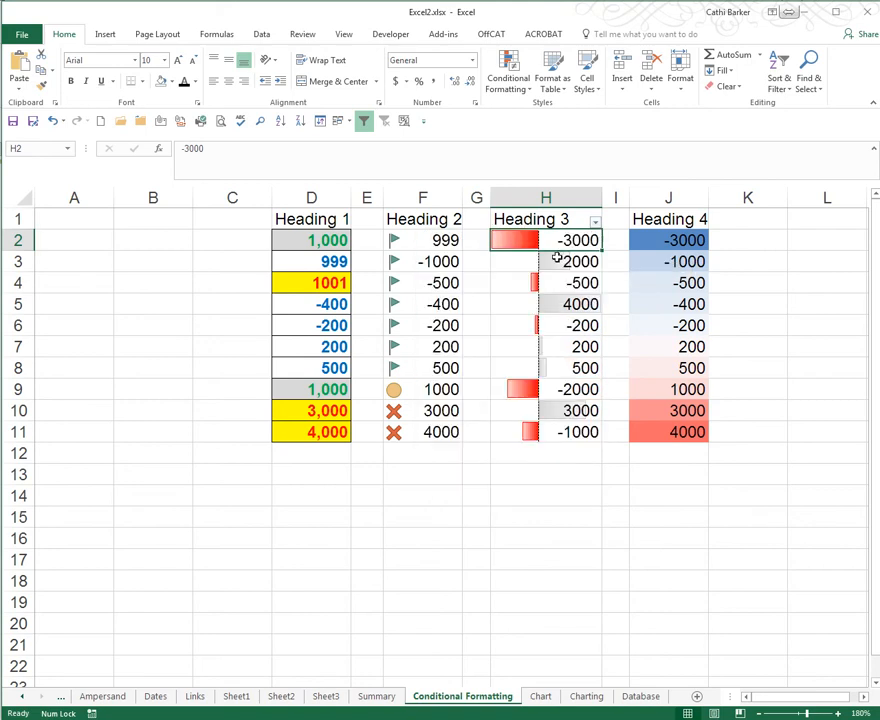
left_click_drag(557, 239, 544, 436)
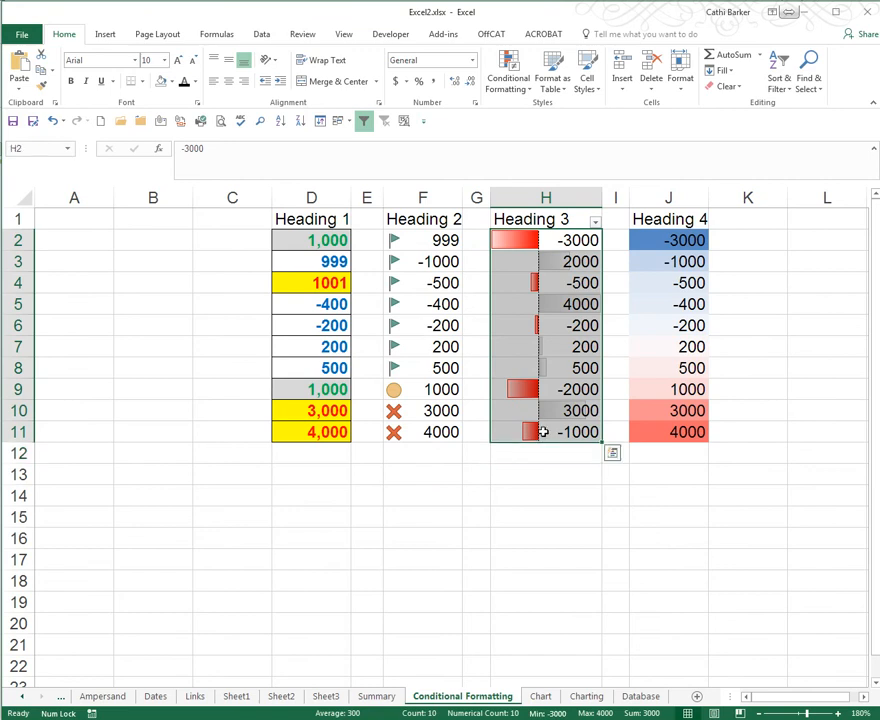
left_click(674, 238)
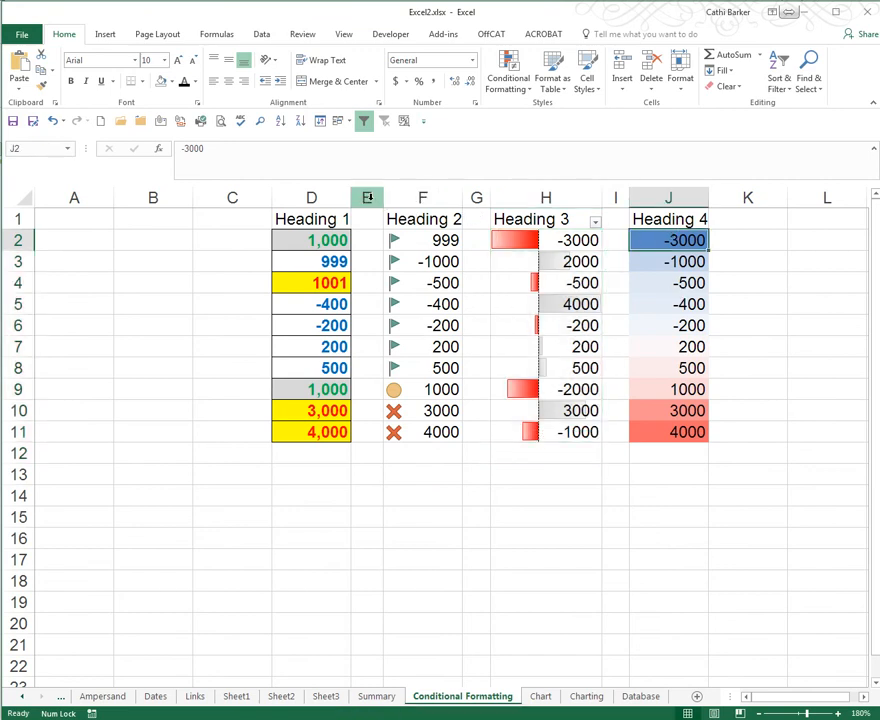
Delete the three blank columns separating the Heading 1, Heading 2, Heading 3 and Heading 4 data.
left_click(366, 198)
key("ctrl+minus")
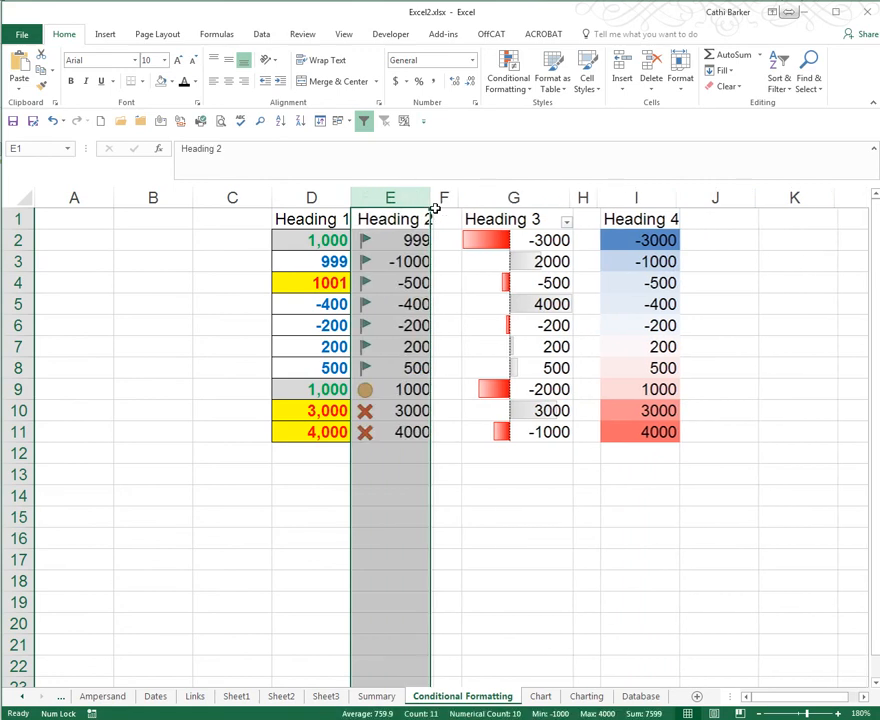
left_click(444, 198)
key("ctrl+minus")
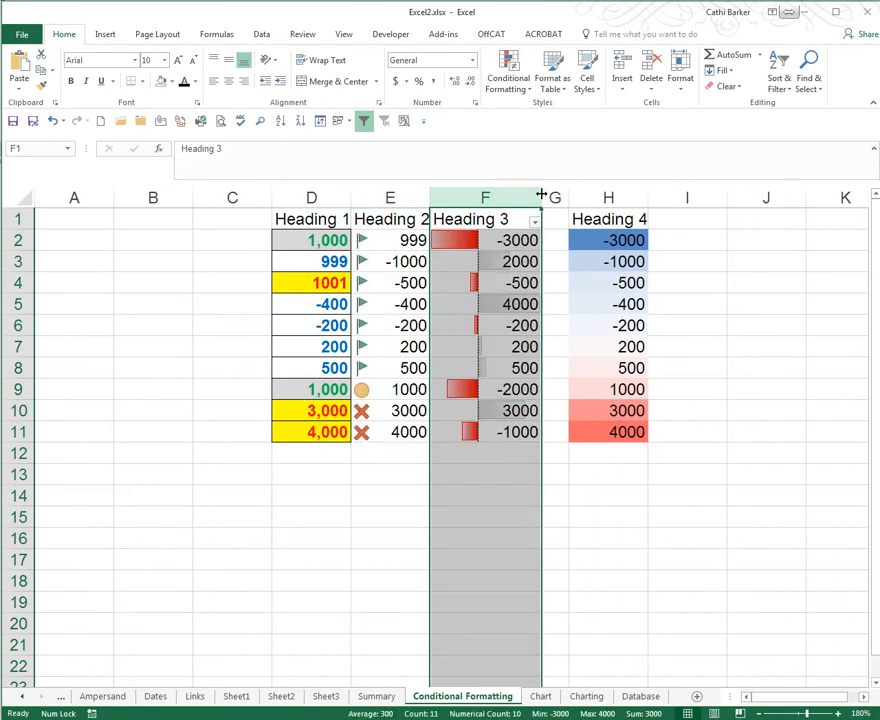
left_click(556, 198)
key("ctrl+minus")
Reapply filtering so it covers all four heading columns, and filter Heading 1 by the yellow cell color.
left_click(538, 240)
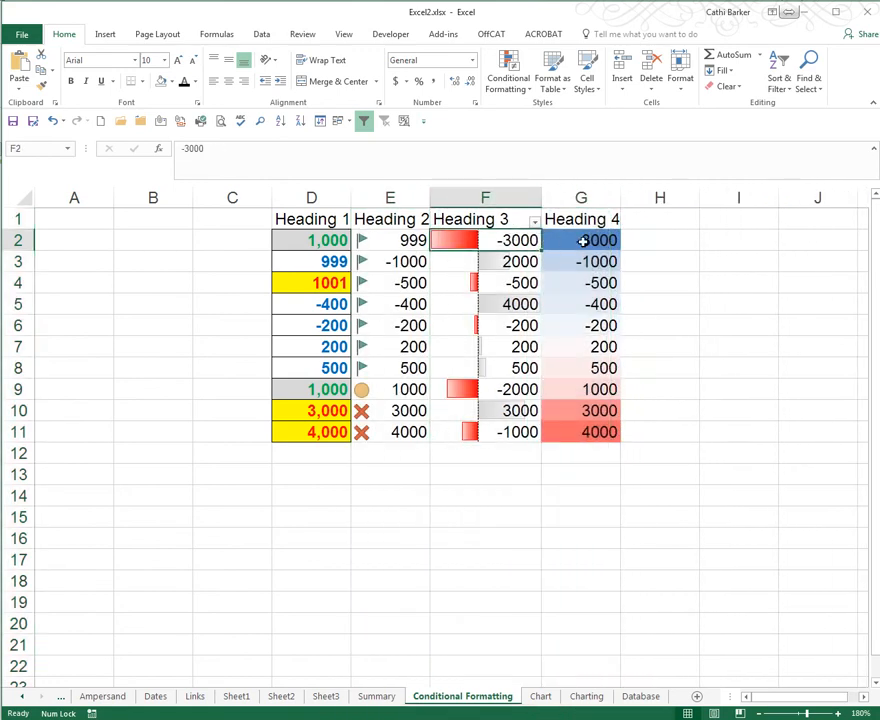
key("ctrl+shift+l")
key("ctrl+shift+l")
left_click(344, 219)
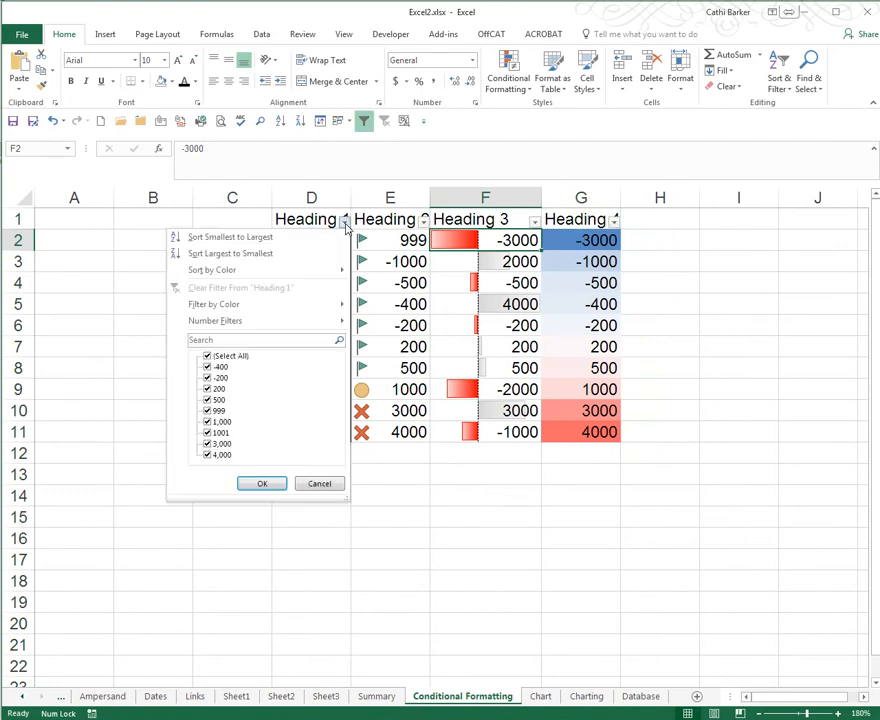
mouse_move(325, 311)
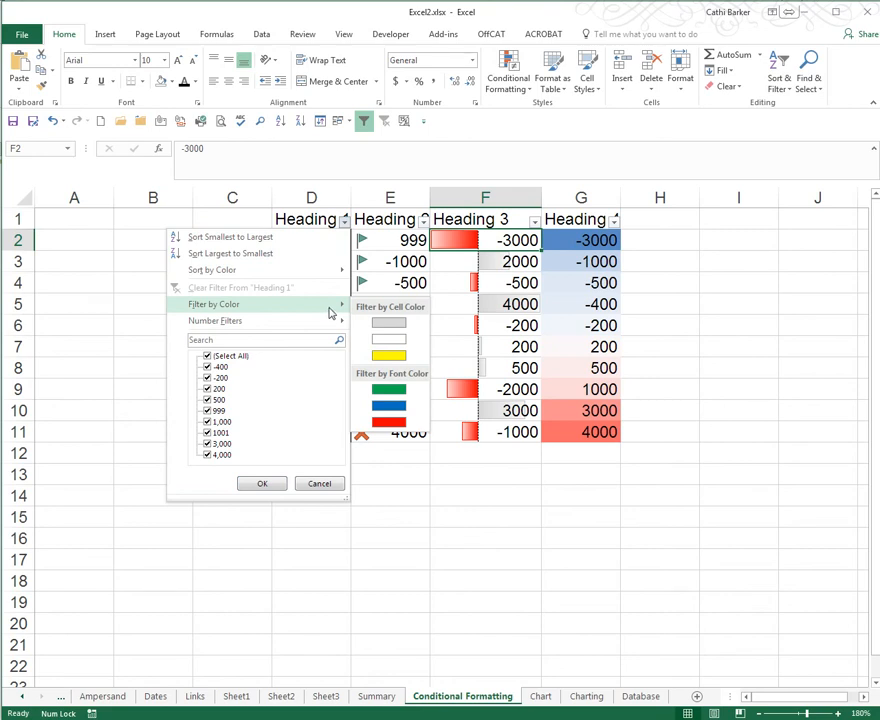
left_click(388, 356)
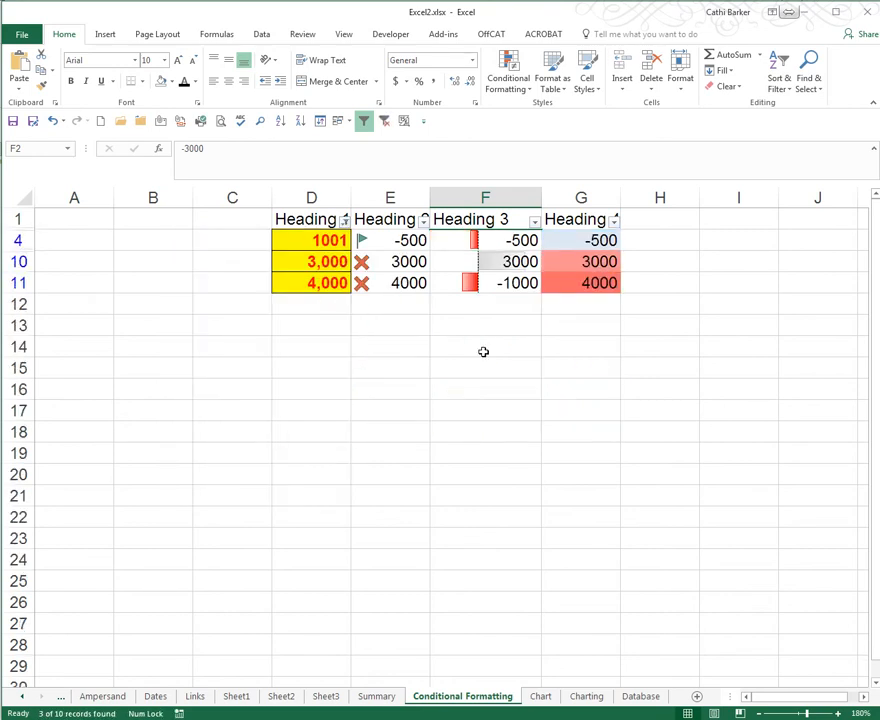
Switch the Heading 1 filter to the blue font color, and clear the filter from that column.
left_click(344, 219)
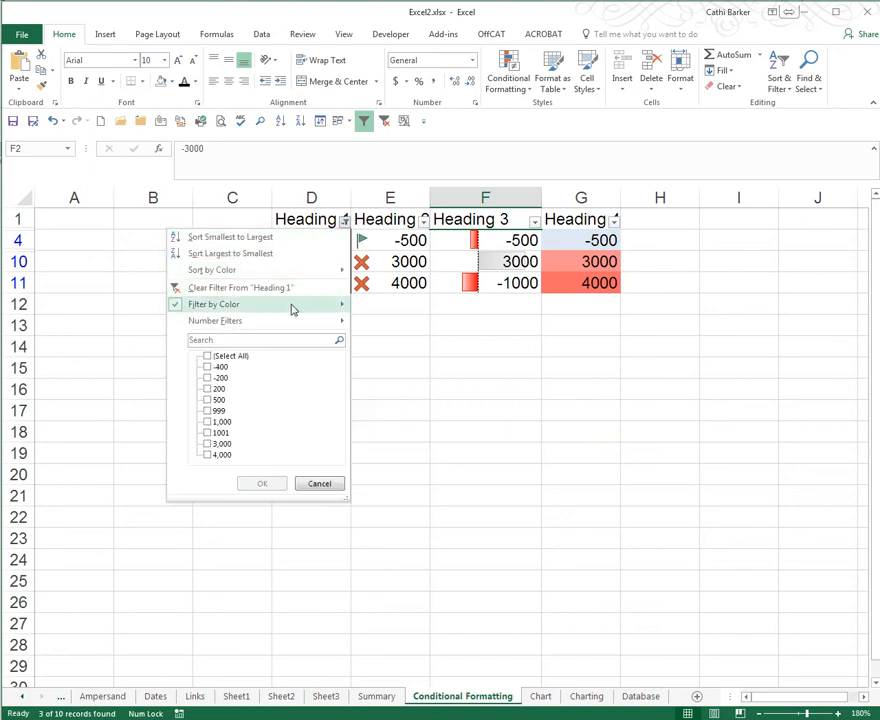
mouse_move(298, 309)
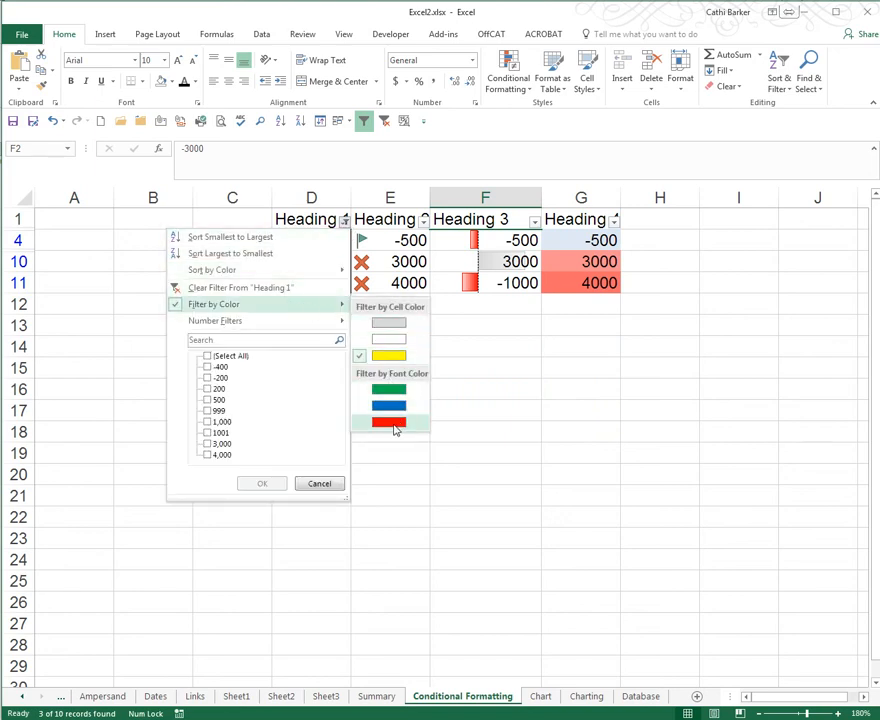
left_click(397, 405)
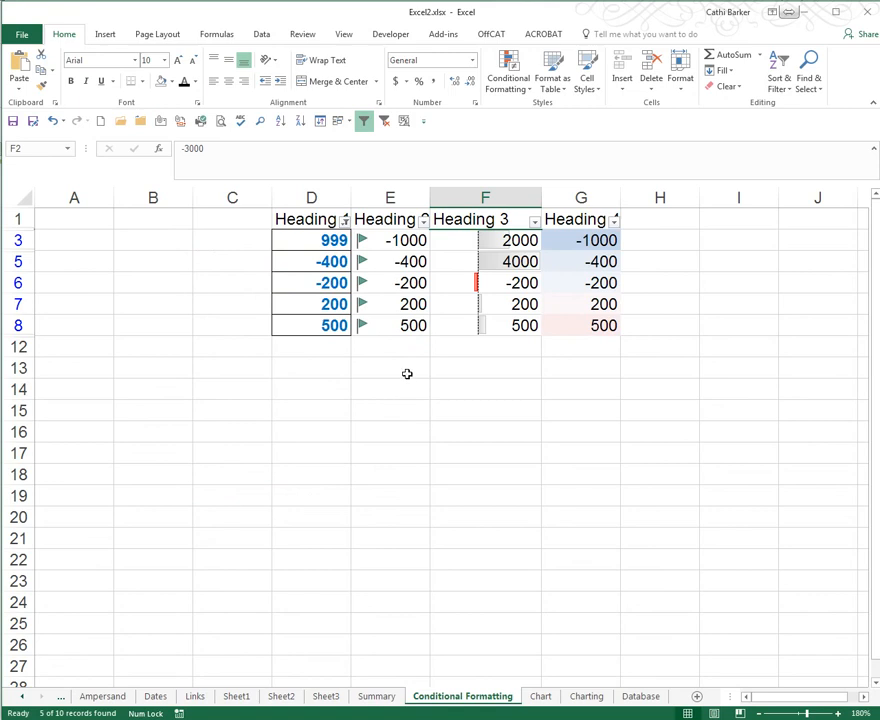
left_click(344, 220)
mouse_move(301, 315)
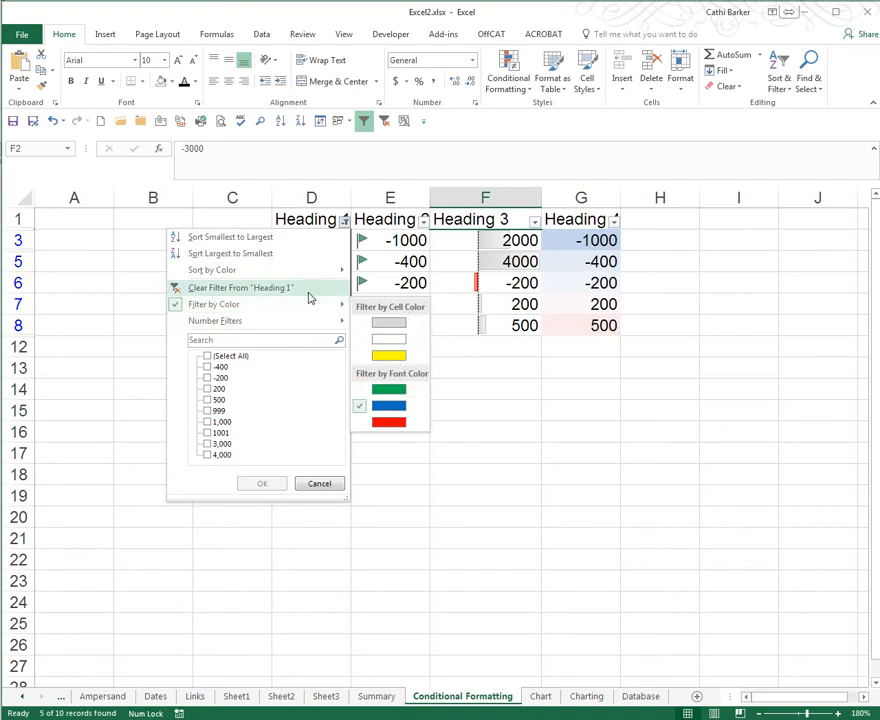
left_click(305, 289)
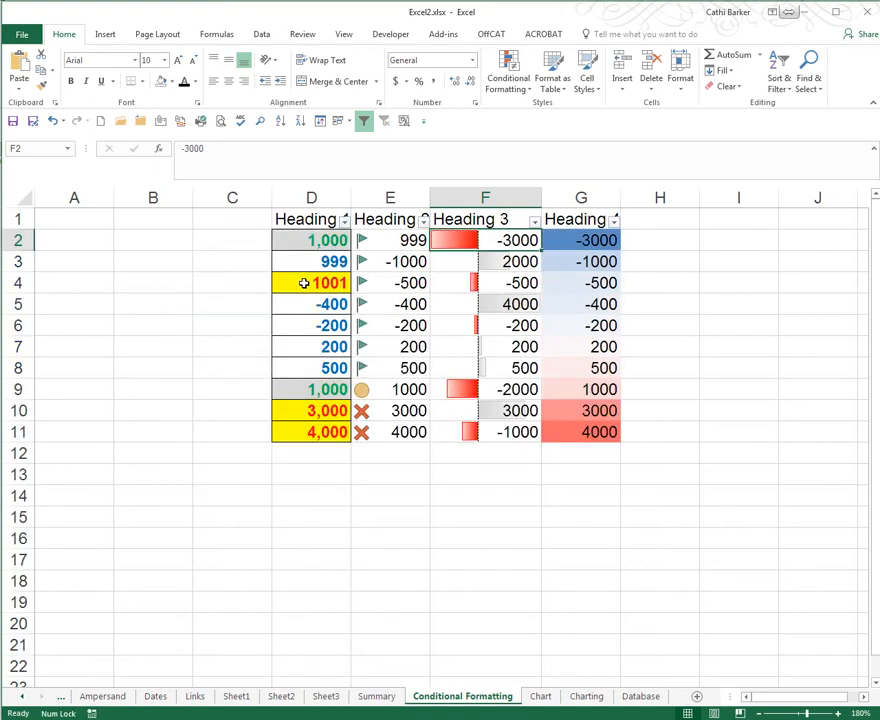
Check which filter-by-color options are offered for the Heading 2 icons, Heading 3 data bars and Heading 4 color scale.
left_click(424, 219)
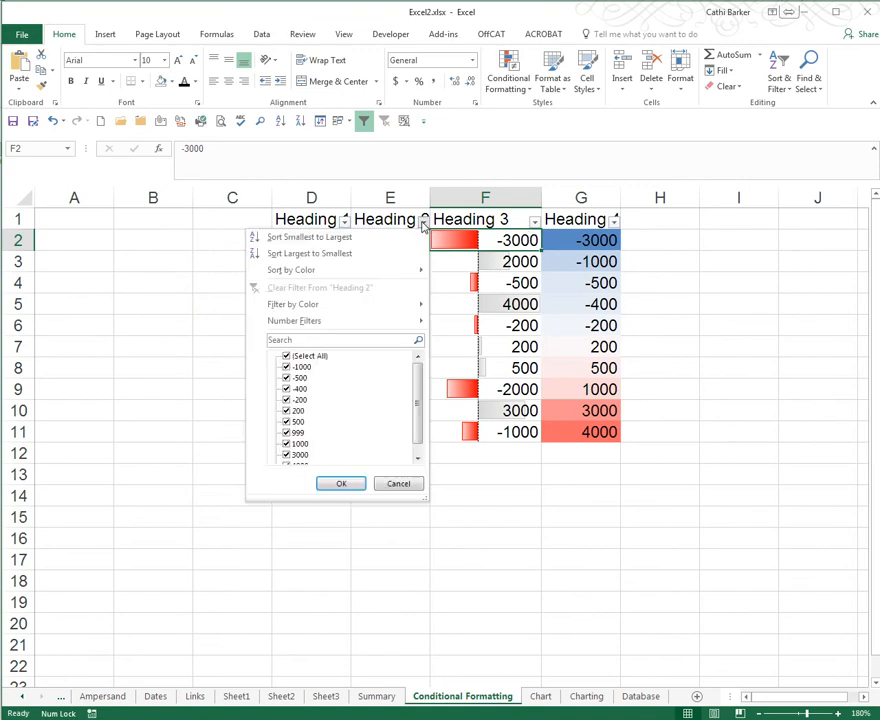
mouse_move(371, 311)
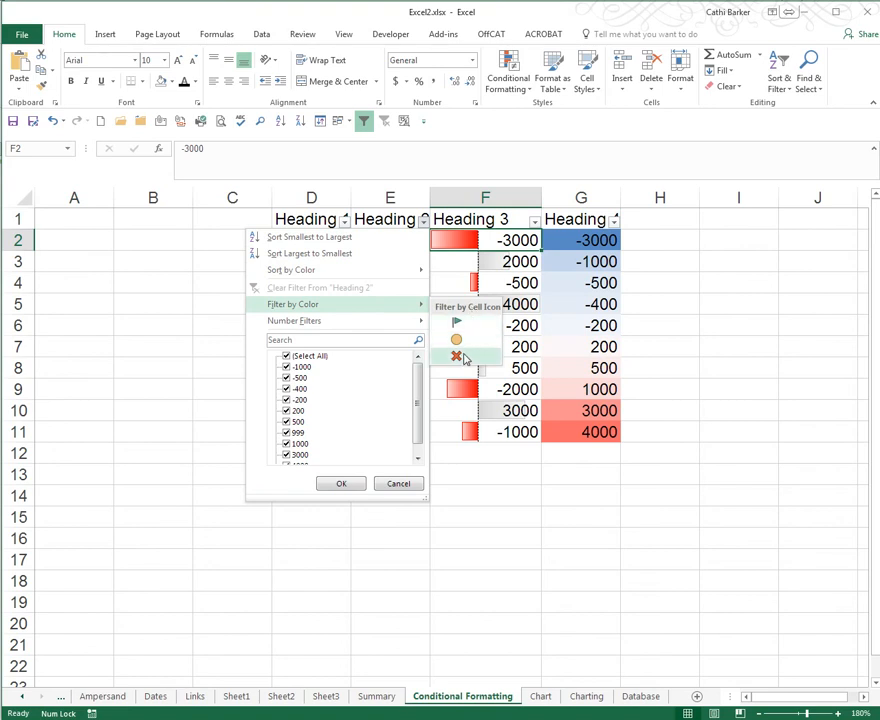
left_click(534, 221)
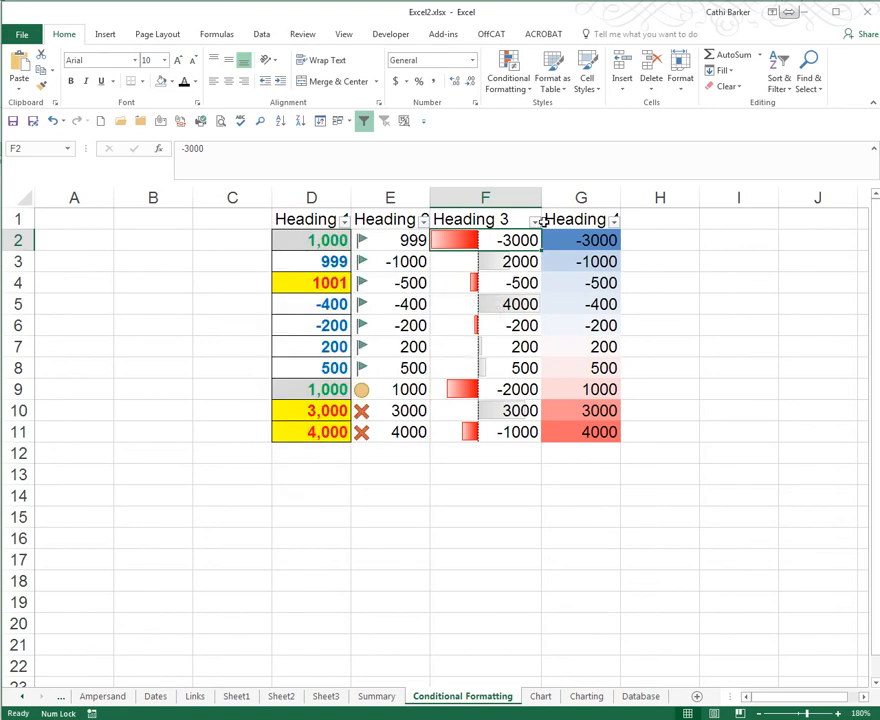
left_click(534, 221)
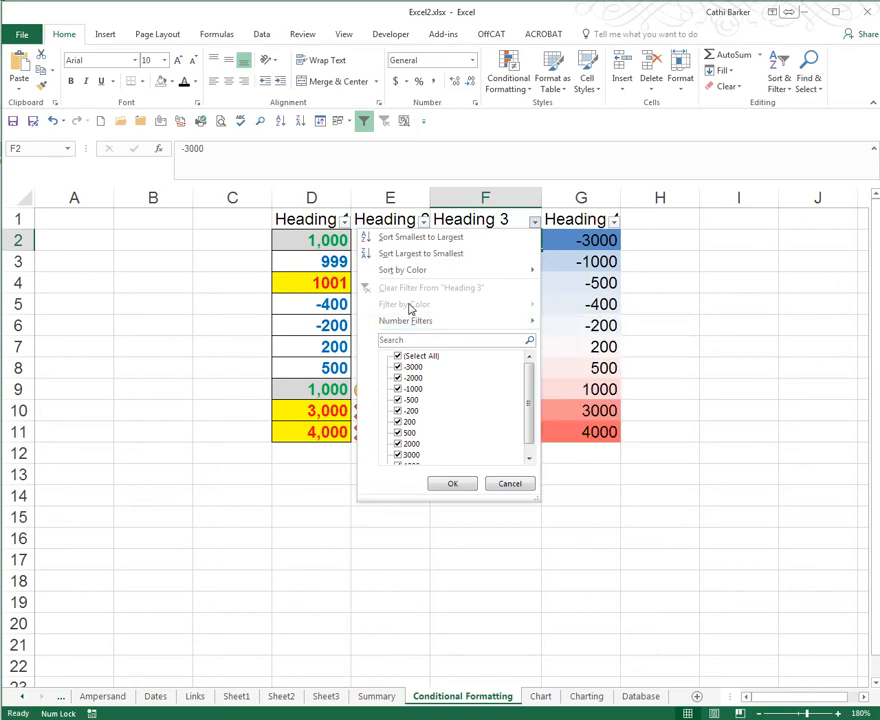
left_click(613, 261)
left_click(614, 220)
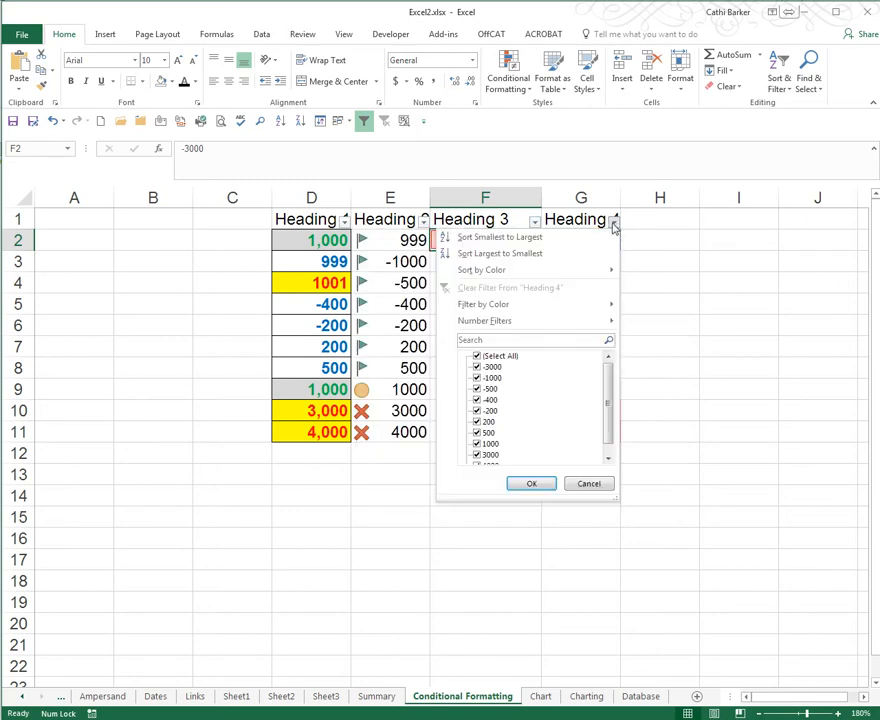
mouse_move(554, 308)
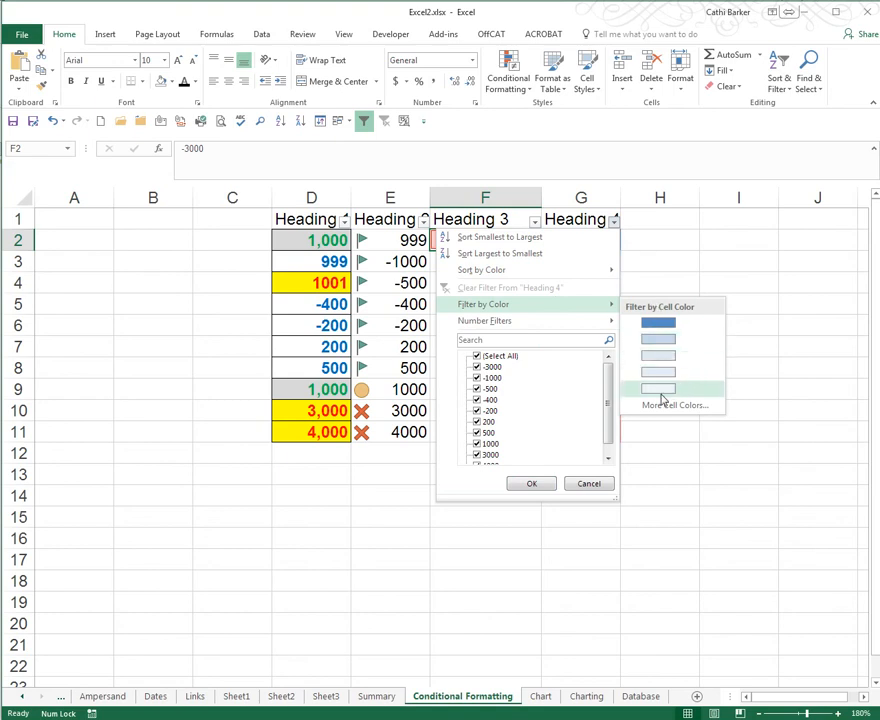
left_click(405, 320)
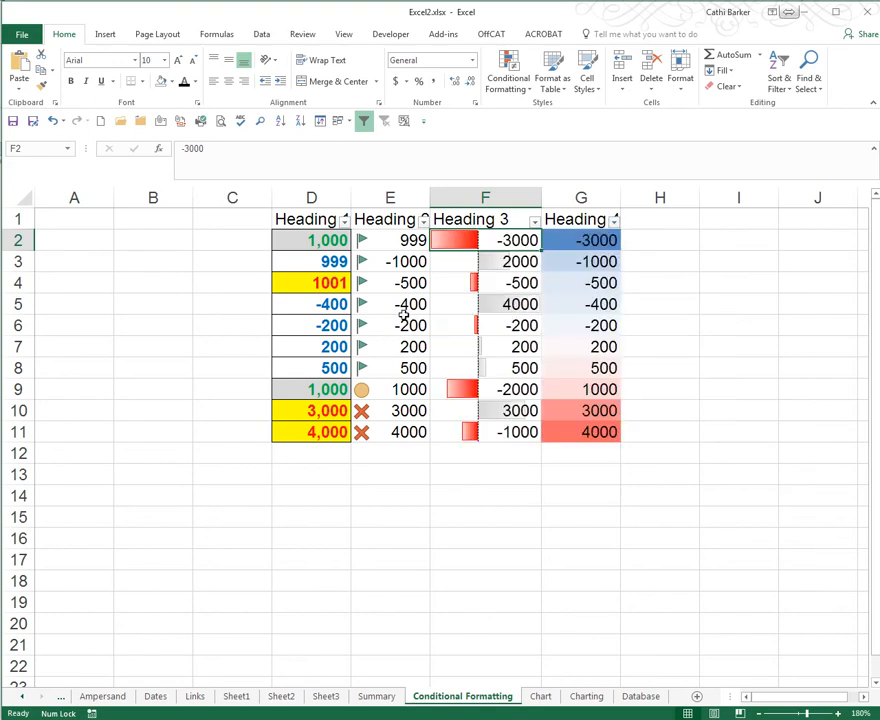
Turn off filtering for the Heading 1 to Heading 4 data range.
left_click(418, 323)
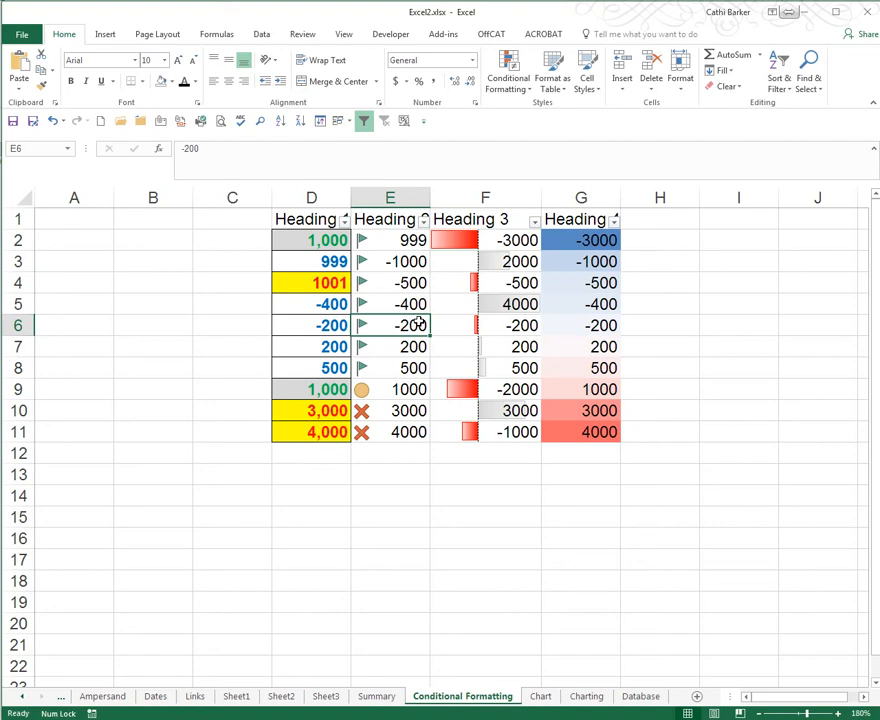
left_click(364, 121)
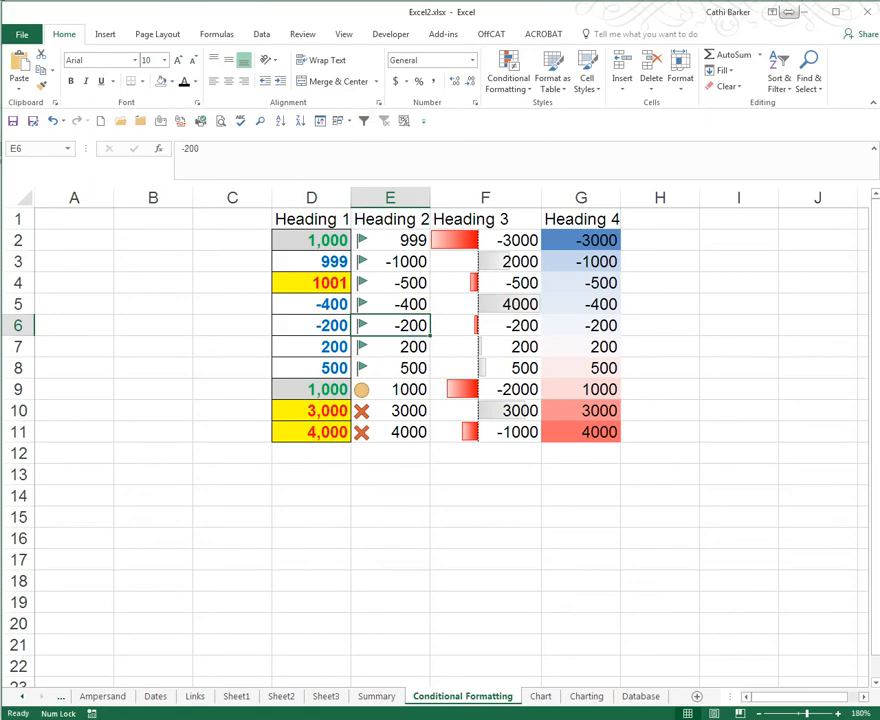